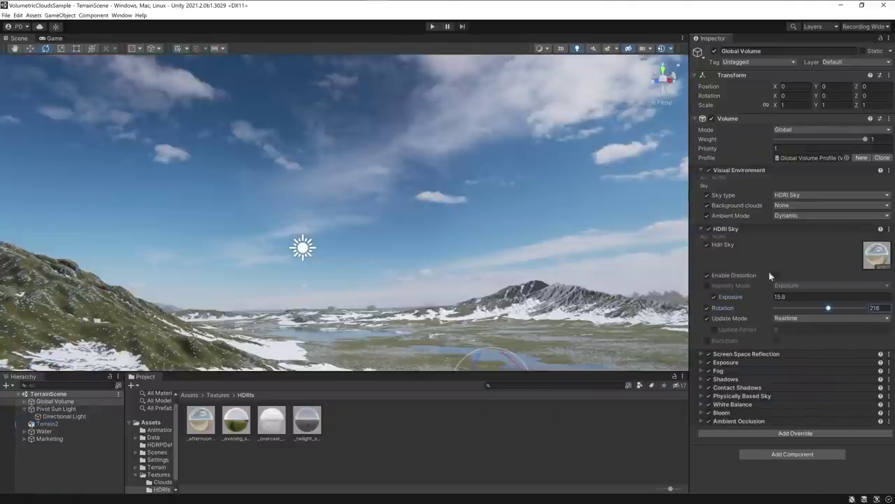
Enable HDRI sky distortion at scroll speed 12.48, turn on volumetric clouds, and change wind direction.
click(774, 275)
drag(740, 310, 770, 310)
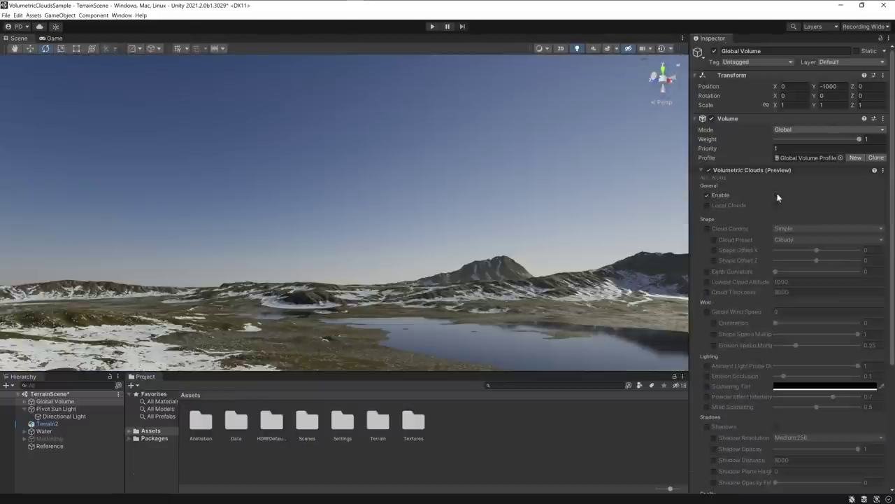
click(777, 197)
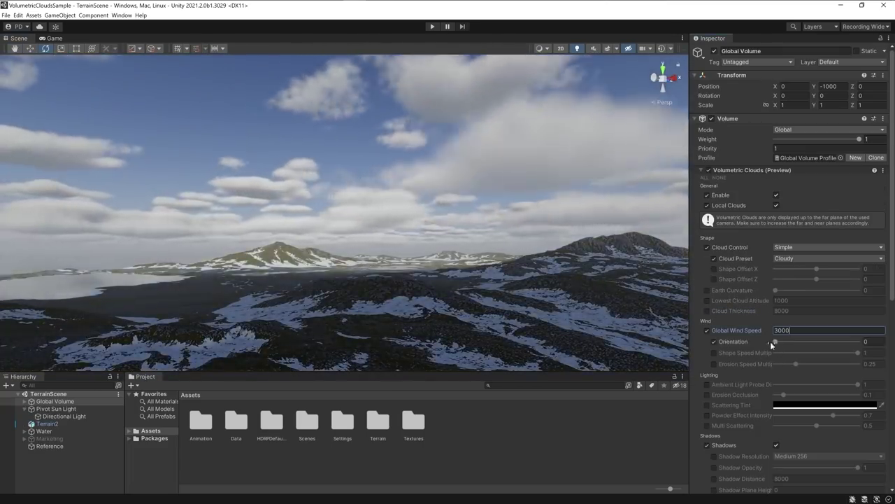
drag(770, 342, 823, 342)
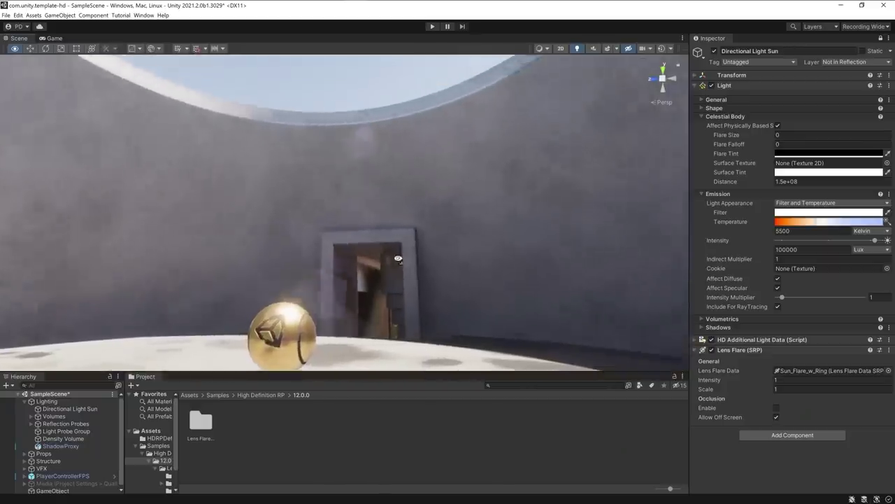
Preview lens flare presets, raise the spotlight's elevation around Sicarius, and duplicate it.
right_drag(398, 259, 497, 145)
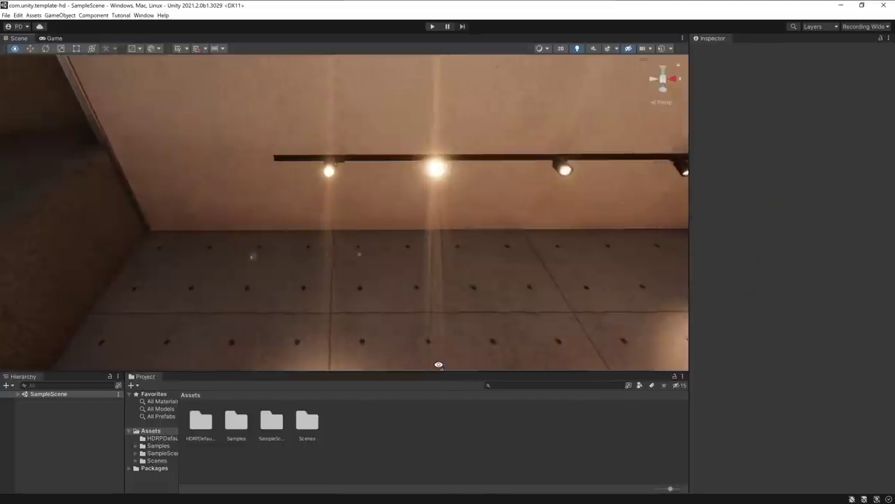
right_drag(406, 365, 438, 364)
key(d)
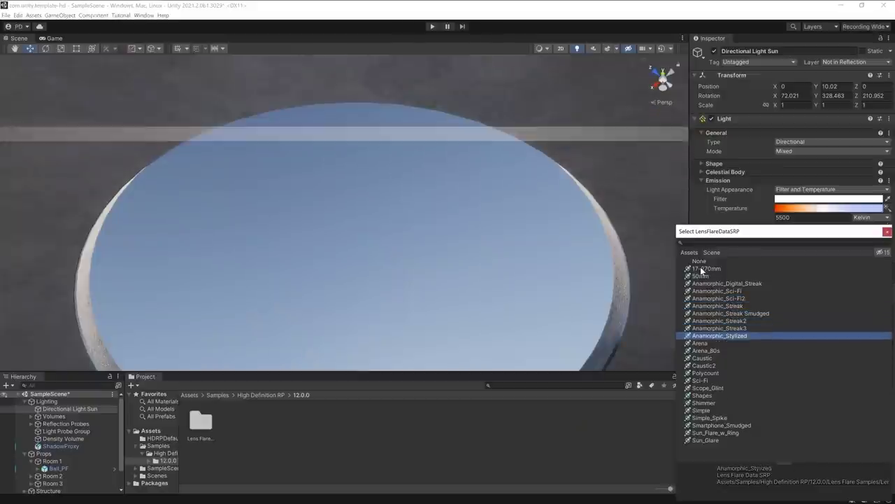
key(Down)
key(Down)
key(Down)
key(Down)
key(Down)
key(Down)
key(Down)
key(Down)
key(Down)
key(Down)
key(Down)
key(Down)
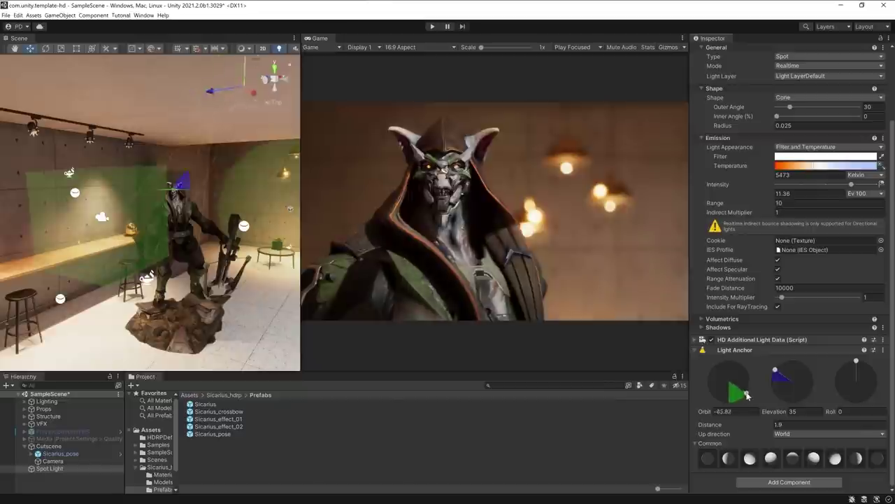
mouse_move(748, 396)
mouse_down()
mouse_move(777, 371)
mouse_move(724, 363)
mouse_move(741, 364)
mouse_up()
key(ctrl+d)
key(ctrl+d)
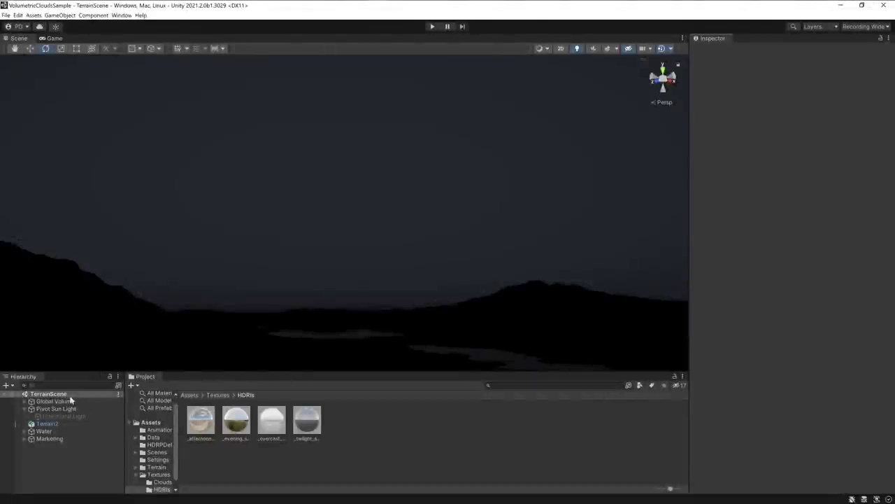
Switch the Global Volume sky to HDRI Sky and try the overcast HDRI with higher exposure.
click(64, 402)
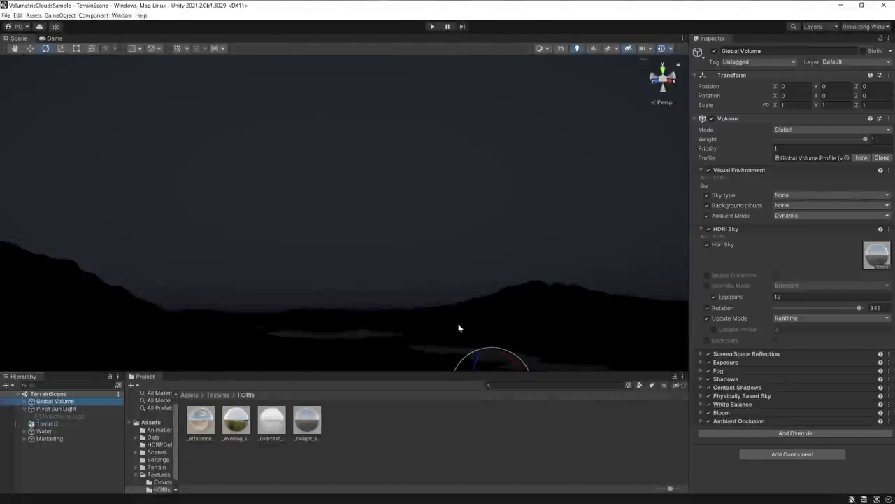
click(815, 196)
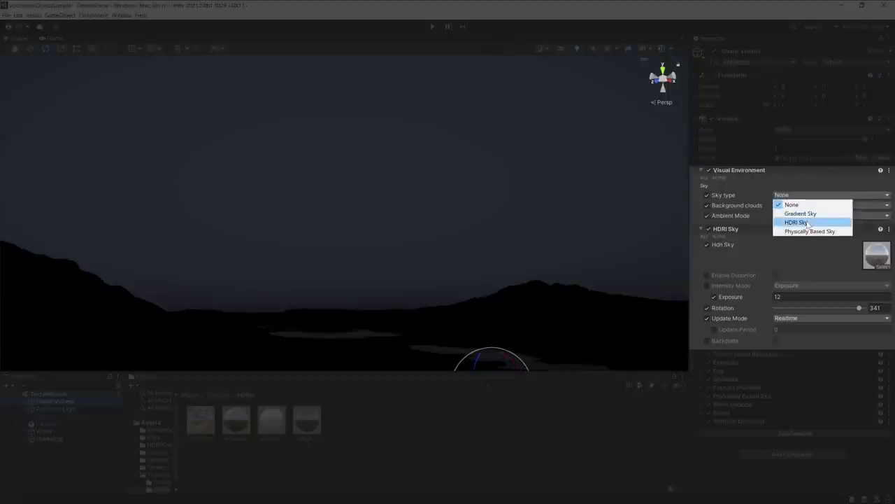
click(798, 222)
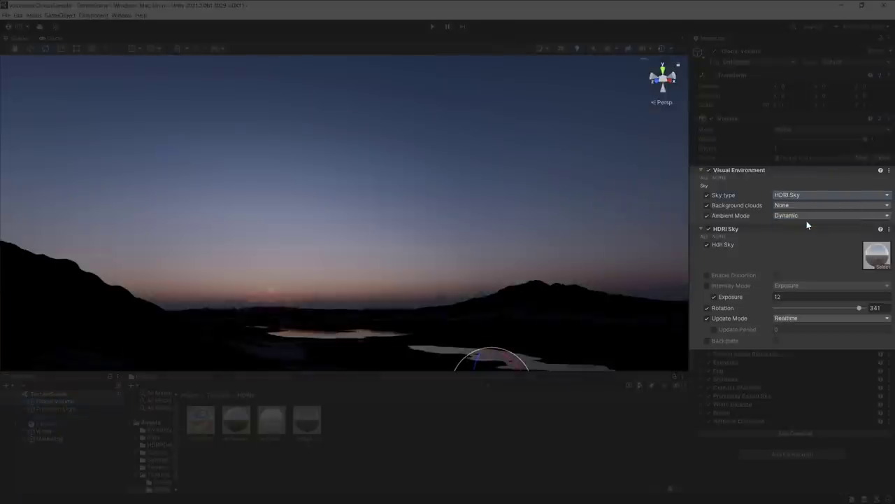
drag(729, 298, 735, 299)
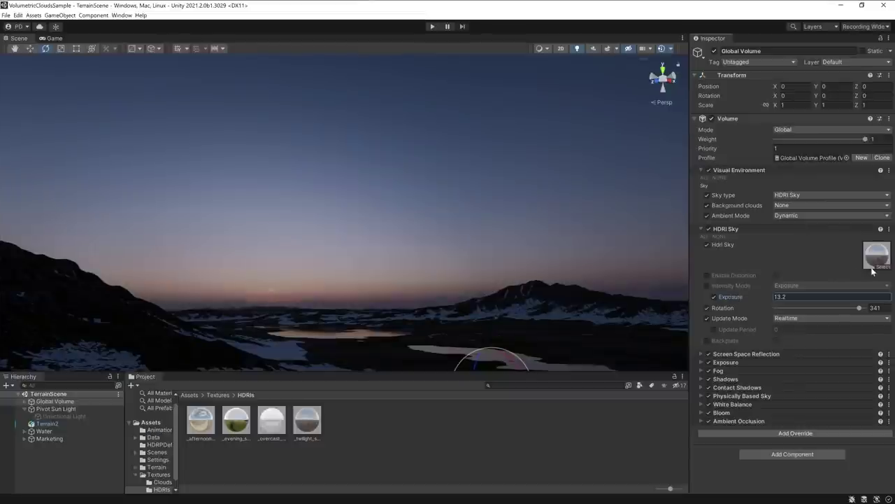
click(878, 268)
double_click(820, 314)
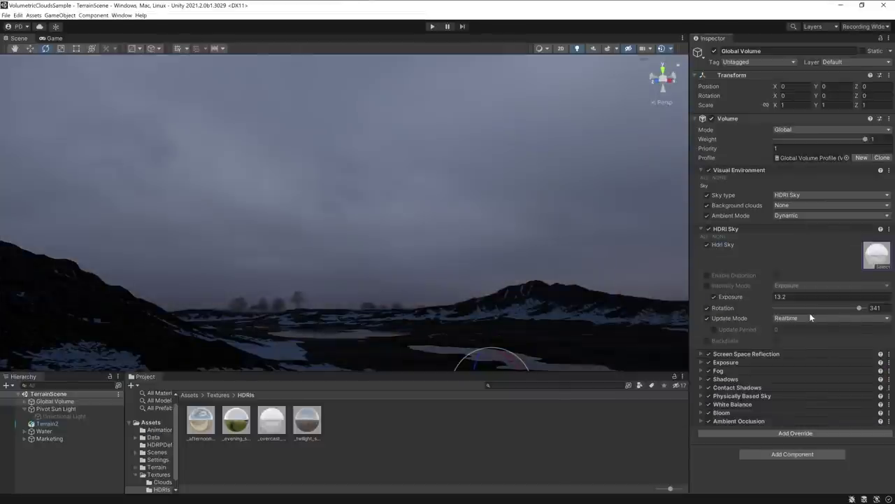
drag(734, 296, 738, 298)
Try the evening HDRI, then settle on _afternoon_sky at exposure 15.8.
click(878, 268)
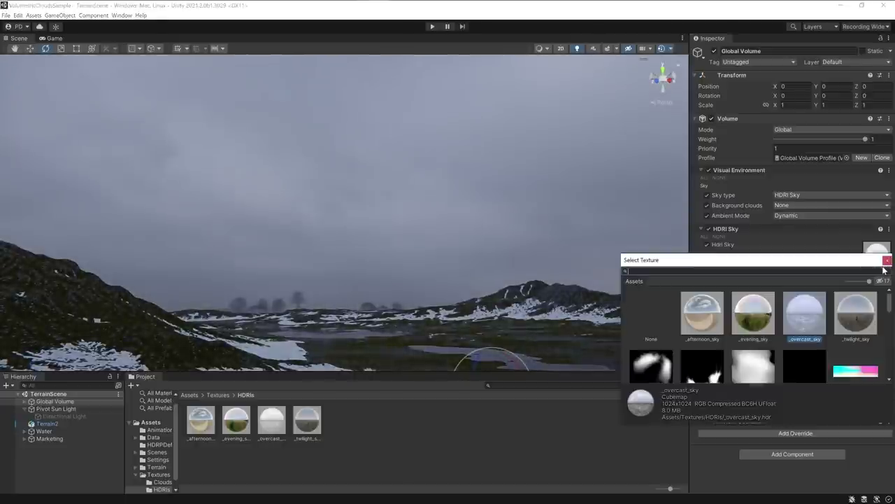
double_click(763, 313)
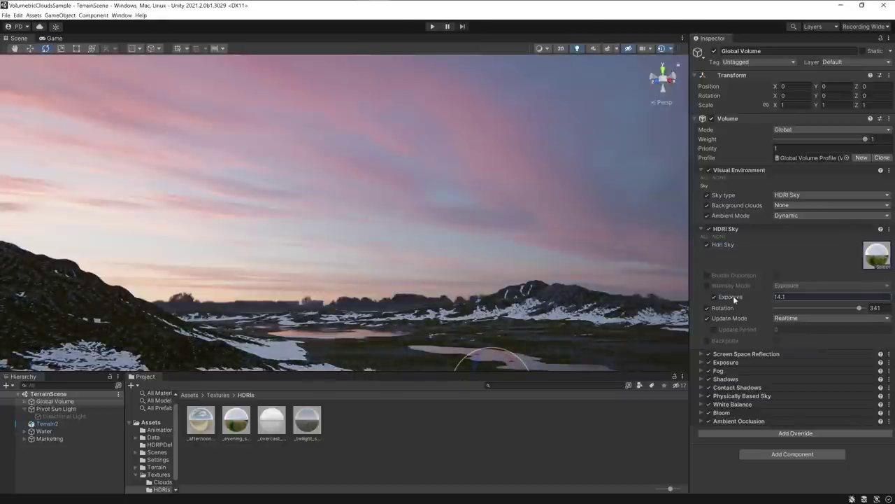
drag(733, 296, 726, 299)
mouse_move(859, 309)
mouse_down()
mouse_move(841, 308)
mouse_move(855, 308)
mouse_up()
click(884, 270)
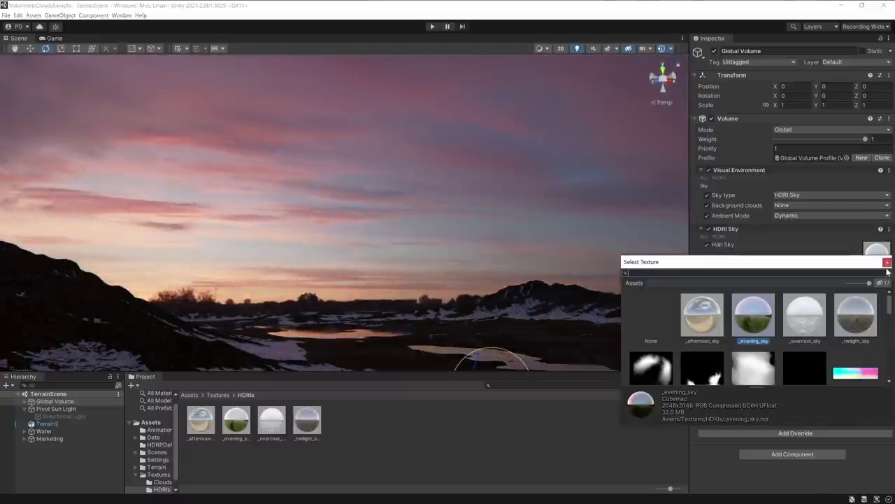
double_click(703, 315)
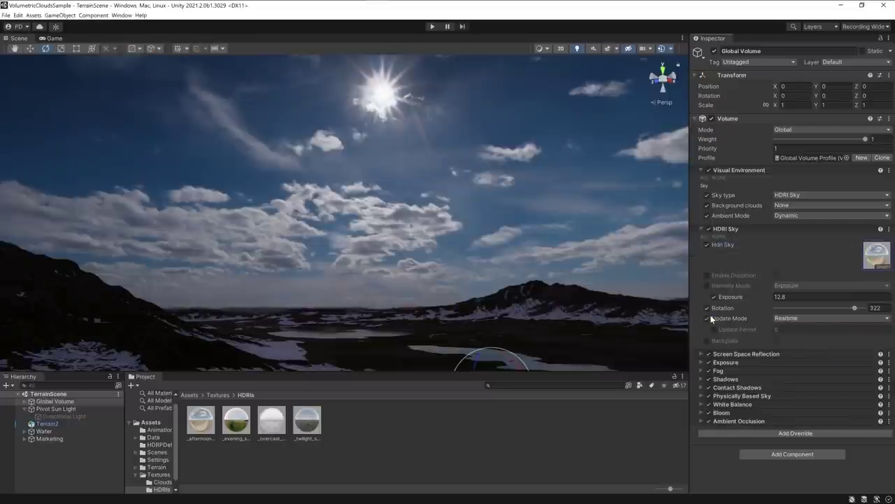
drag(728, 301, 131, 403)
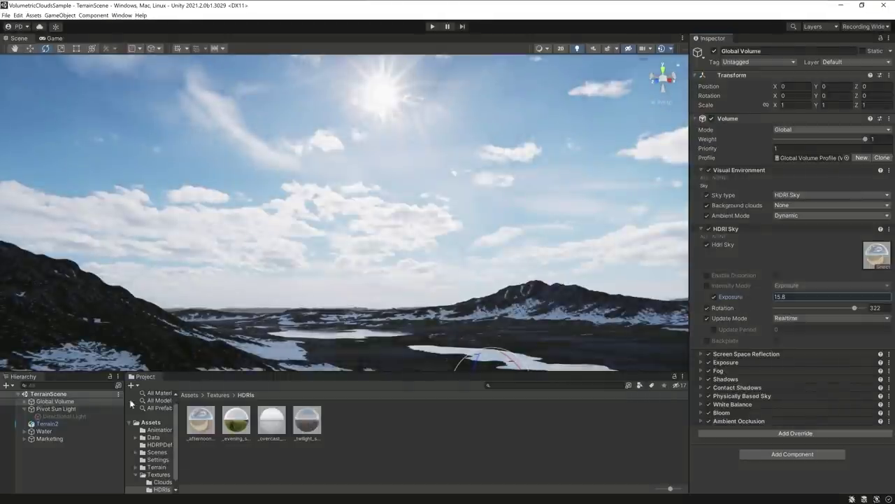
Rotate and tilt the Directional Light to relight the terrain.
click(73, 415)
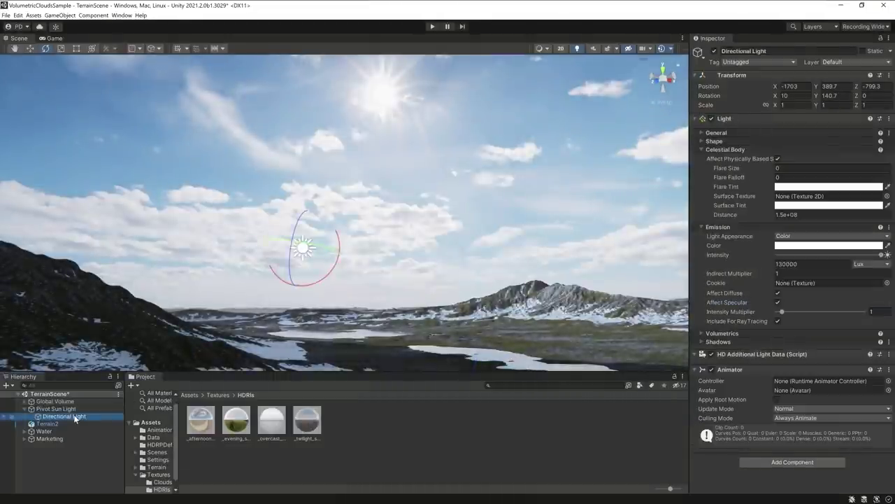
mouse_move(318, 250)
mouse_down()
mouse_move(202, 242)
mouse_move(234, 250)
mouse_up()
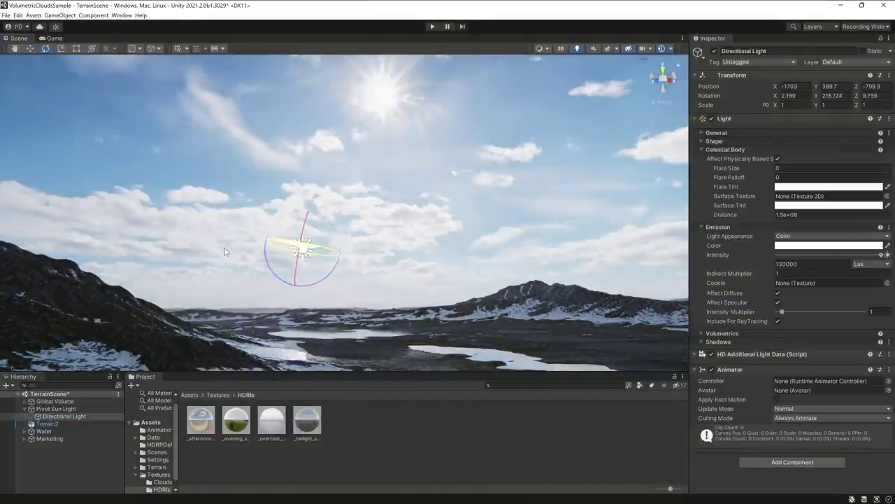
drag(301, 226, 297, 266)
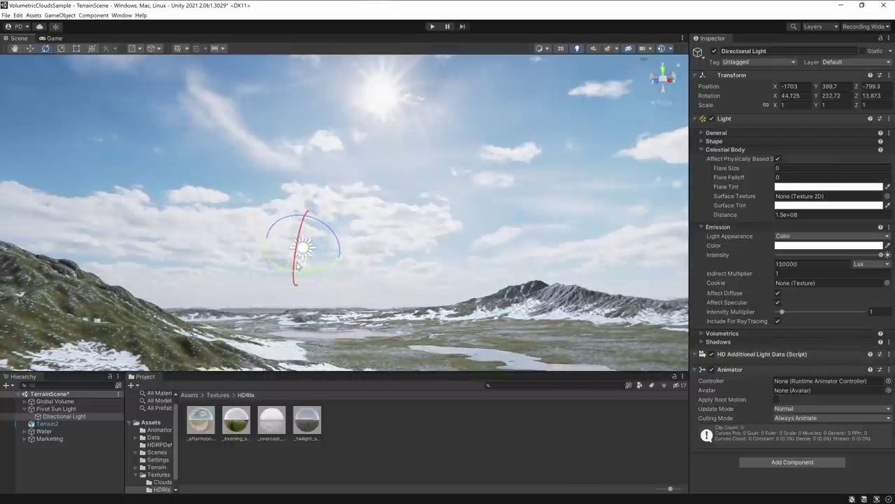
Rotate the HDRI sky to 216 and enable distortion scrolling at speed 12.48 toward direction 94.
click(71, 402)
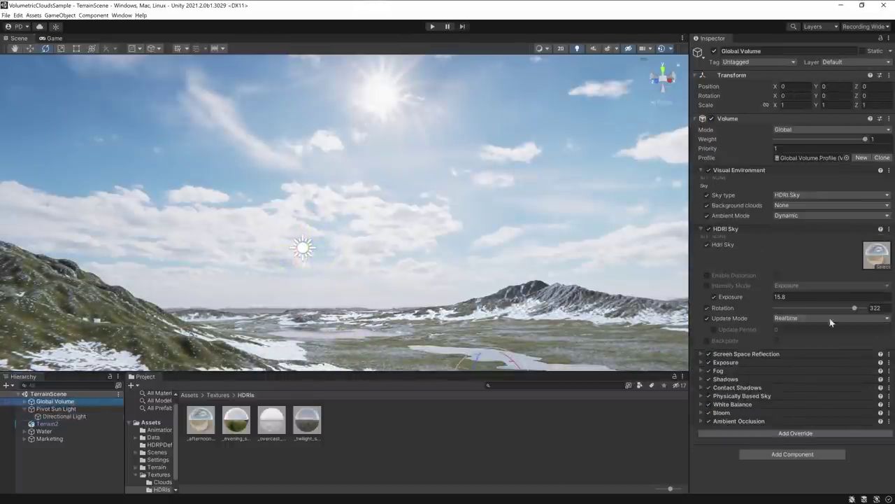
drag(854, 308, 828, 308)
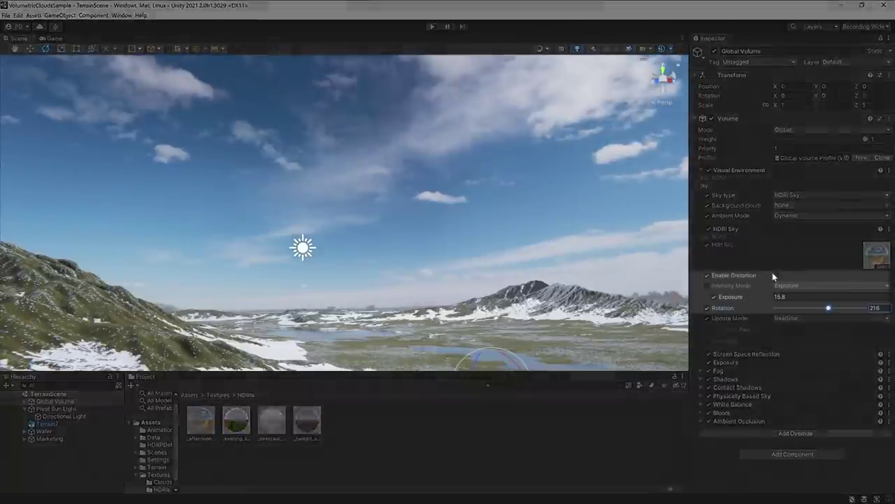
click(776, 275)
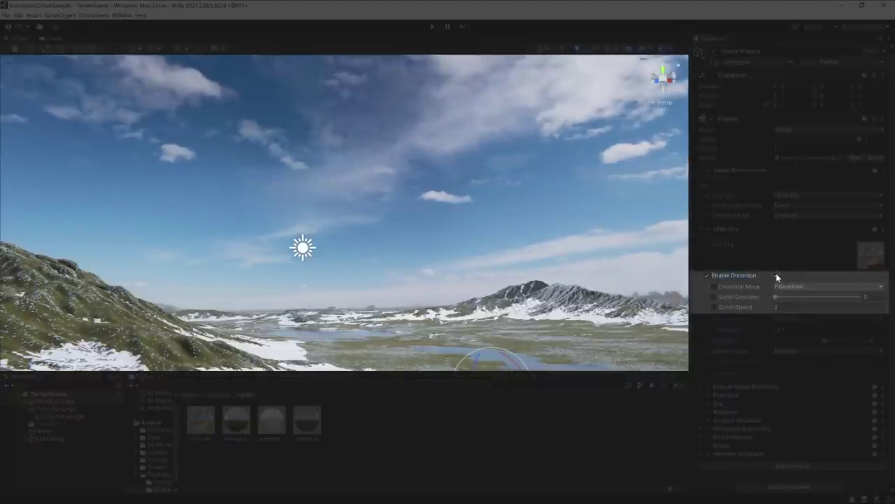
click(715, 308)
drag(740, 309, 797, 309)
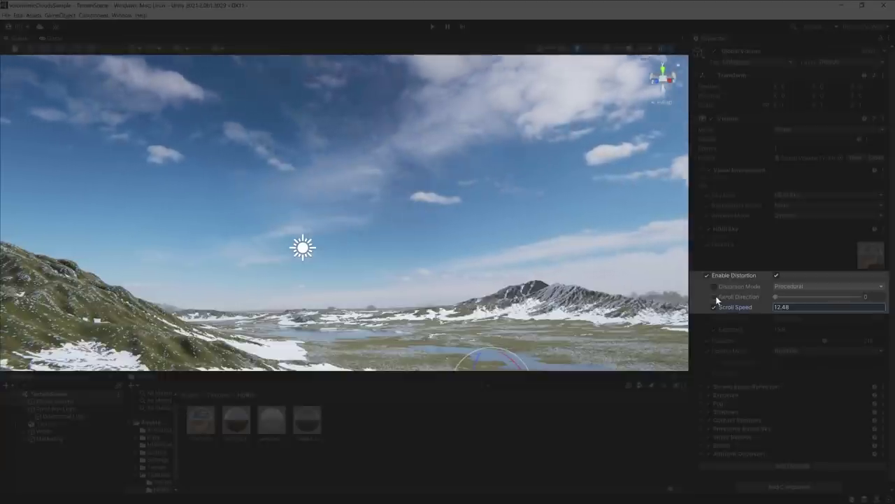
drag(775, 296, 798, 299)
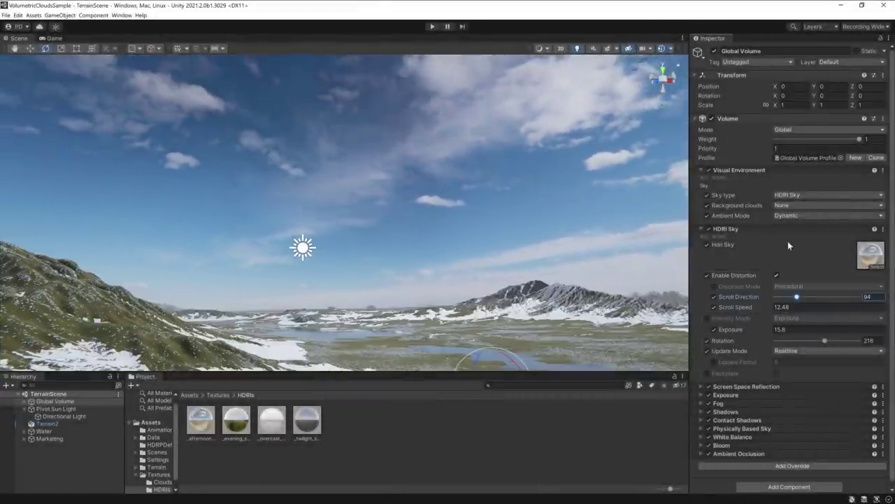
click(790, 205)
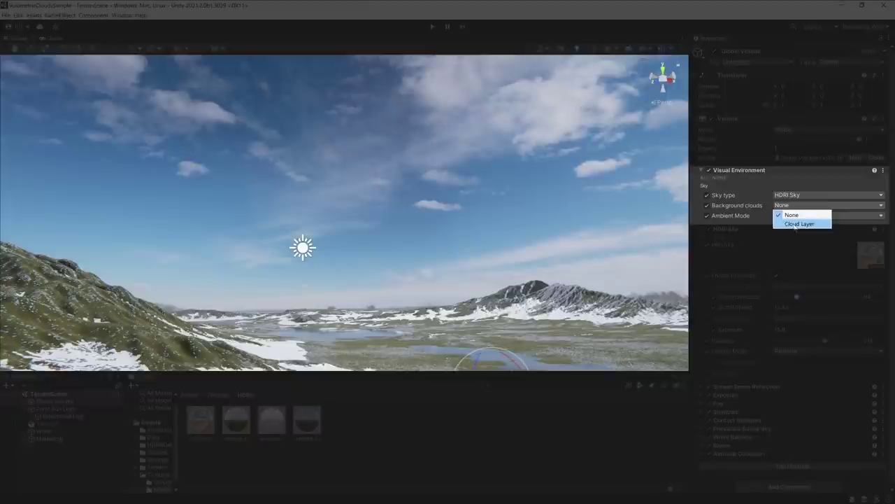
Set background clouds to Cloud Layer and add a Cloud Layer override to the volume.
click(795, 224)
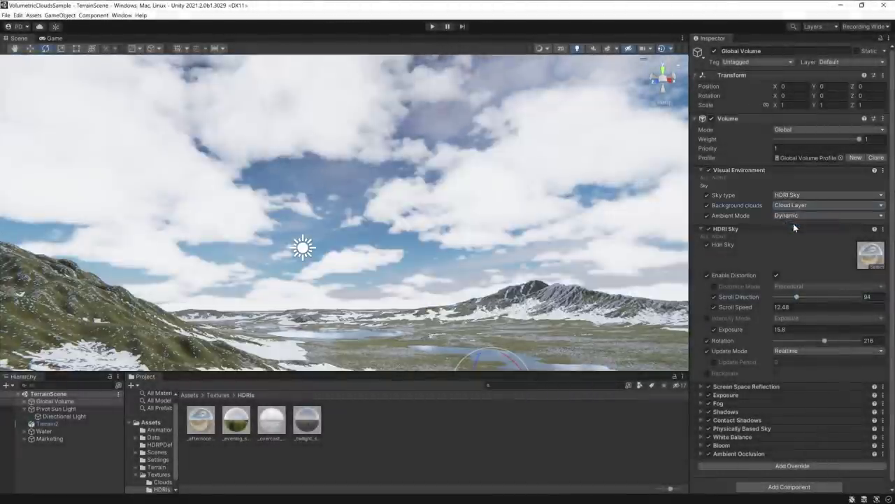
click(776, 466)
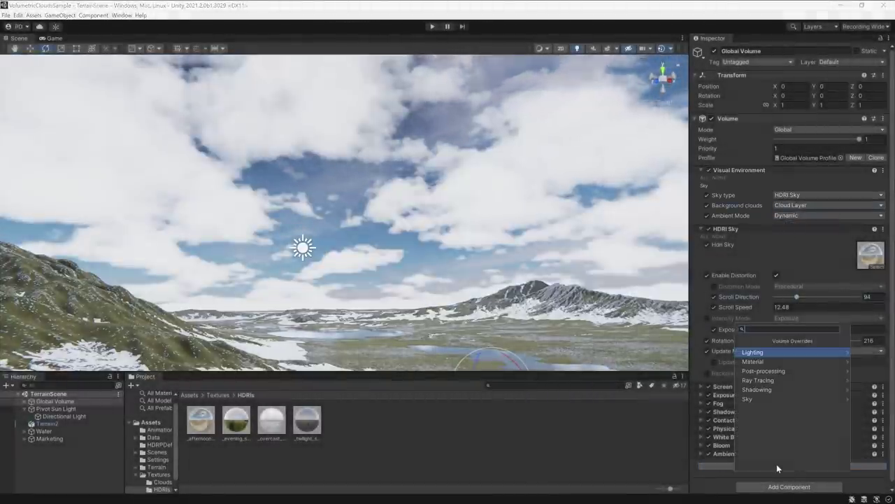
text(clo)
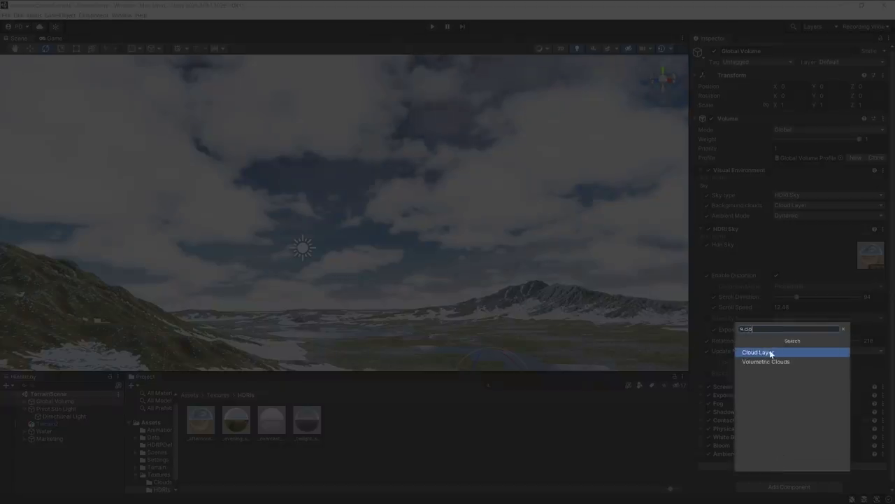
click(770, 353)
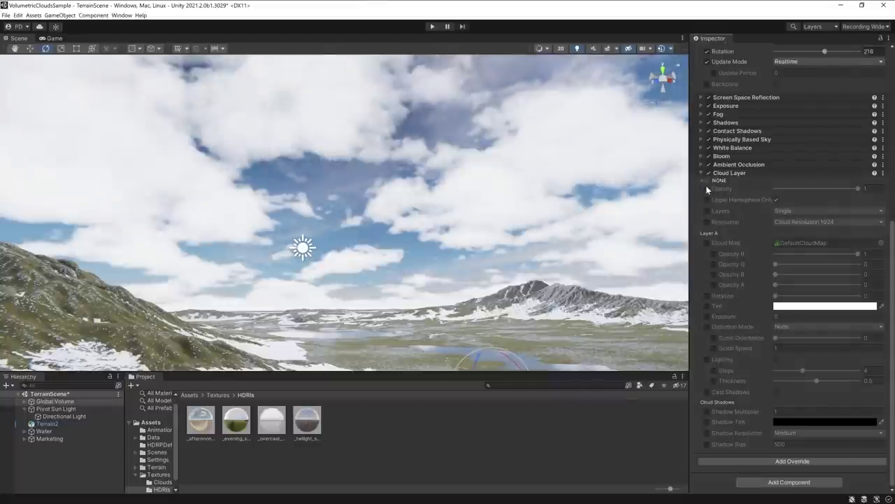
Set cloud layer opacity to 0.181, Procedural distortion, and scroll speed 16.35.
click(707, 188)
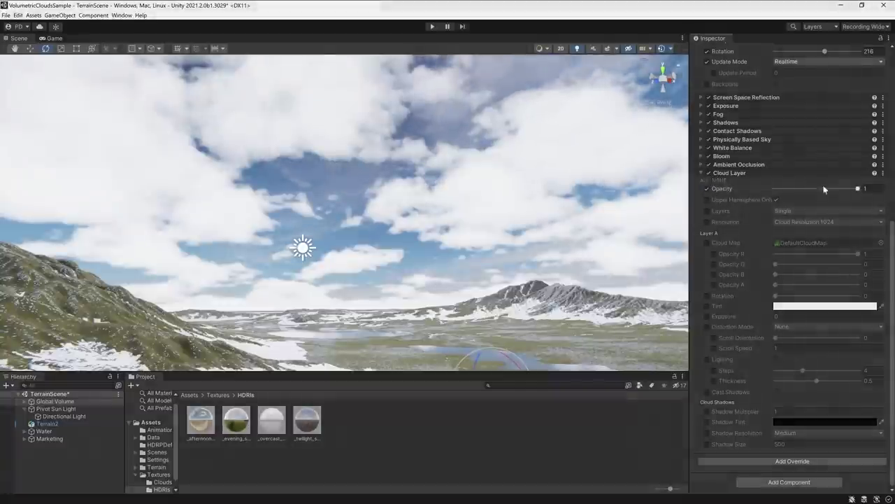
drag(860, 189, 790, 189)
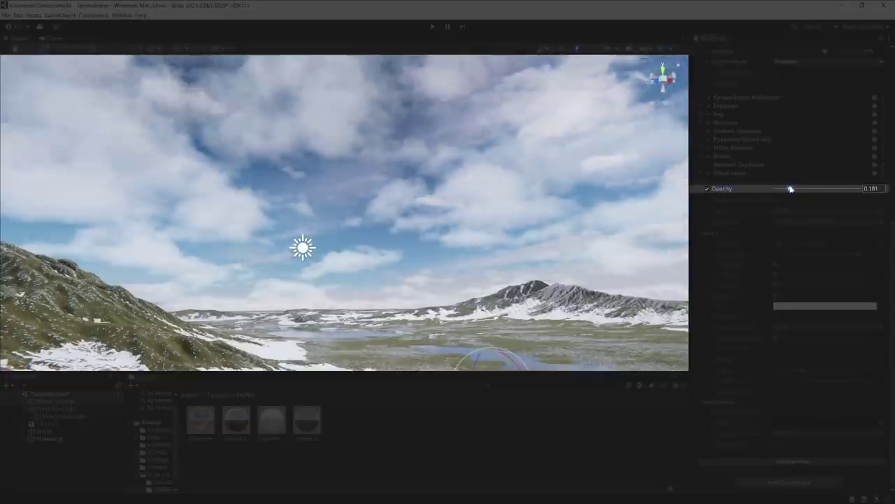
click(706, 326)
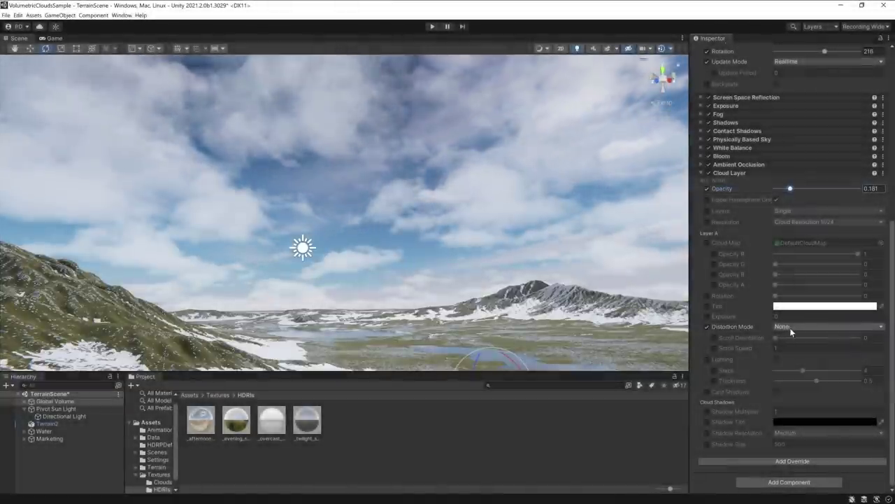
click(791, 326)
click(797, 344)
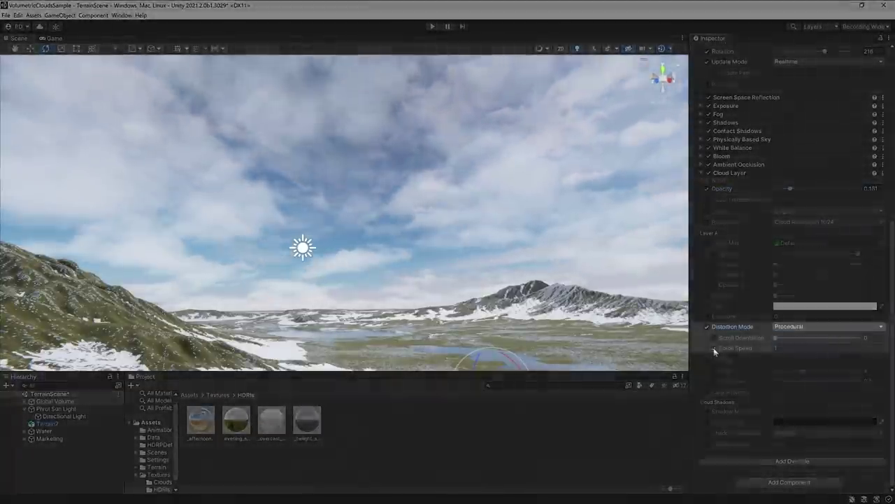
click(714, 348)
drag(757, 348, 2, 336)
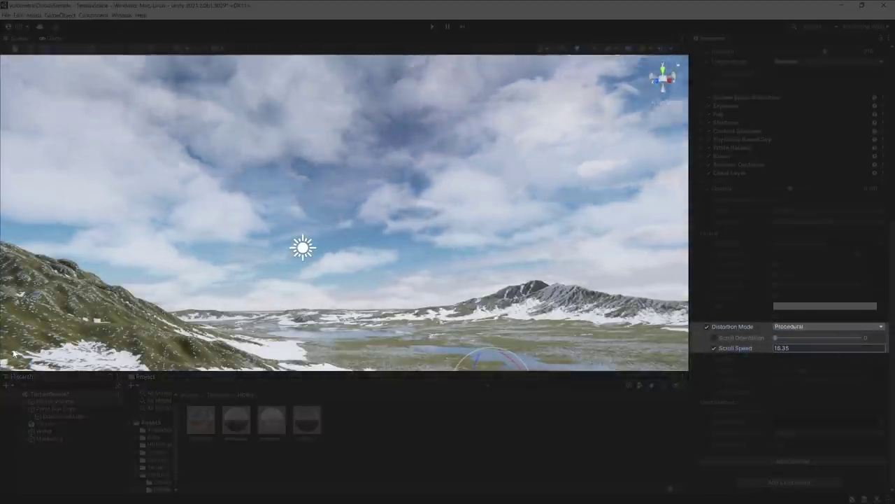
Set cloud scroll orientation to 100 and turn on cloud lighting and cast shadows.
click(714, 337)
drag(774, 338, 799, 342)
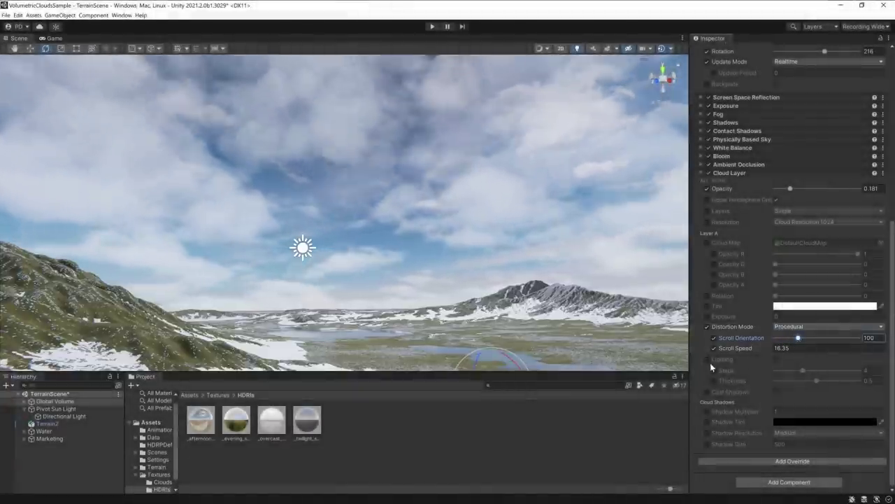
click(706, 359)
click(775, 359)
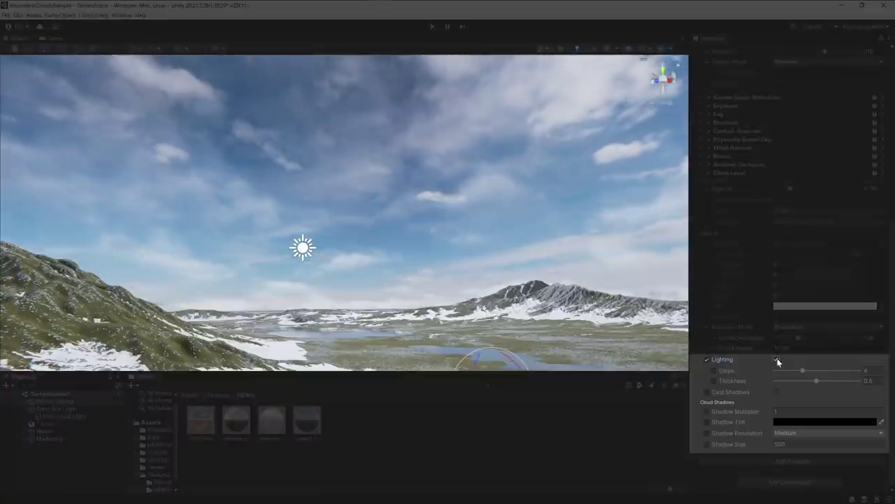
click(706, 392)
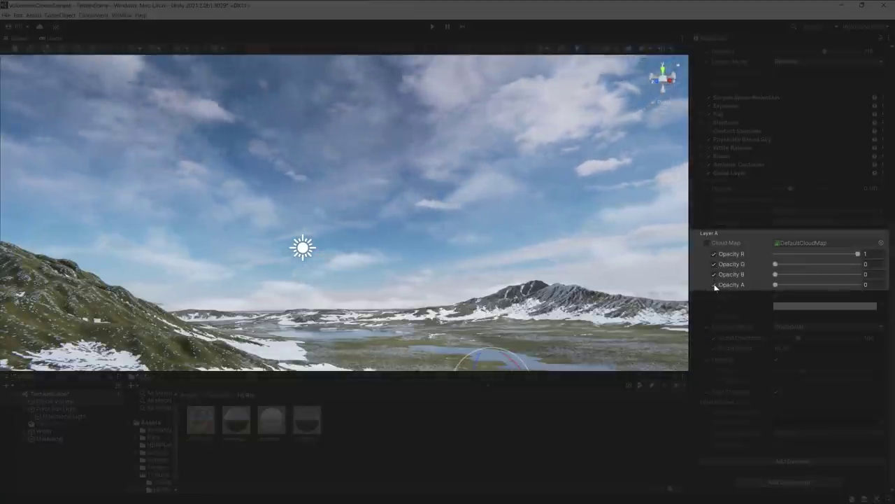
Lower the cloud map's red-channel opacity.
mouse_move(860, 255)
mouse_down()
mouse_move(793, 253)
mouse_move(855, 275)
mouse_move(785, 274)
mouse_move(834, 280)
mouse_up()
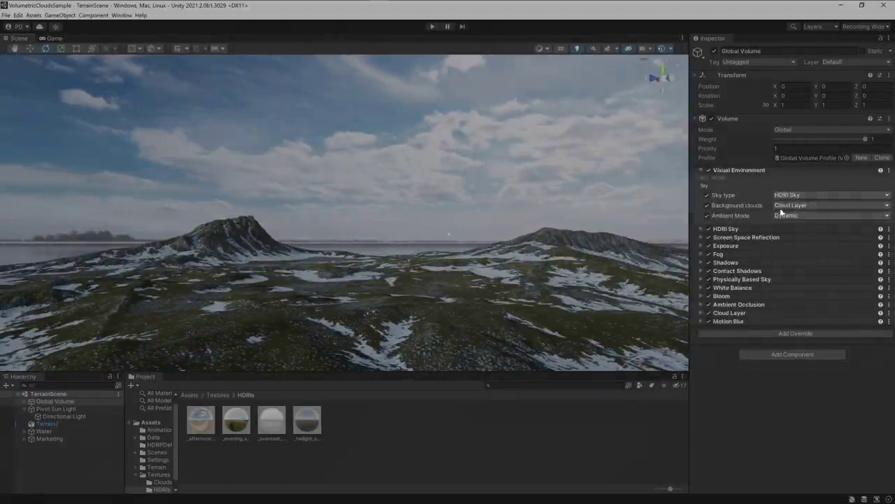
Set background clouds to None and switch the sky to Physically Based Sky.
click(798, 205)
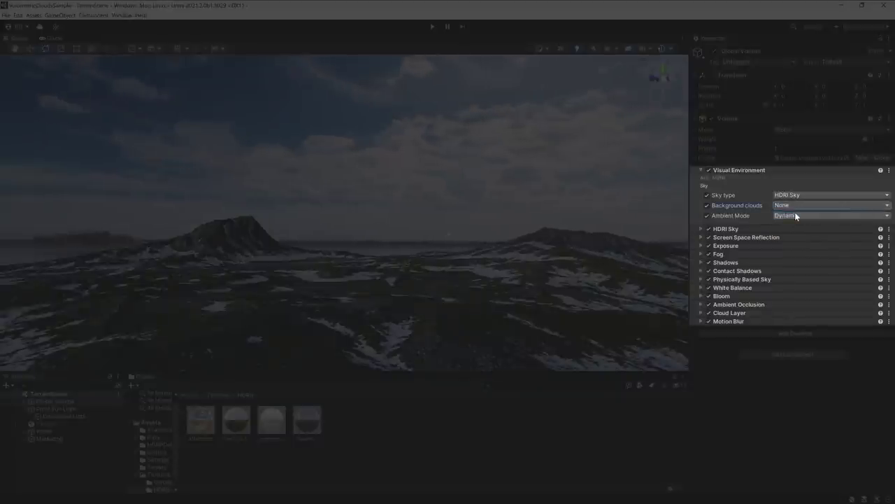
click(800, 195)
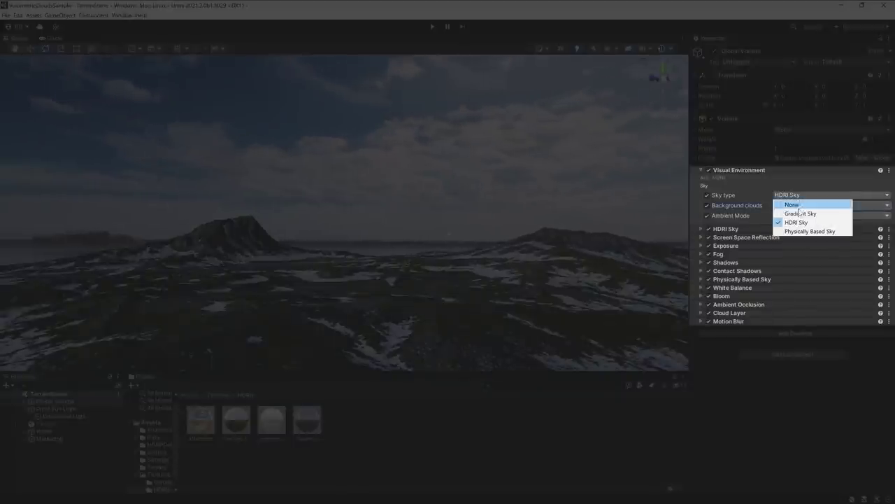
click(799, 231)
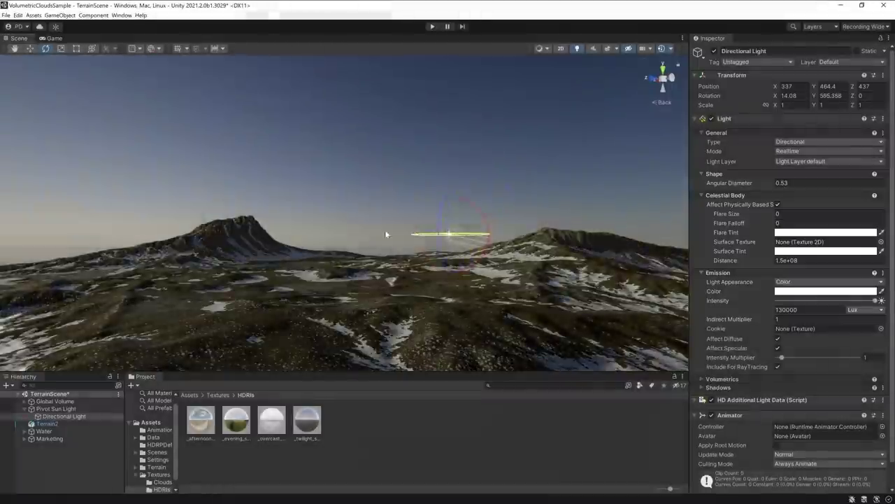
Rotate the Directional Light so the sun shines high above the terrain.
drag(473, 236, 313, 229)
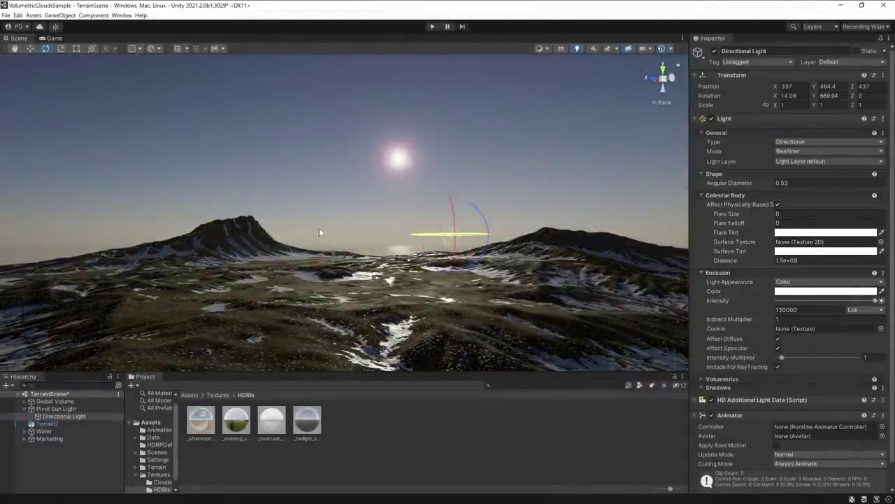
mouse_move(480, 225)
mouse_down()
mouse_move(486, 213)
mouse_move(380, 330)
mouse_move(367, 373)
mouse_up()
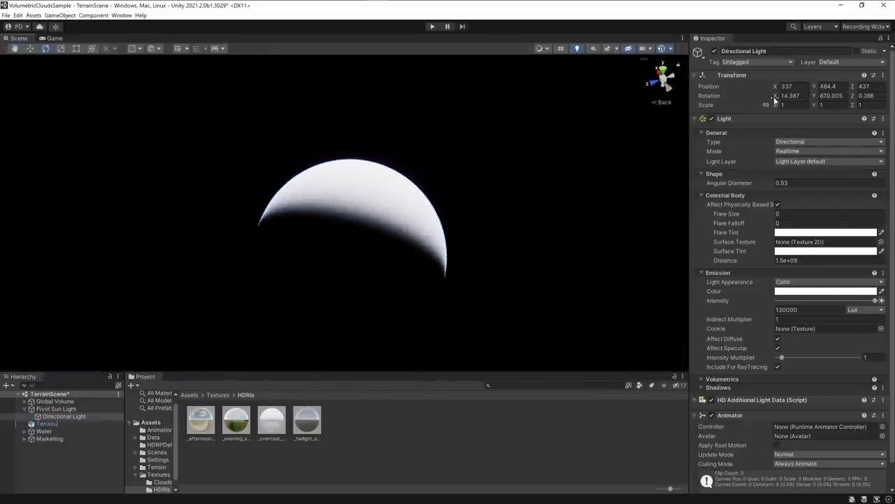
mouse_move(774, 100)
mouse_down()
mouse_move(690, 97)
mouse_move(510, 120)
mouse_up()
drag(418, 136, 394, 139)
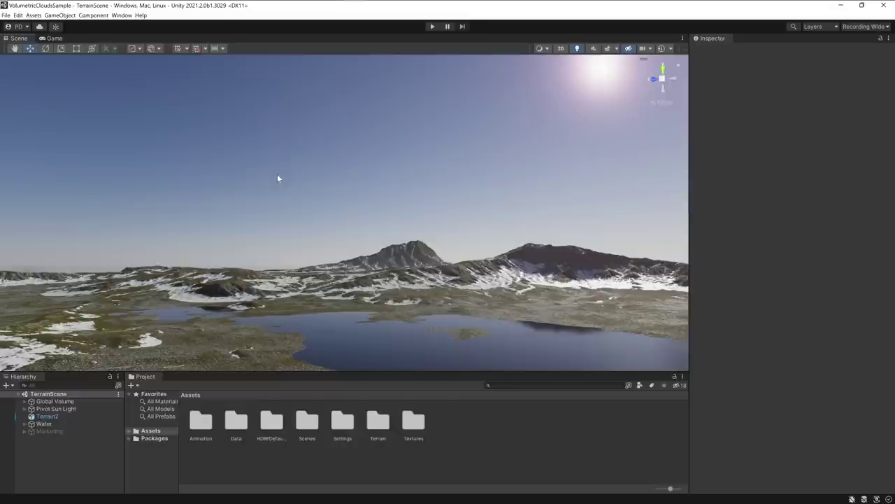
Confirm Volumetric Clouds is enabled in HDRP Global Settings and the HDRP quality settings.
click(17, 16)
click(68, 252)
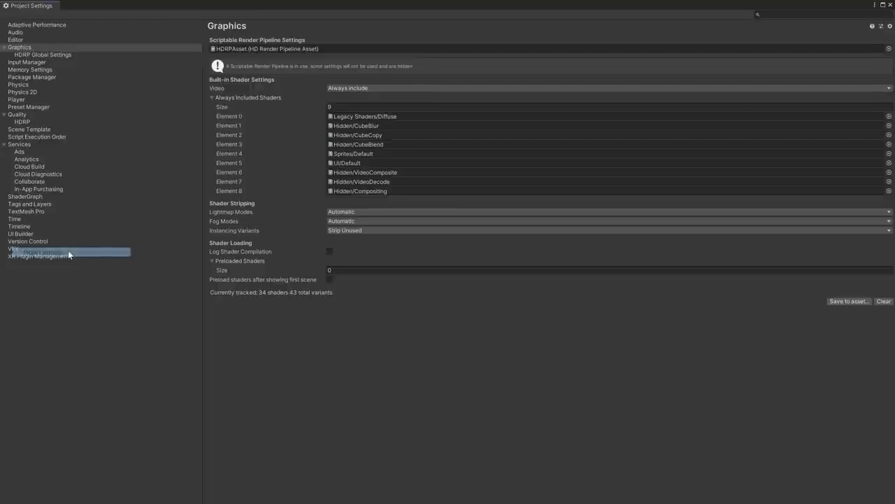
click(62, 56)
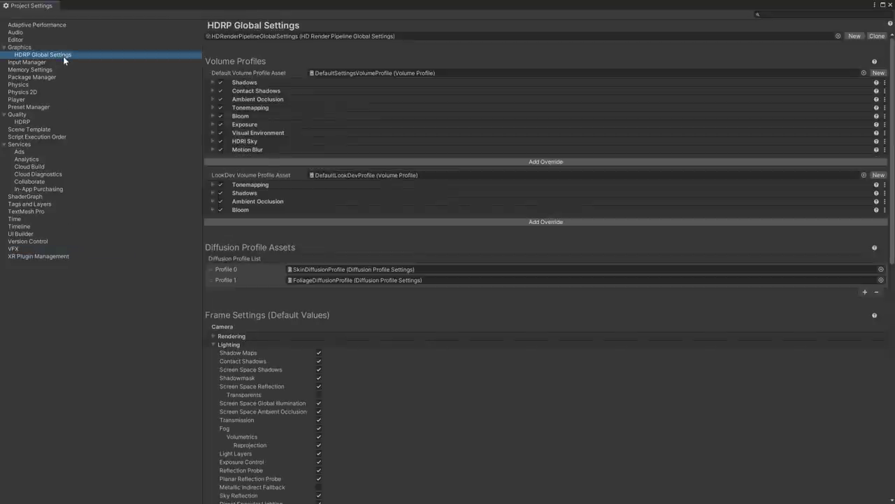
scroll(442, 319, down, 5)
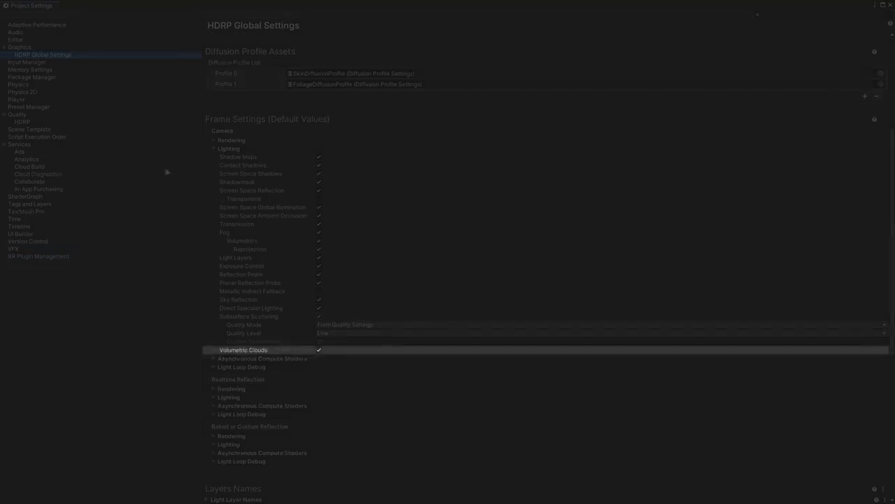
click(24, 123)
scroll(546, 280, up, 5)
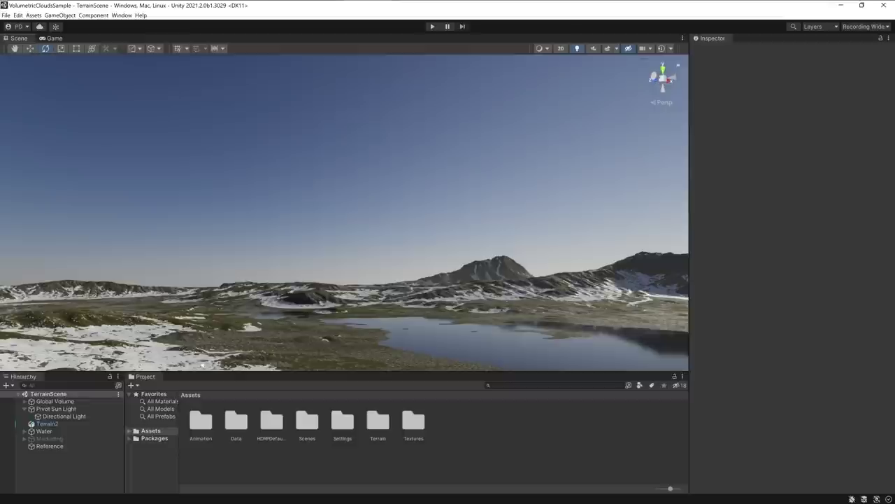
Add a Volumetric Clouds override to the Global Volume, move it to the top, and enable it with shadows.
click(71, 402)
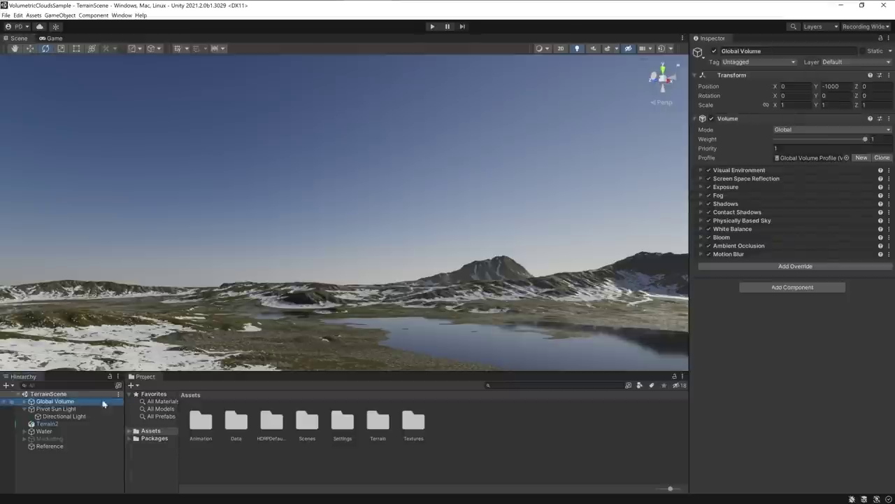
click(760, 268)
text(vo)
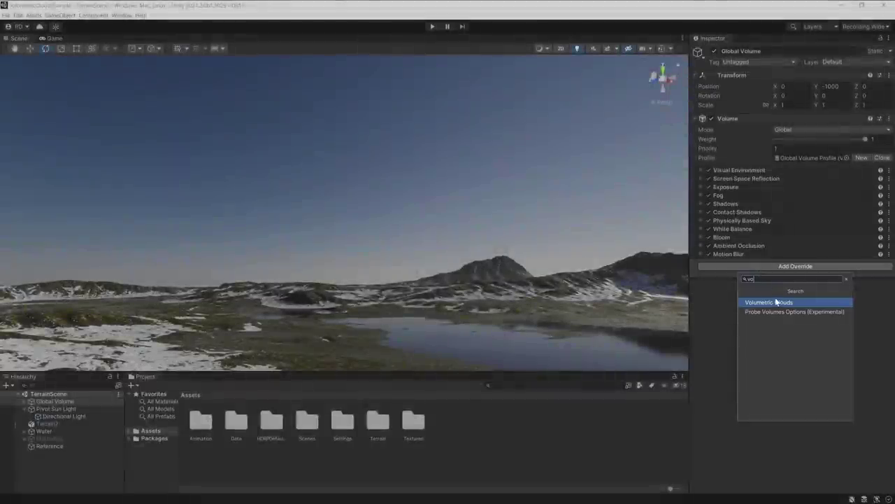
click(788, 303)
click(884, 263)
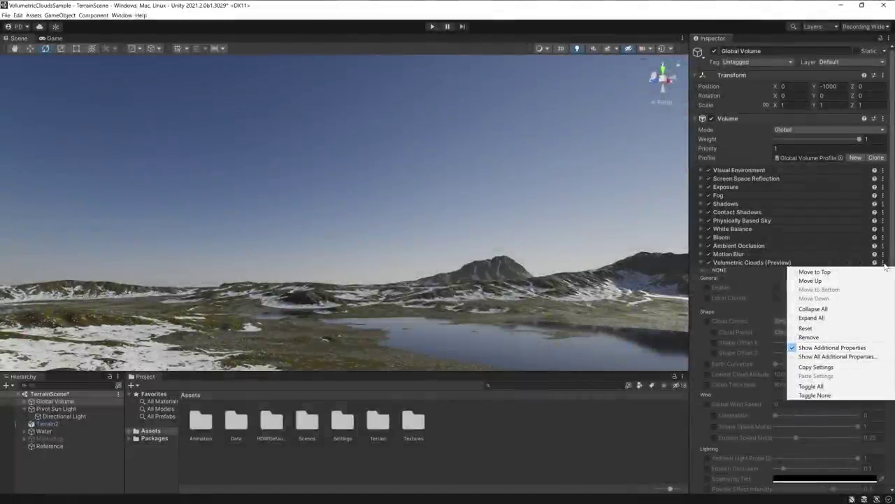
click(874, 272)
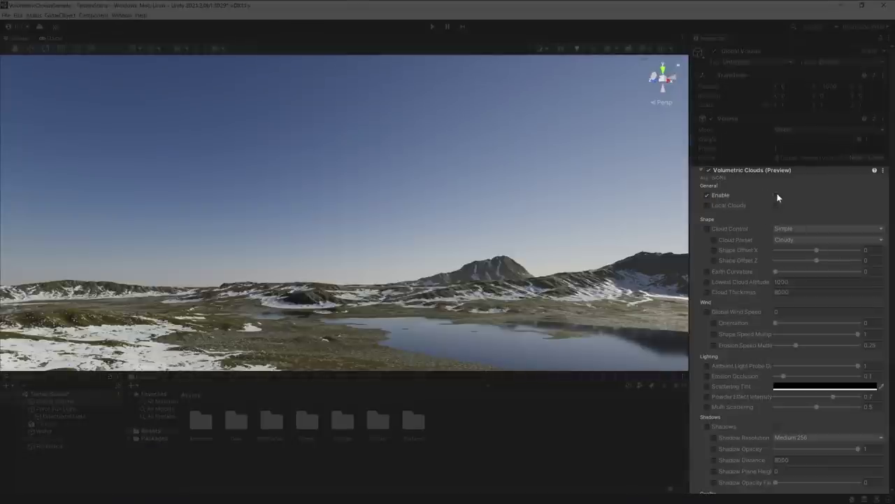
click(776, 196)
click(777, 426)
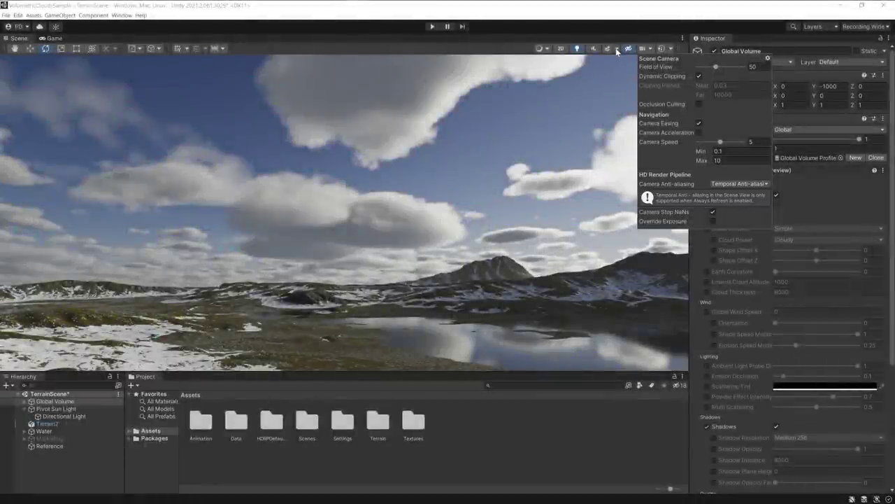
Turn on Local Clouds and fly the Scene view into the cumulus banks.
click(616, 49)
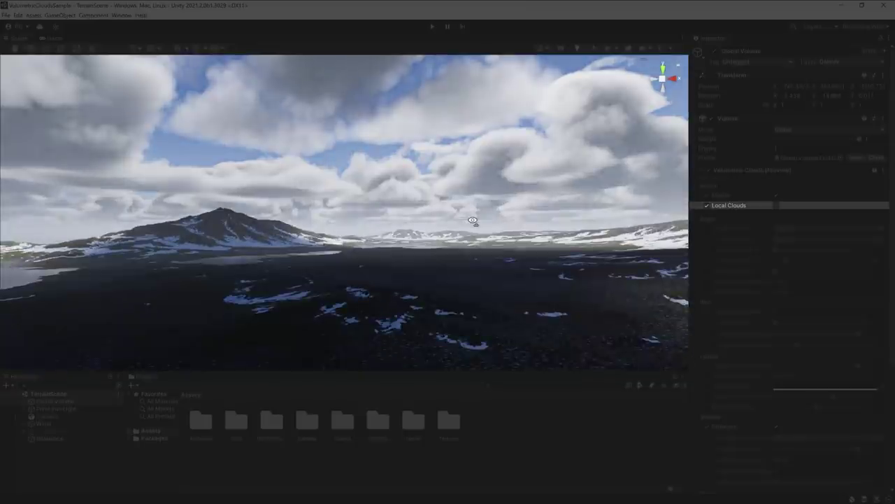
click(776, 205)
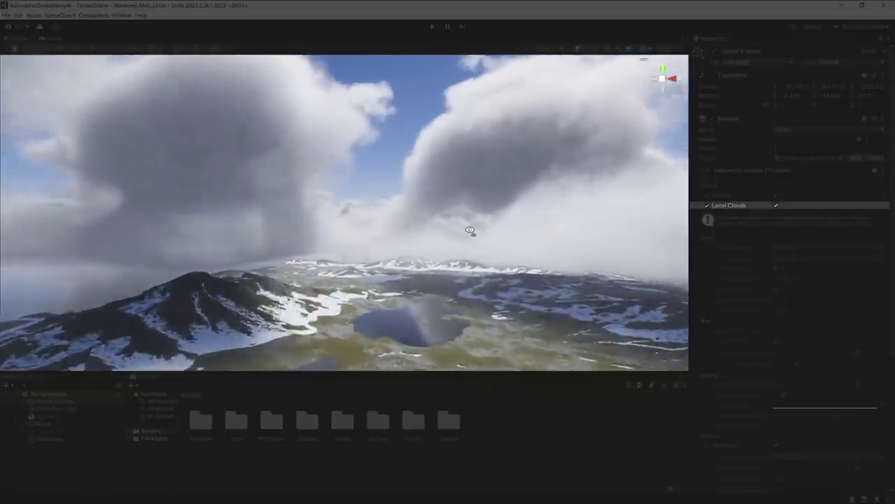
mouse_move(474, 231)
right_down()
mouse_move(583, 250)
mouse_move(520, 162)
mouse_move(506, 109)
right_up()
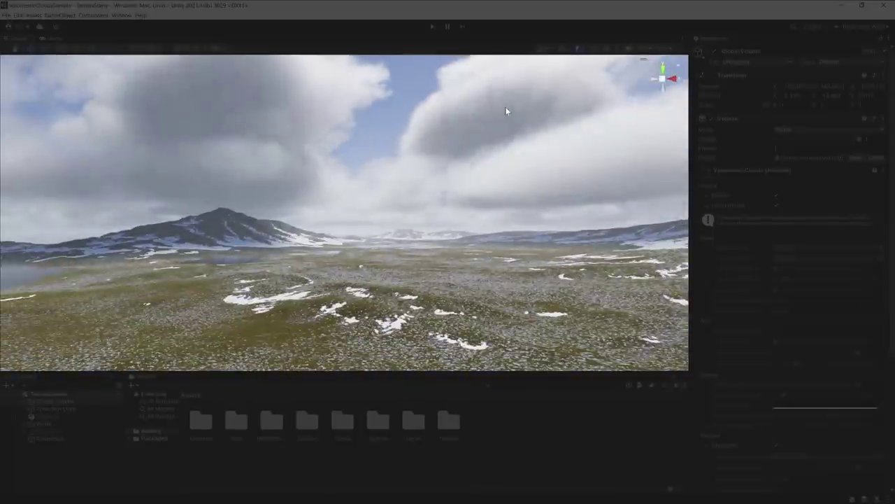
Set volumetric cloud temporal accumulation to 0.7 and primary steps to 274, then view the sky.
scroll(798, 214, down, 5)
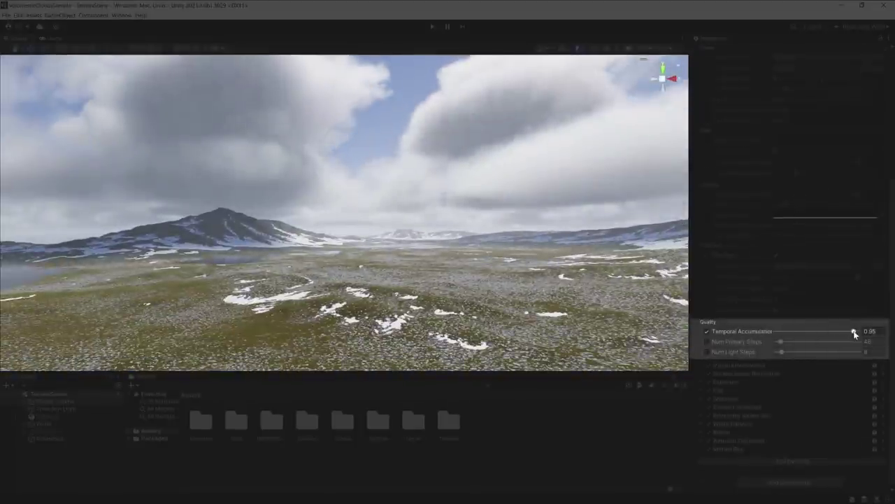
drag(854, 331, 840, 331)
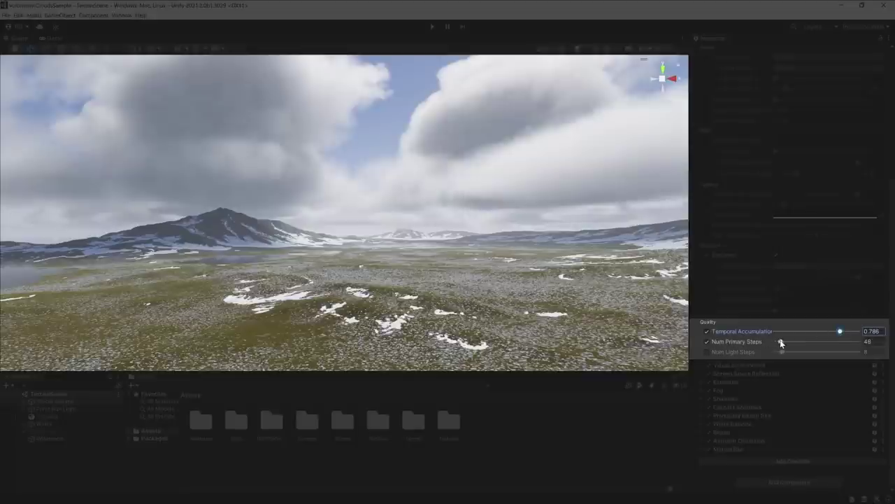
drag(782, 342, 789, 345)
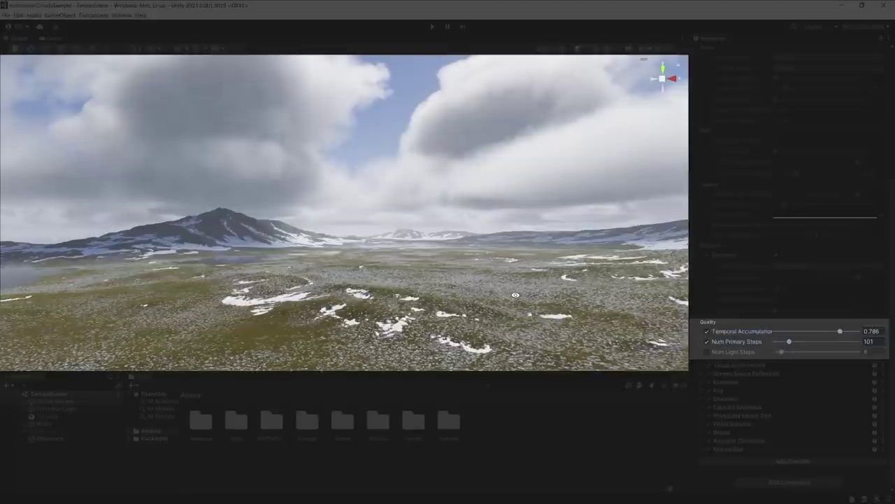
mouse_move(518, 301)
right_down()
mouse_move(519, 273)
mouse_move(452, 232)
mouse_move(557, 274)
mouse_move(609, 278)
right_up()
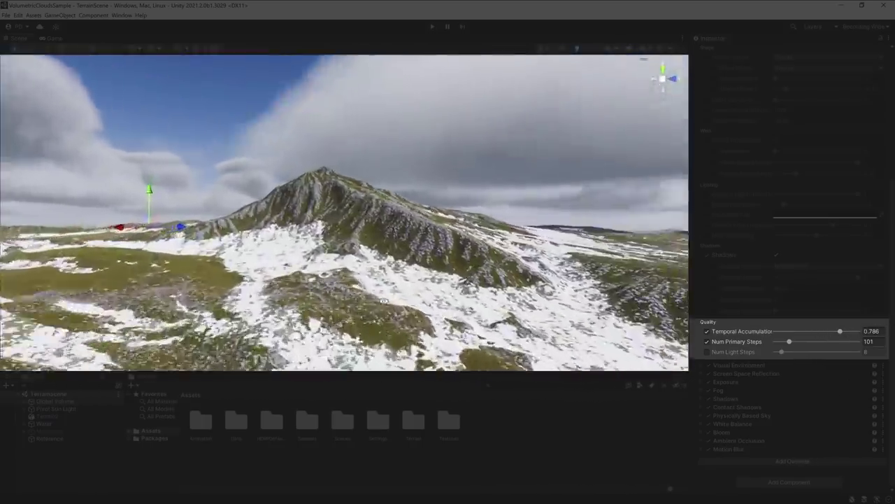
mouse_move(384, 301)
right_down()
mouse_move(405, 307)
mouse_move(199, 302)
right_up()
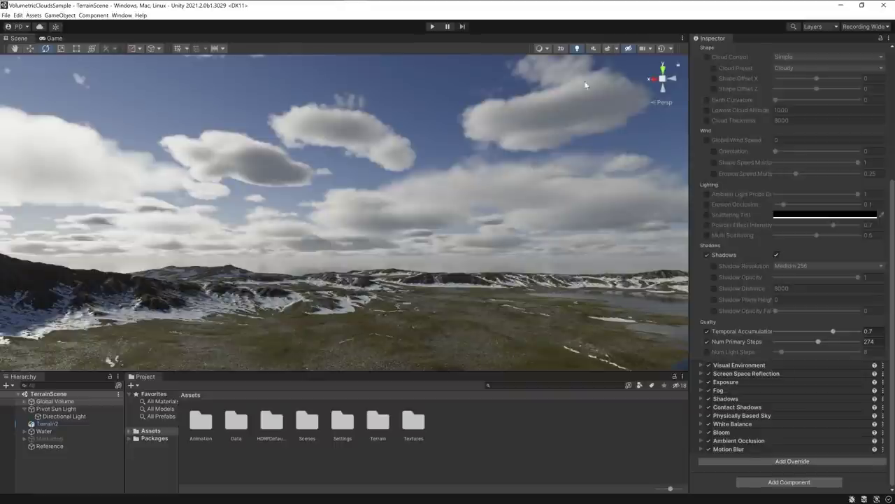
Set the Scene camera's far clipping distance to 10000.
click(652, 49)
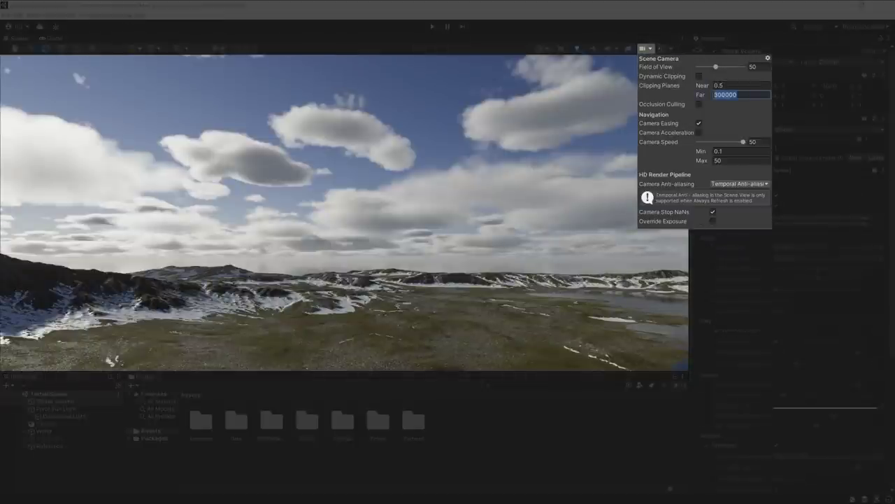
text(1000)
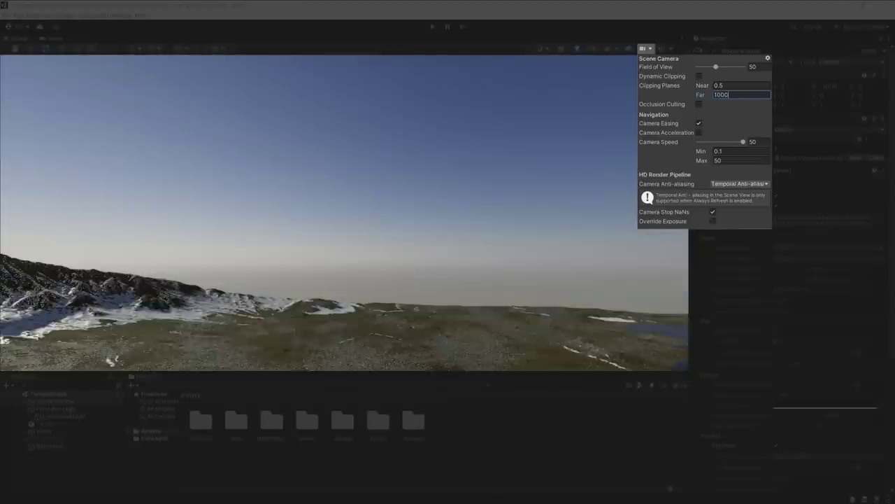
text(0)
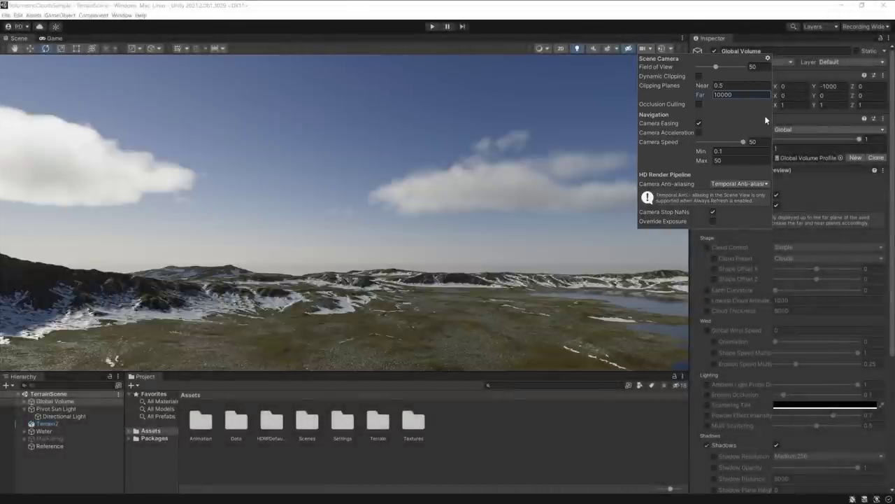
click(798, 202)
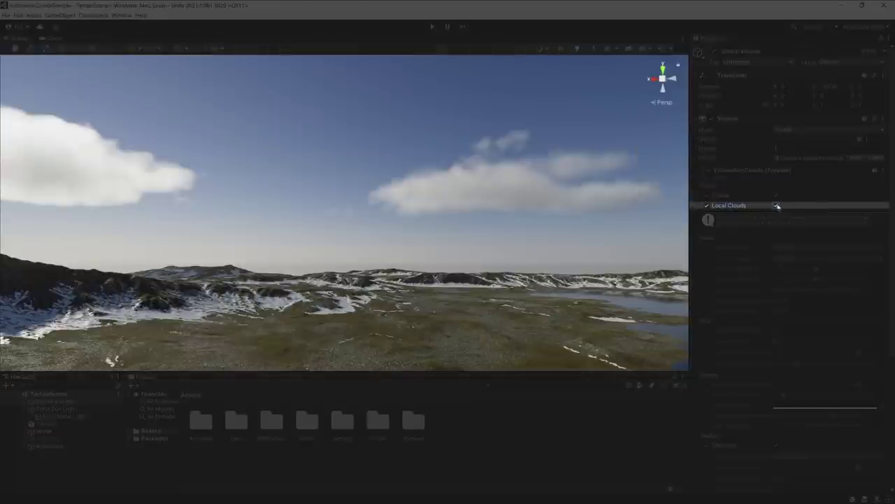
Turn on Local Clouds and fly the view up toward the cloud-filled sky.
click(777, 205)
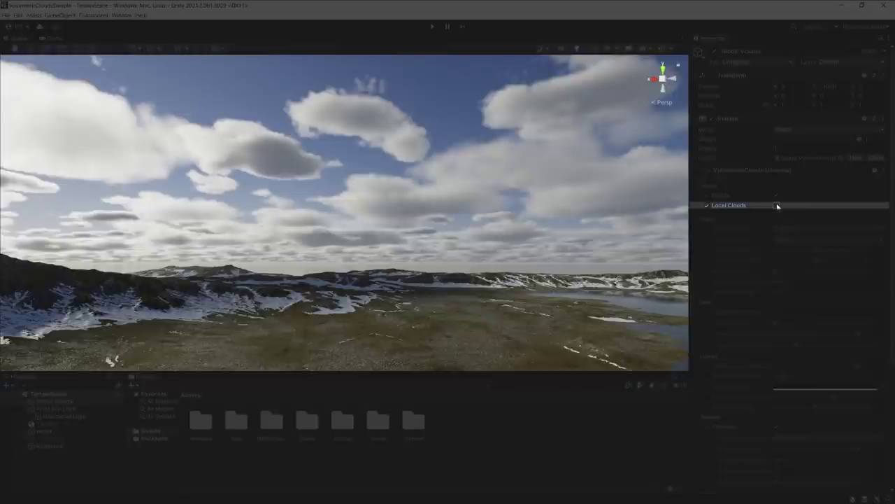
right_drag(402, 316, 413, 362)
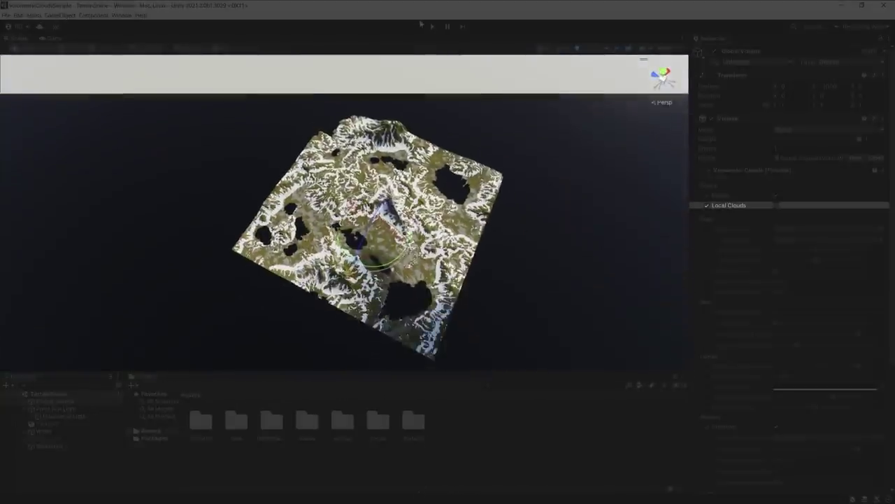
mouse_move(420, 25)
right_down()
mouse_move(456, 82)
mouse_move(456, 472)
right_up()
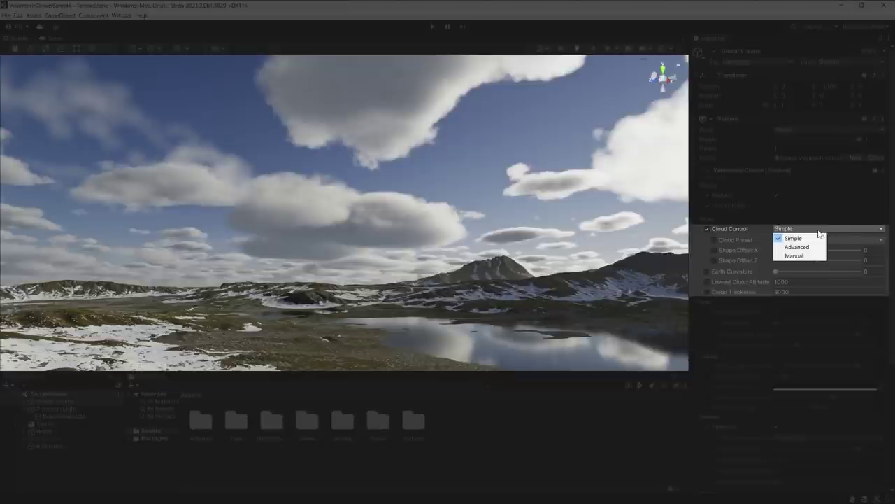
With Simple cloud control, cycle the Cloud Preset through Sparse, Cloudy, Overcast, Stormy and away again.
click(804, 238)
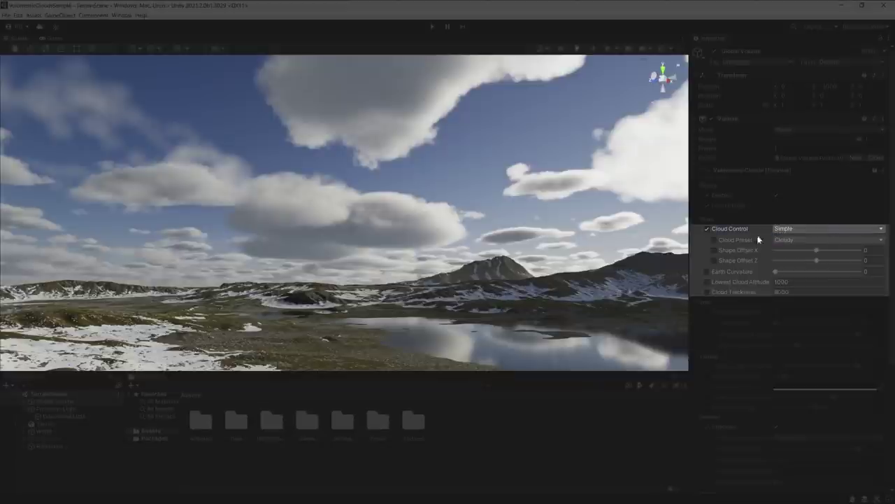
click(817, 241)
click(814, 240)
click(810, 259)
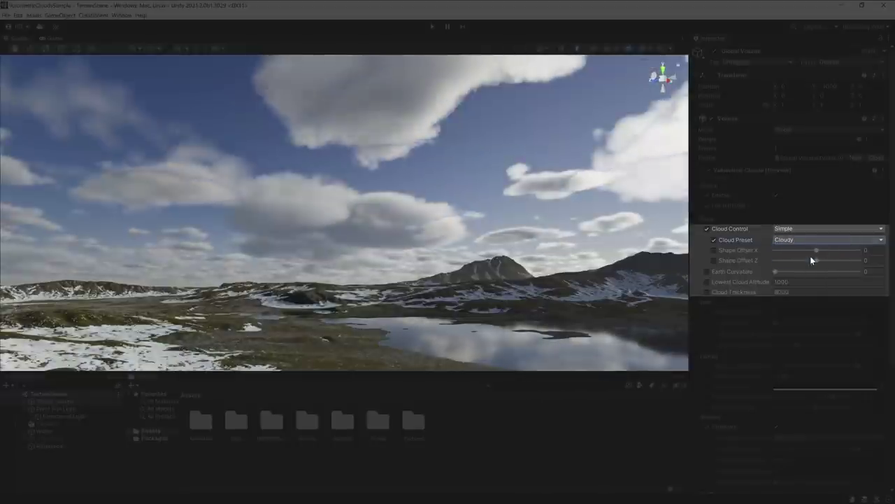
click(812, 240)
click(809, 267)
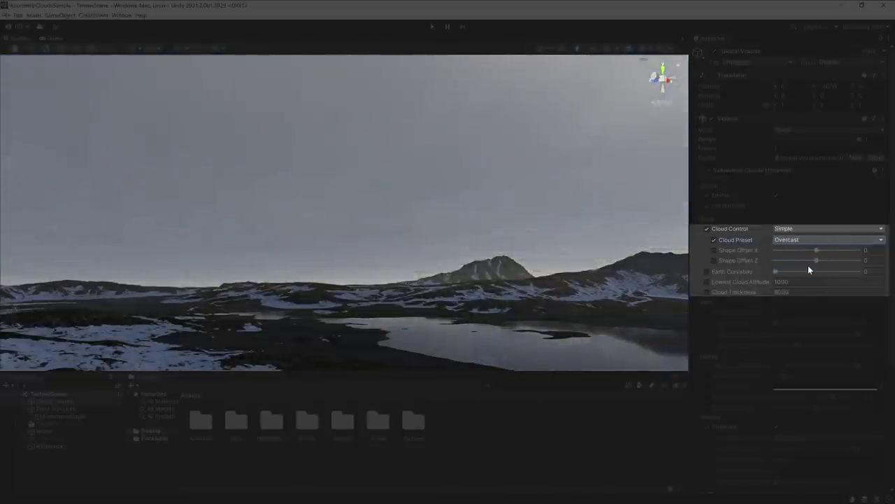
click(810, 239)
click(809, 276)
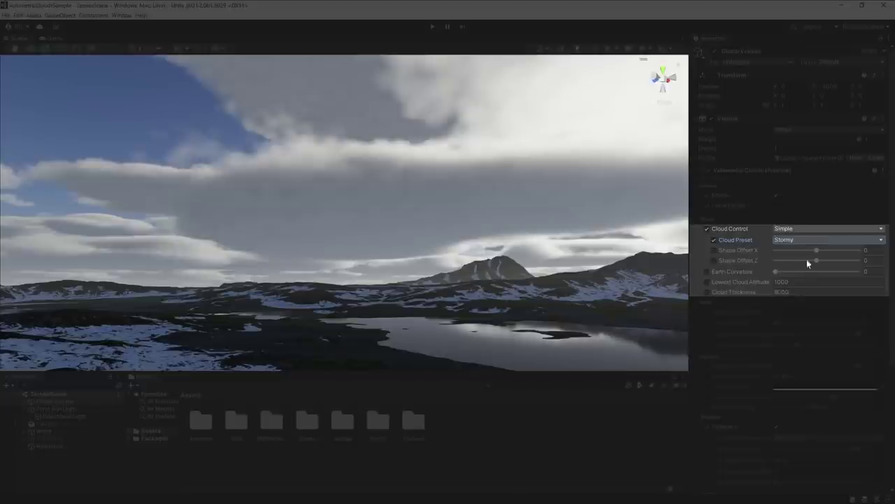
click(806, 240)
click(805, 287)
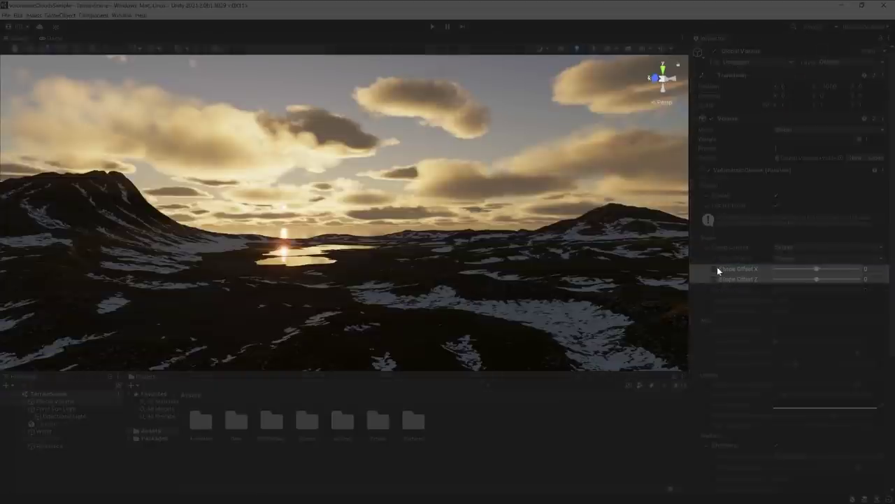
Override the cloud Shape Offset X and Z to -0.32 and 0.51.
click(715, 269)
drag(816, 269, 803, 272)
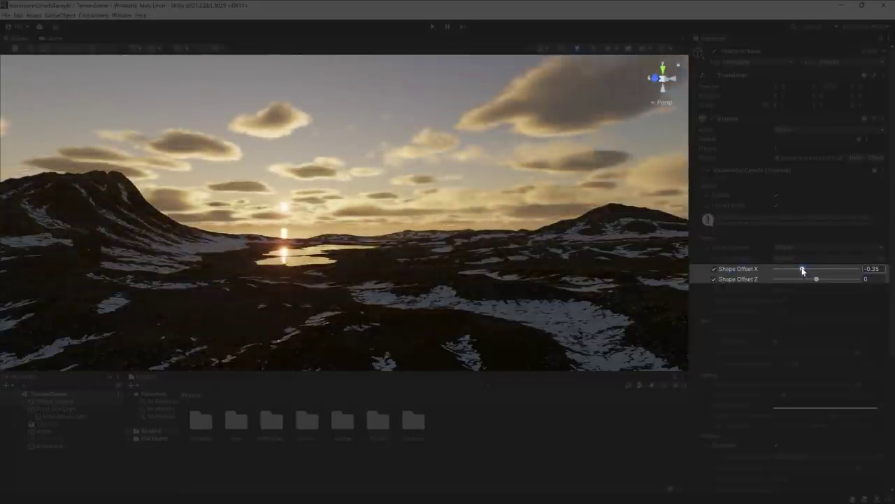
drag(817, 278, 838, 280)
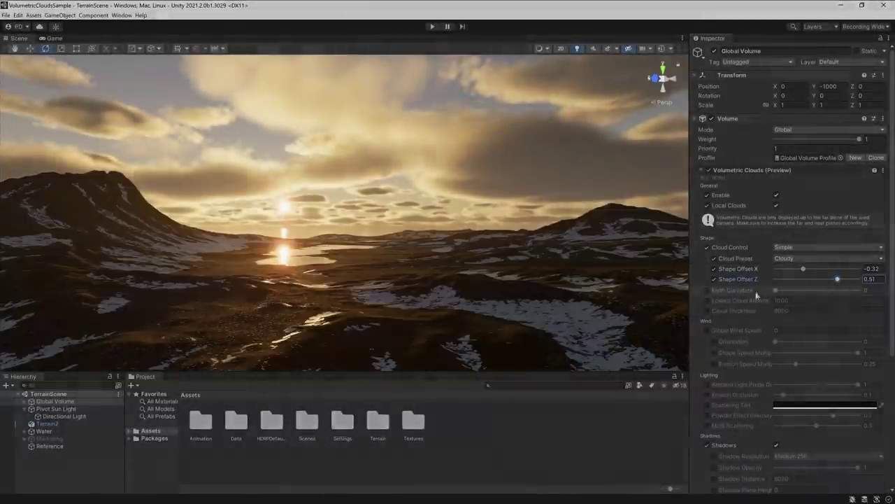
Enable Earth Curvature and sweep it from near maximum to zero and then to about 0.94.
click(708, 289)
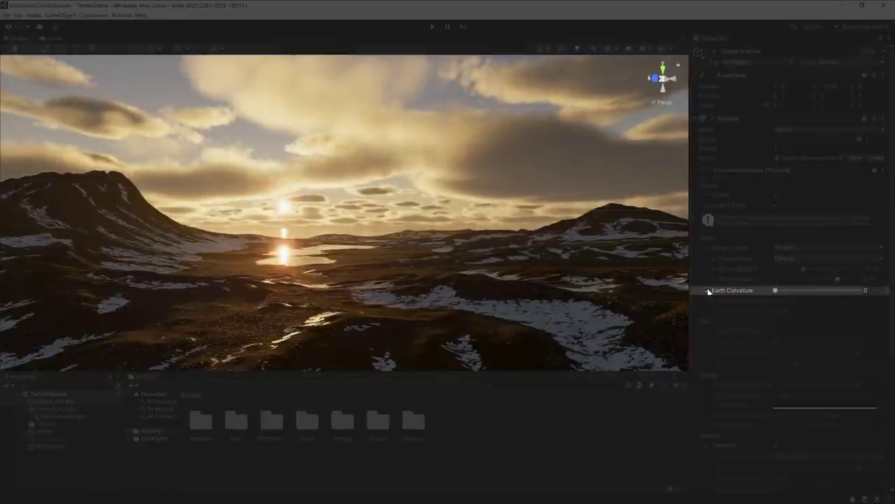
drag(775, 289, 871, 291)
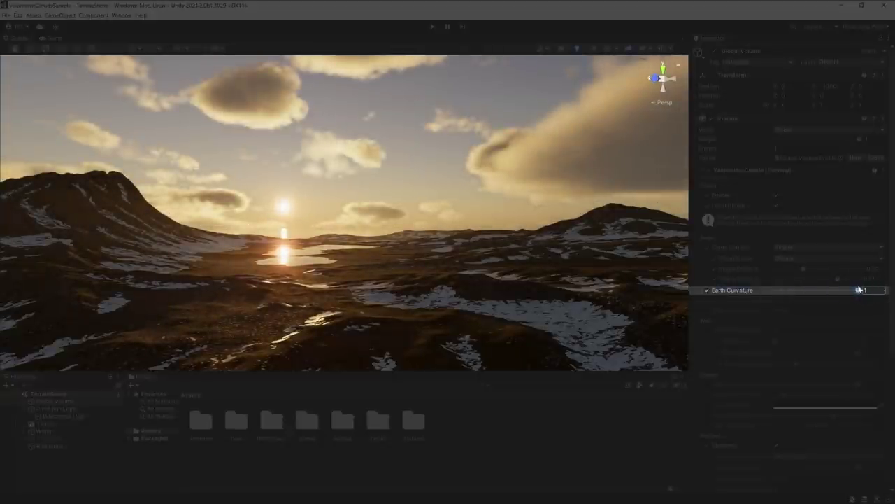
drag(858, 290, 769, 290)
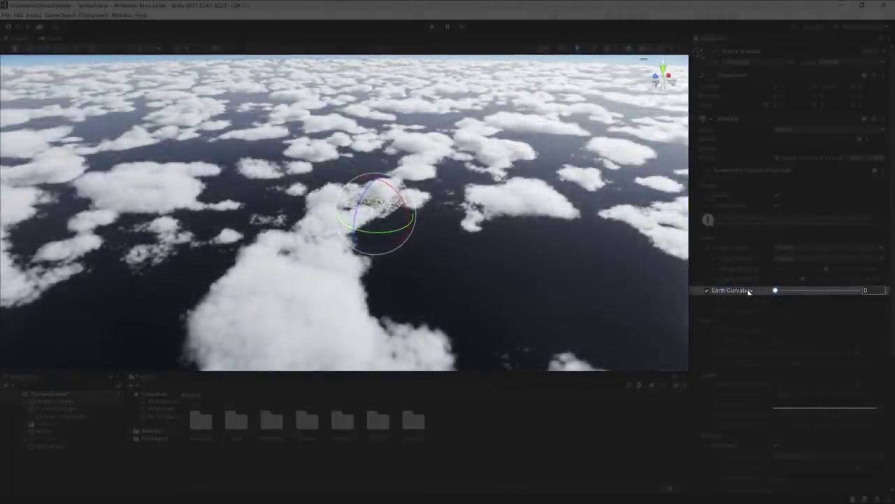
drag(775, 290, 884, 297)
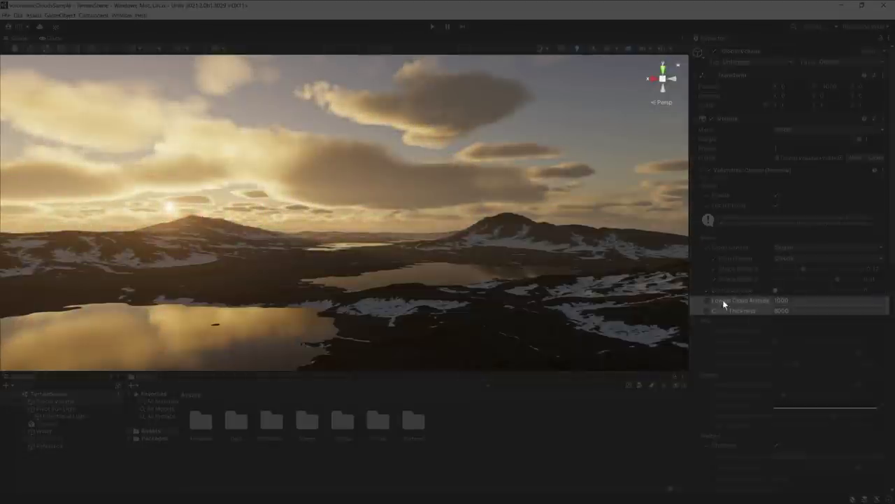
Lower the cloud base altitude to 0.01 and raise cloud thickness to about 8000.
click(708, 300)
drag(753, 299, 591, 310)
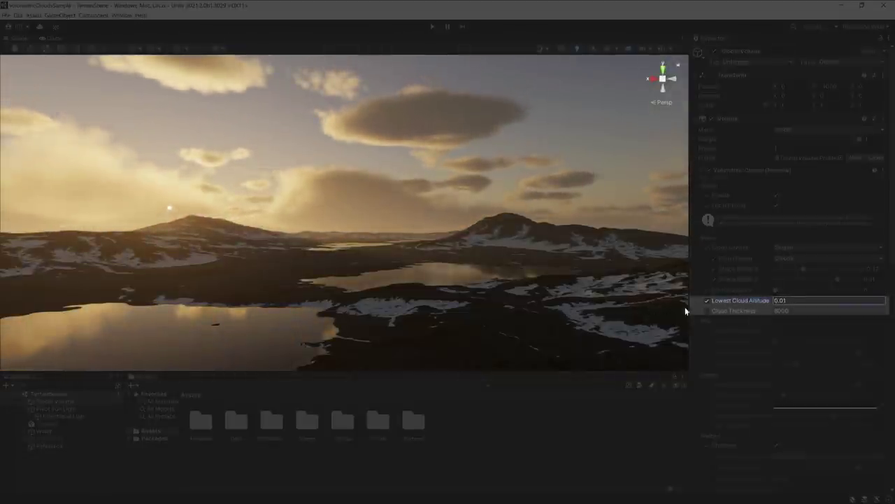
click(707, 311)
mouse_move(750, 310)
mouse_down()
mouse_move(556, 313)
mouse_move(215, 294)
mouse_move(841, 294)
mouse_move(830, 296)
mouse_up()
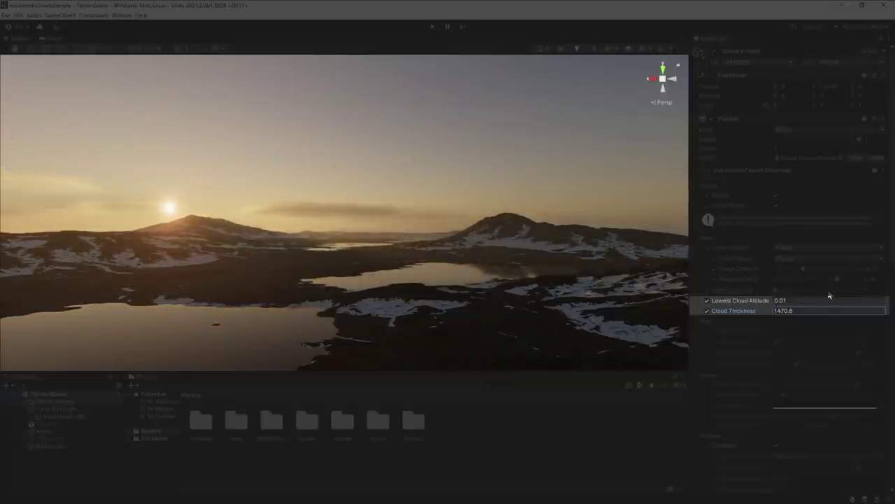
mouse_move(830, 296)
mouse_down()
mouse_move(161, 303)
mouse_move(640, 282)
mouse_move(725, 301)
mouse_move(609, 282)
mouse_move(398, 292)
mouse_up()
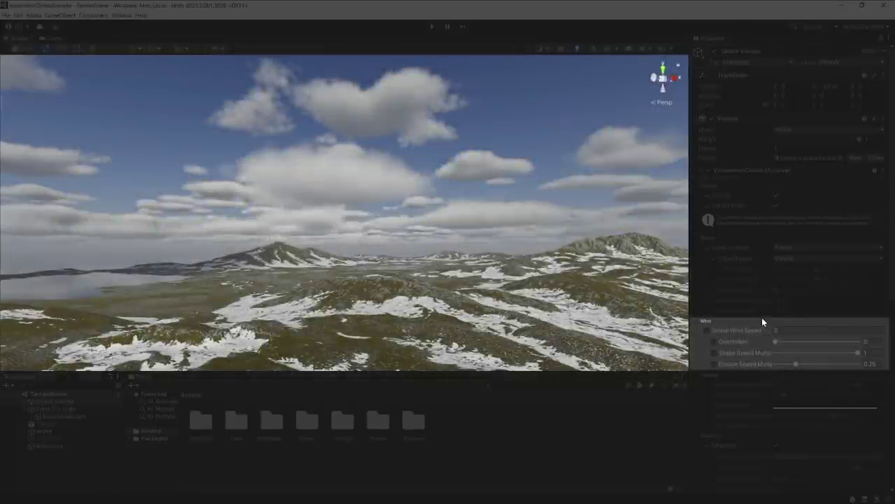
Set the global wind speed to 3000 and the wind orientation to 205.
click(805, 330)
text(3000)
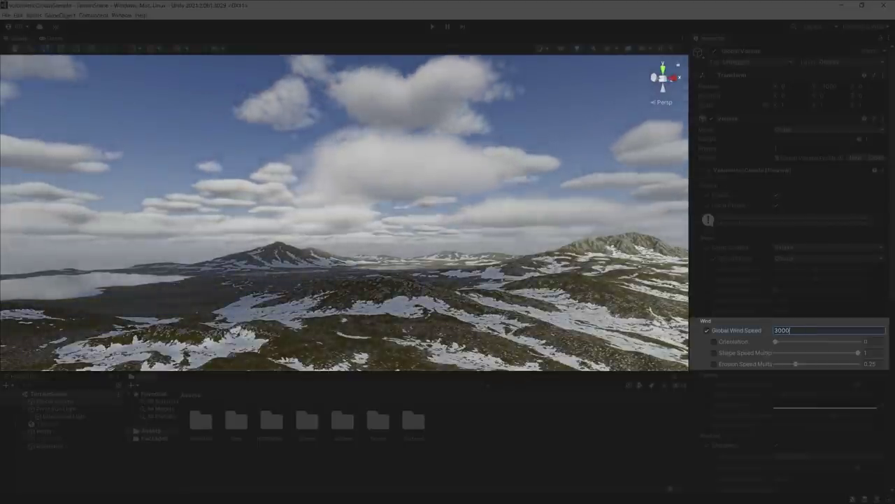
click(715, 341)
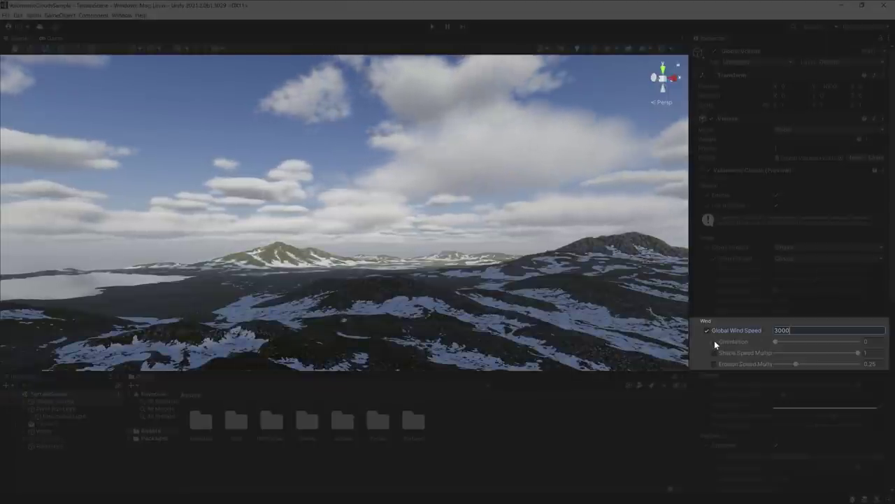
drag(776, 341, 822, 342)
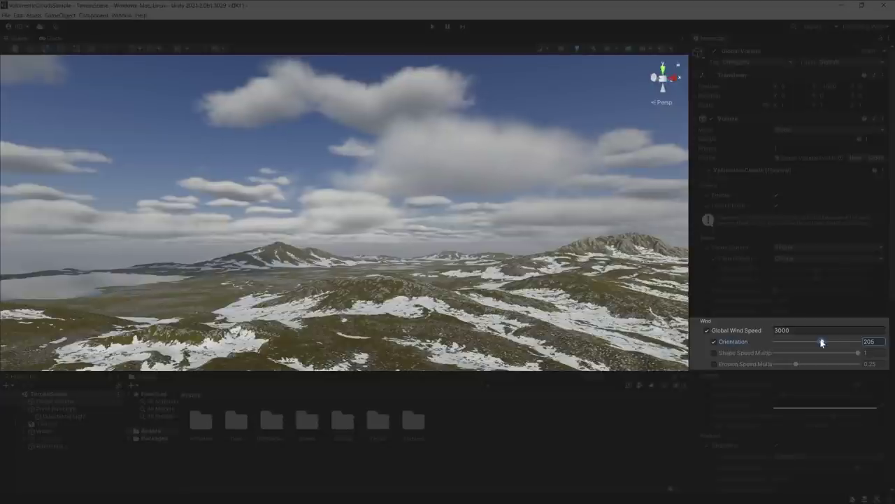
Override the shape and erosion speed multipliers, ending with shape at 1 and erosion at 0.125.
click(714, 353)
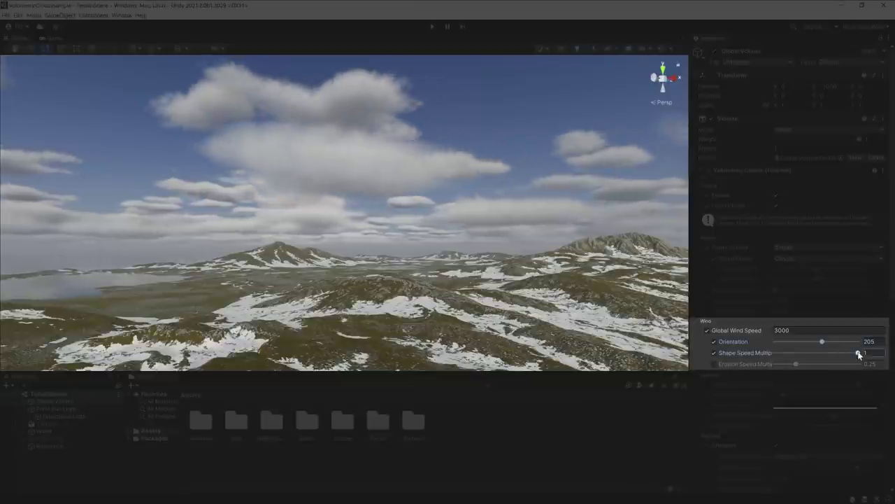
drag(840, 352, 772, 353)
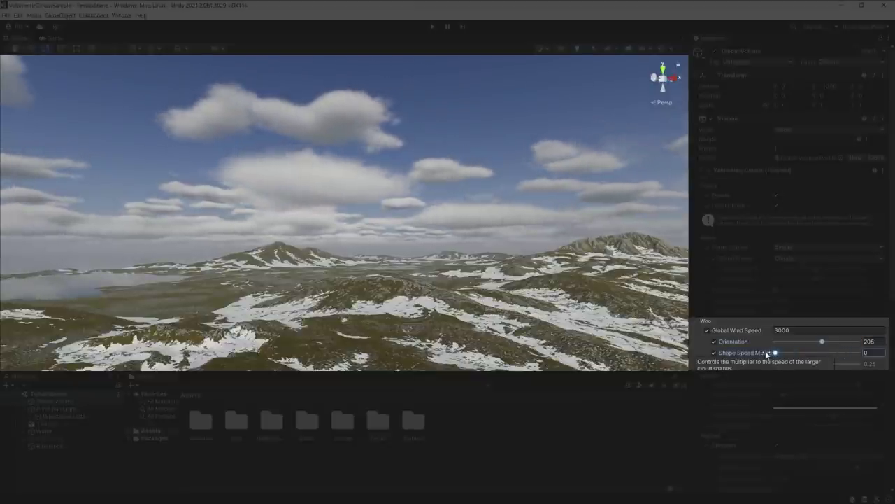
click(714, 364)
drag(797, 364, 858, 364)
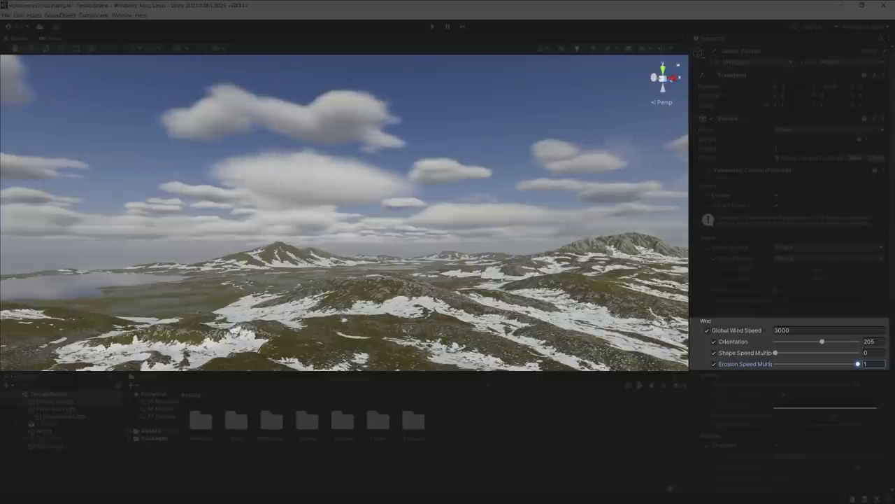
drag(775, 352, 857, 352)
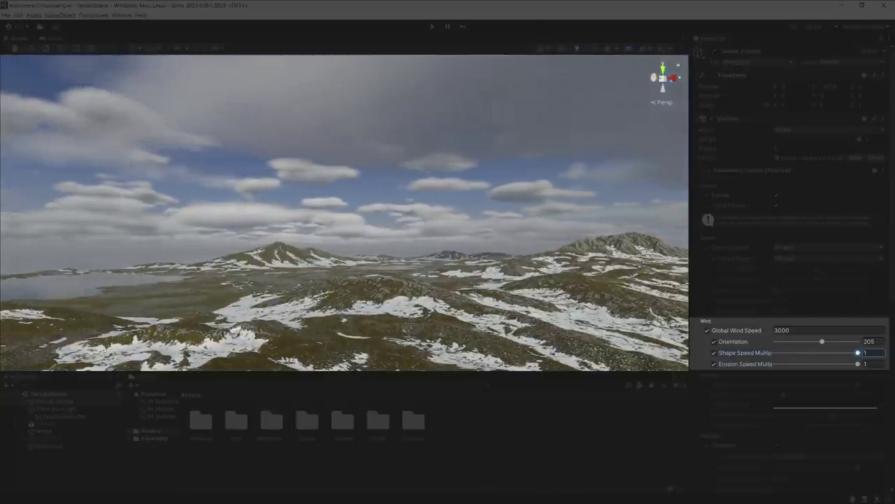
drag(857, 364, 787, 364)
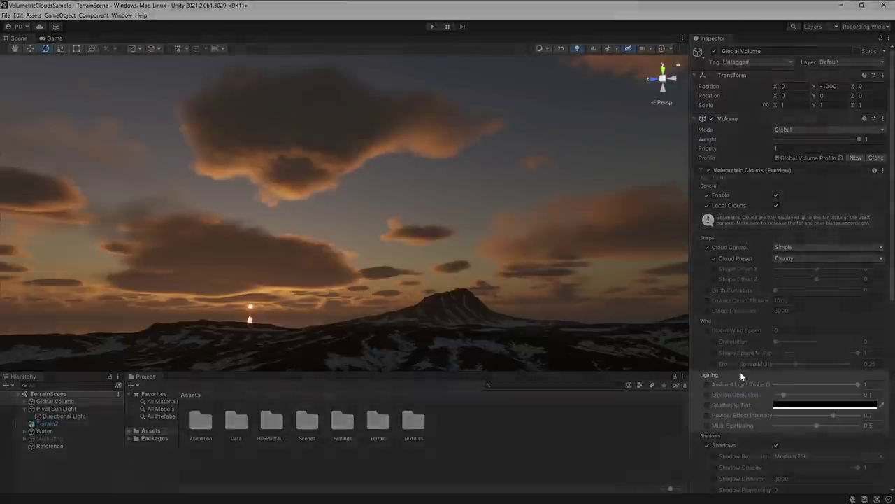
Test the ambient light probe dimmer at 0 and 1, and set erosion occlusion to 0.145.
click(706, 385)
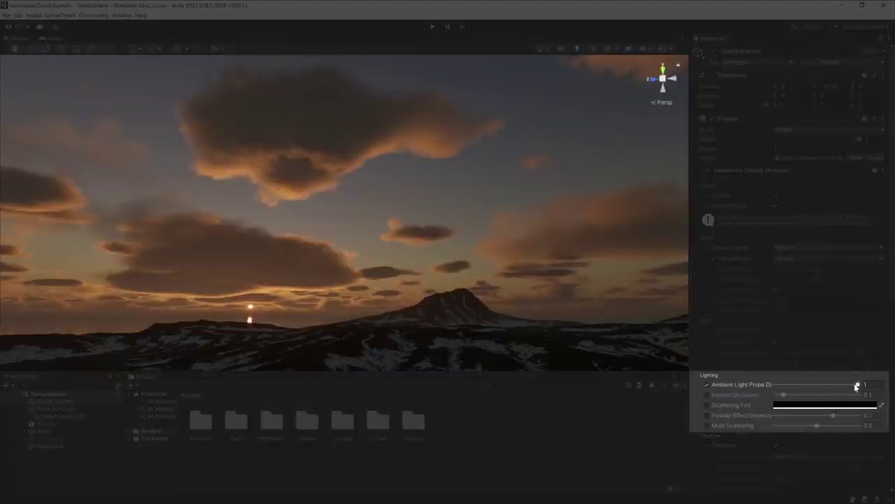
drag(858, 386, 775, 388)
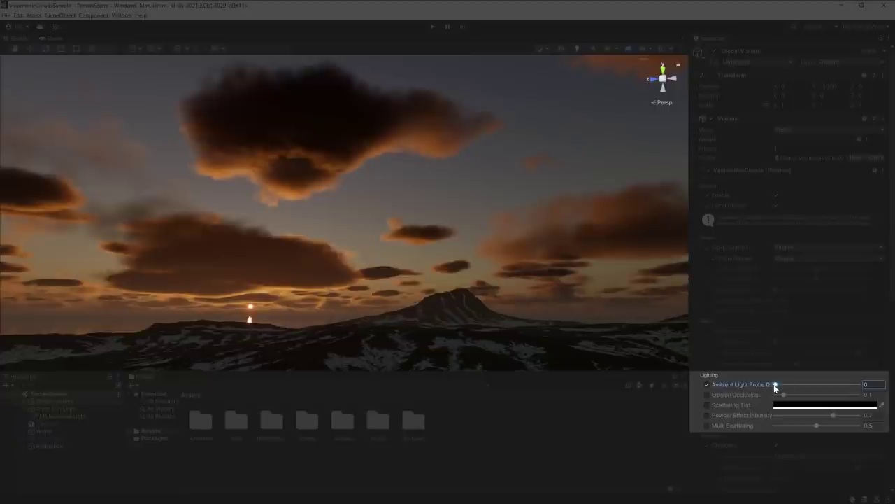
drag(775, 386, 865, 387)
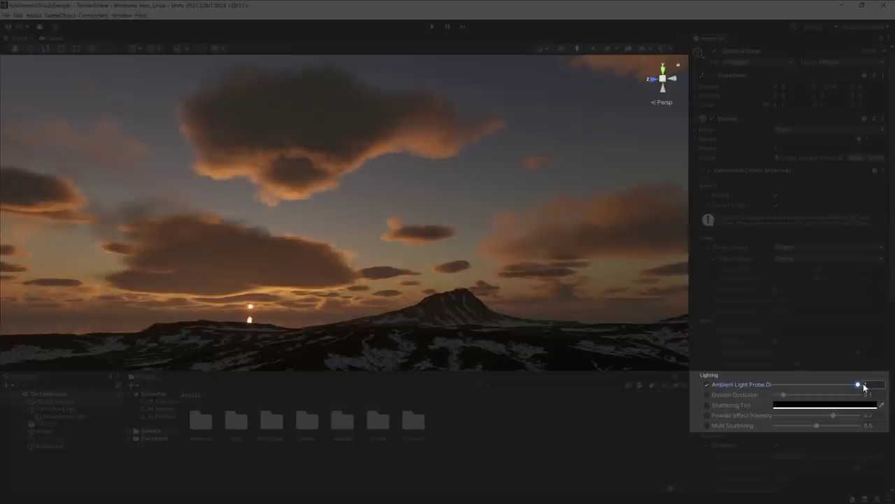
click(707, 395)
mouse_move(784, 394)
mouse_down()
mouse_move(838, 396)
mouse_move(787, 395)
mouse_up()
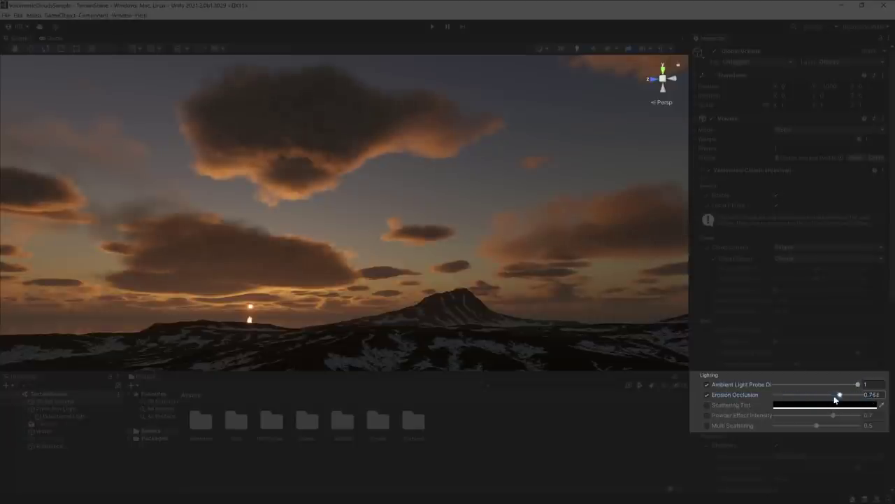
Give the clouds a warm peach scattering tint.
click(707, 405)
click(804, 404)
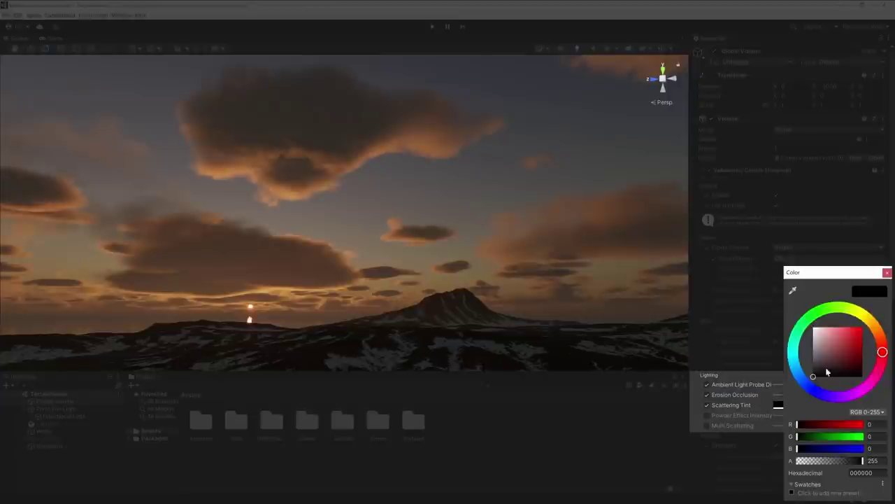
mouse_move(828, 364)
mouse_down()
mouse_move(835, 337)
mouse_move(883, 335)
mouse_up()
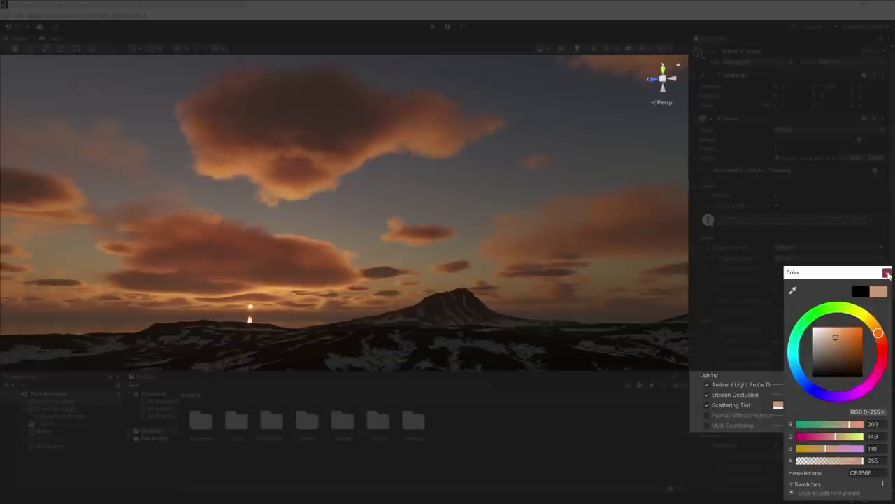
click(887, 274)
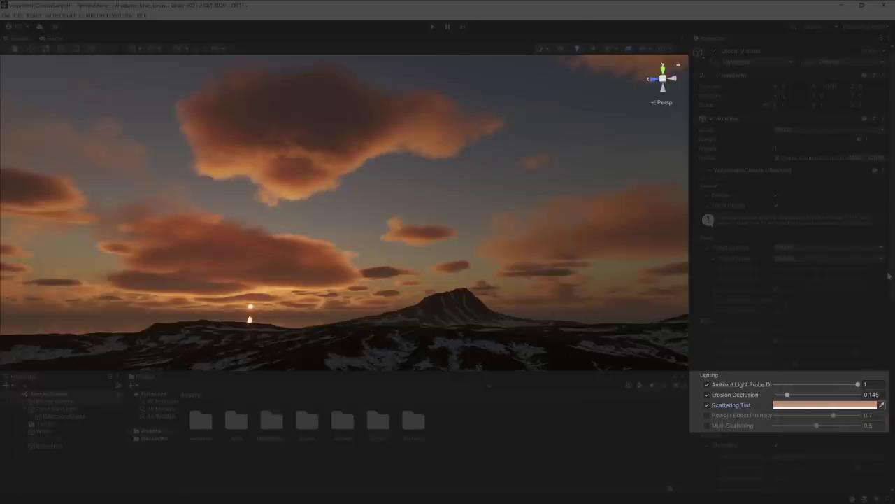
Set powder effect intensity to 0.74 and multi scattering to its maximum of 1.
click(707, 415)
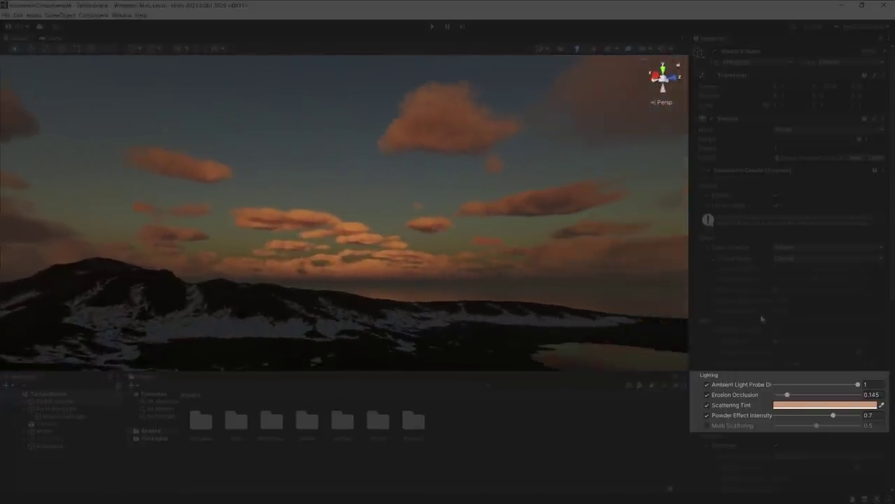
mouse_move(834, 414)
mouse_down()
mouse_move(802, 416)
mouse_move(837, 415)
mouse_up()
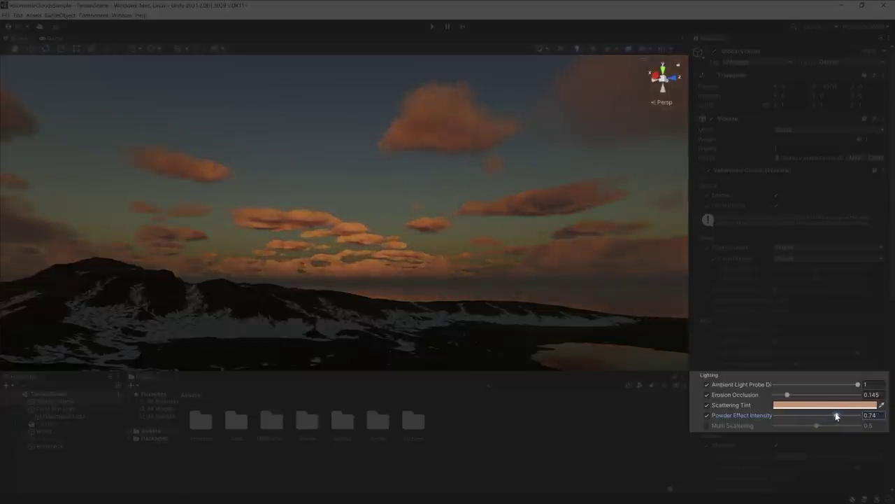
click(707, 426)
mouse_move(378, 319)
right_down()
mouse_move(681, 329)
mouse_move(12, 326)
right_up()
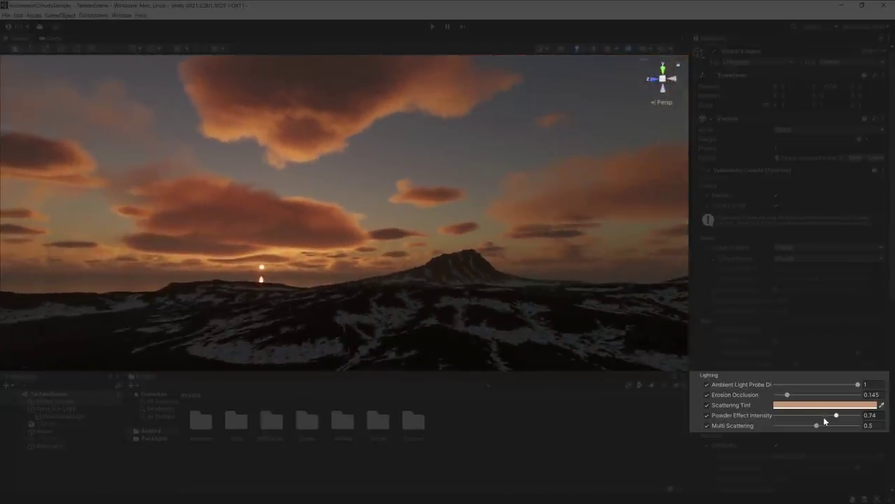
drag(817, 425, 766, 429)
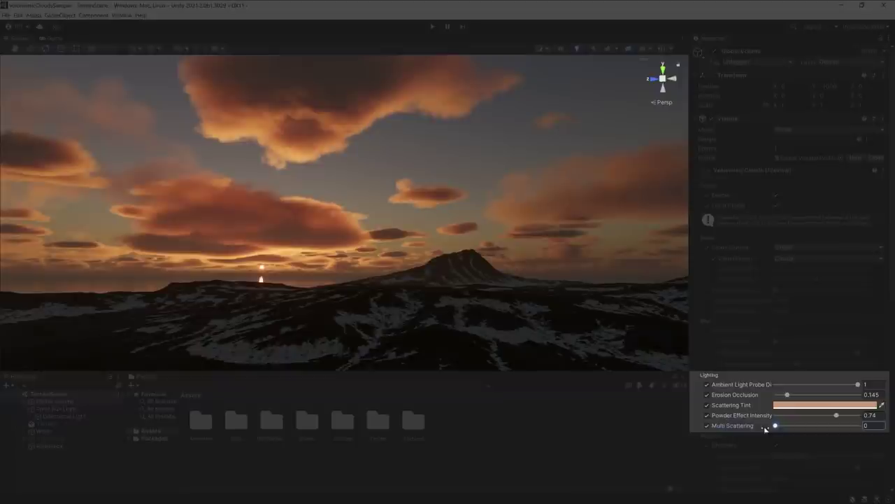
drag(765, 429, 868, 434)
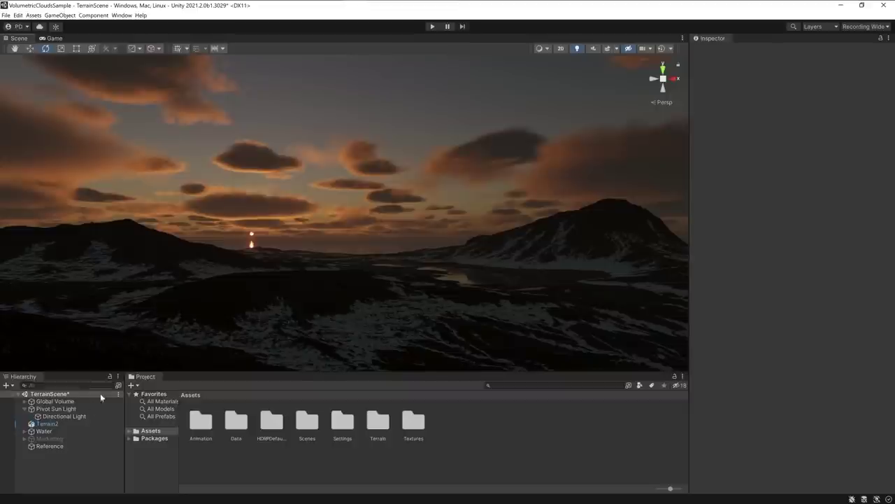
Rotate the directional light upward to raise the sun into daylight.
click(64, 416)
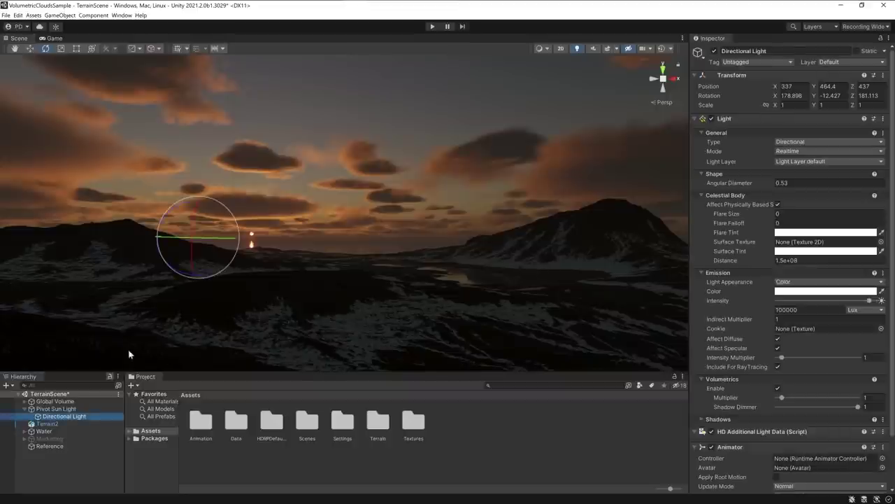
drag(191, 224, 142, 329)
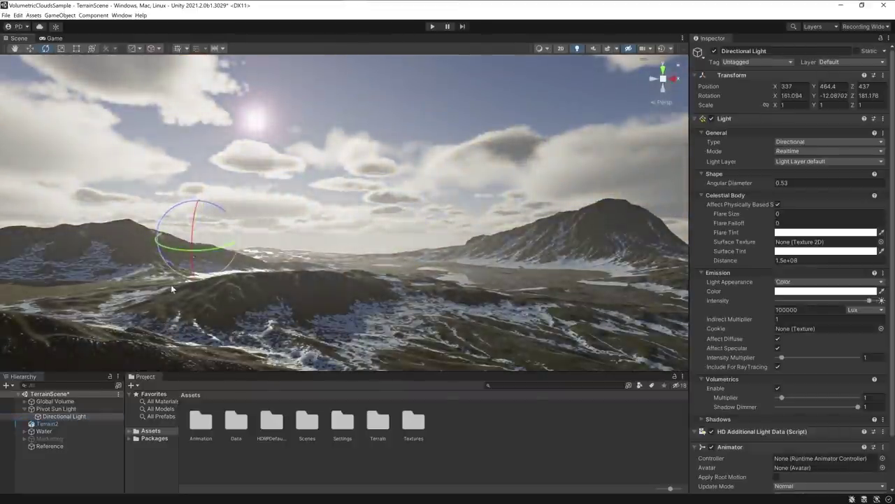
click(63, 401)
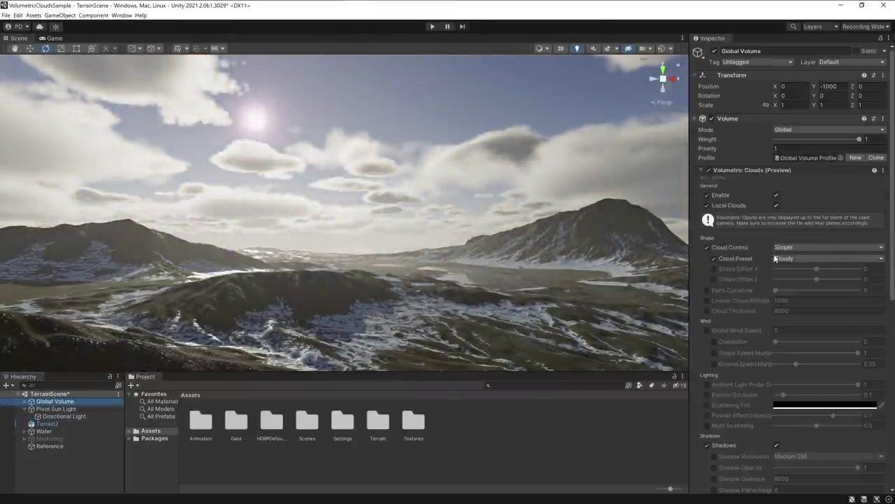
Switch the cloud preset to Custom and set the density multiplier to 0.25.
click(778, 259)
click(788, 303)
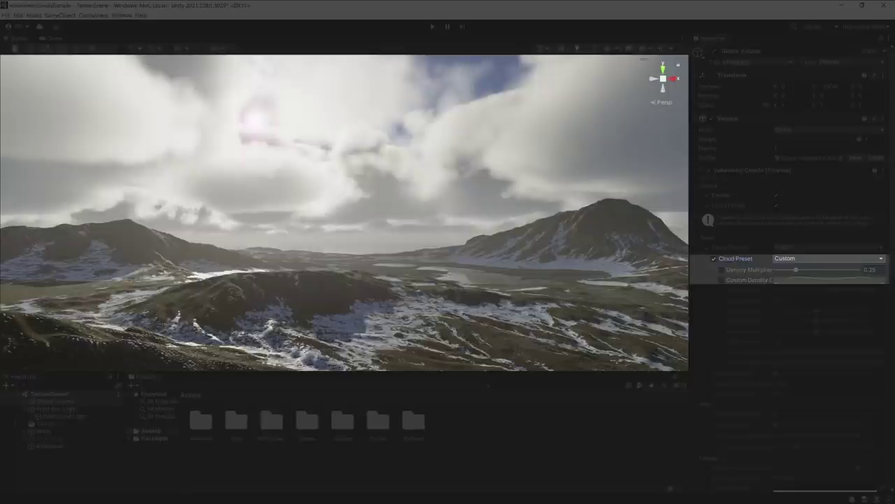
click(722, 269)
mouse_move(796, 273)
mouse_down()
mouse_move(776, 271)
mouse_move(868, 275)
mouse_move(796, 274)
mouse_up()
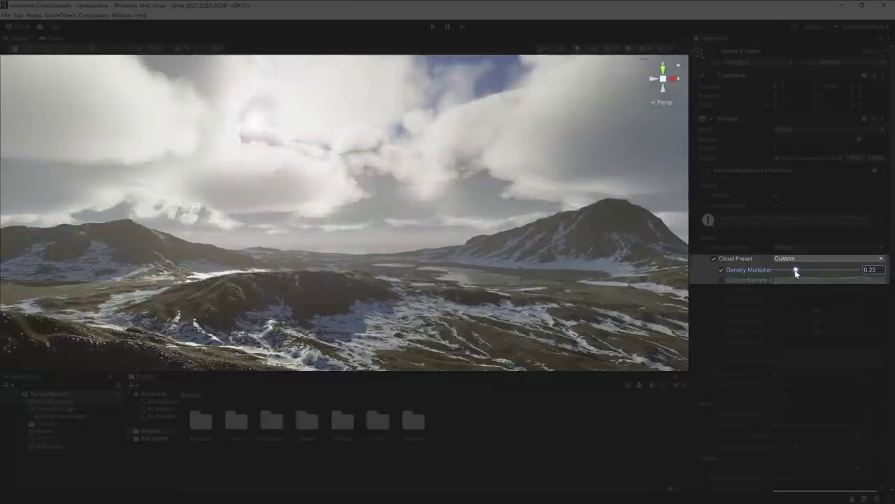
Enable the custom density curve and lower its three top keys to thin the clouds.
click(722, 281)
click(804, 281)
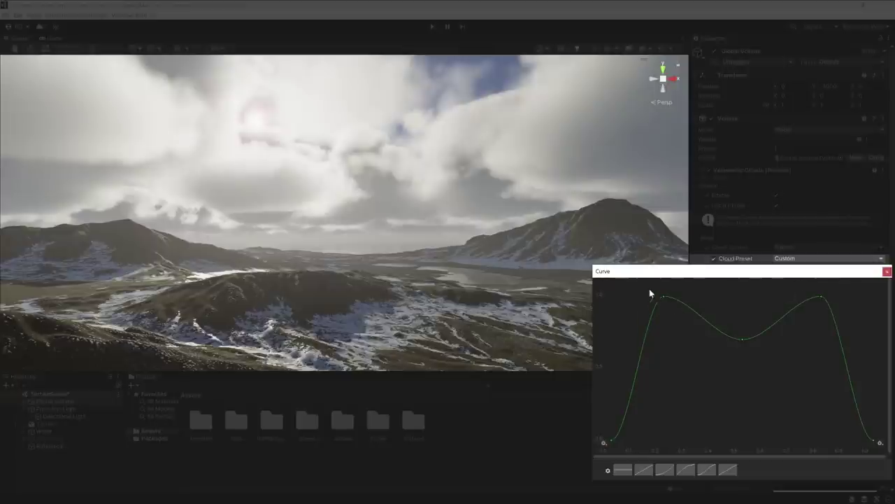
drag(648, 288, 843, 345)
drag(740, 315, 744, 406)
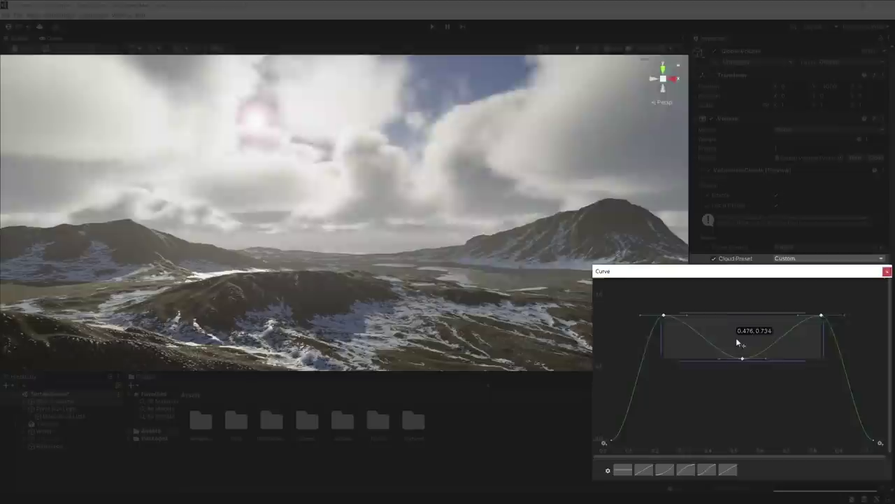
click(773, 359)
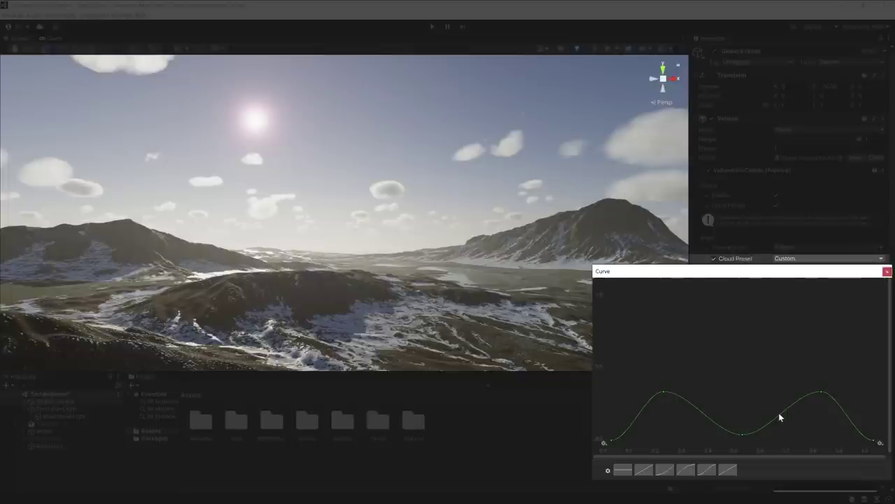
Add two raised keys as peaks and lift the valley key between them into a plateau.
double_click(779, 413)
drag(778, 413, 772, 315)
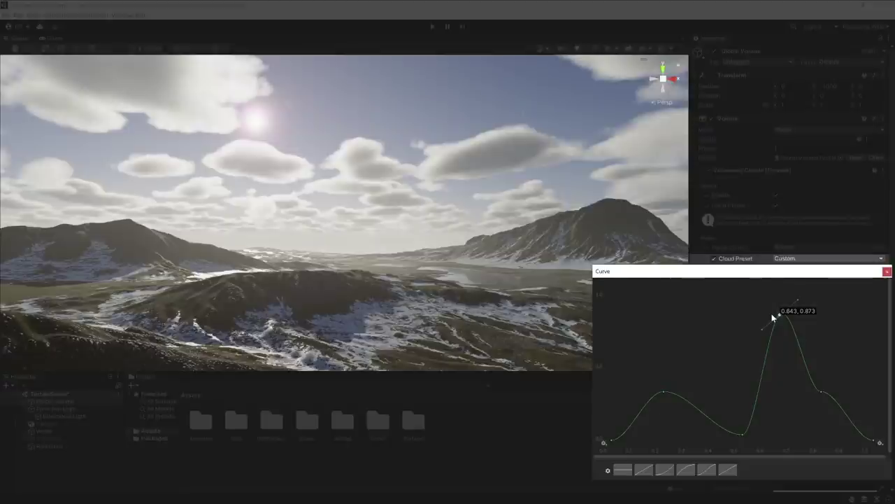
double_click(685, 401)
drag(685, 401, 687, 319)
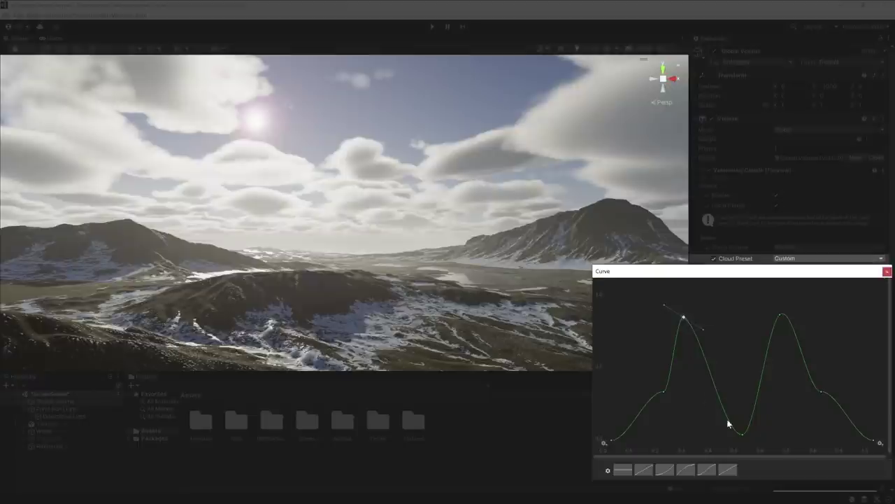
click(743, 435)
drag(742, 436, 742, 303)
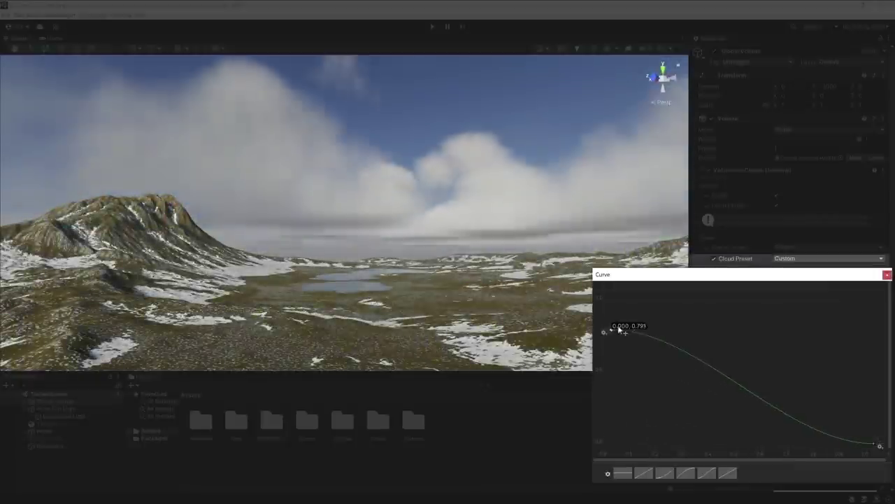
drag(618, 330, 621, 320)
Add three more keys, pulling one near zero, raising one into a hump, lowering one on the left slope.
double_click(760, 397)
drag(760, 398, 648, 438)
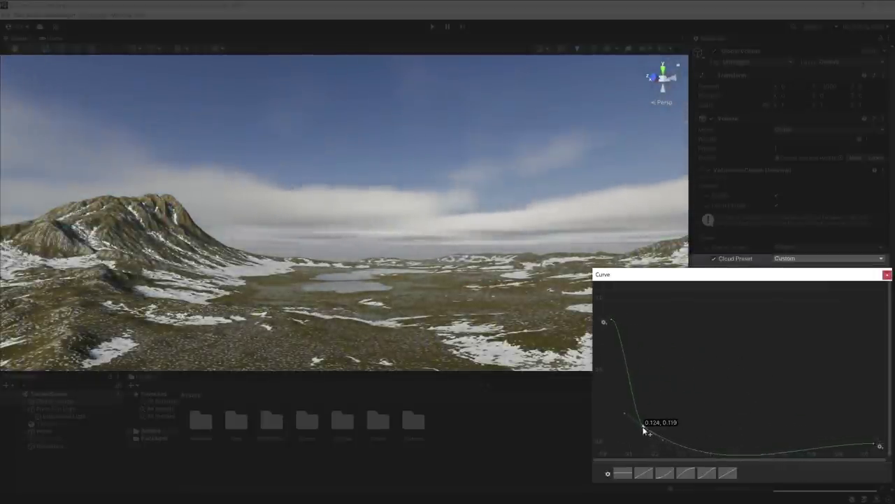
double_click(686, 444)
mouse_move(686, 444)
mouse_down()
mouse_move(766, 384)
mouse_move(796, 316)
mouse_up()
double_click(751, 370)
drag(757, 382, 781, 419)
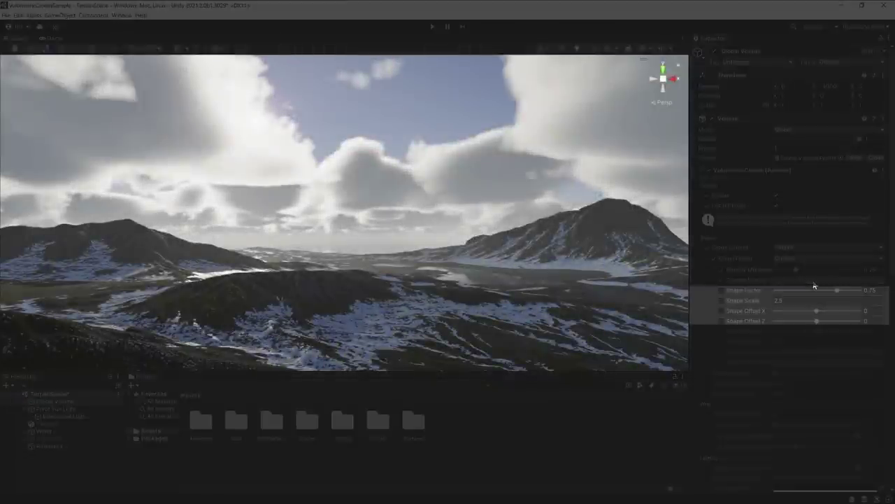
Set cloud Shape Factor to 0.727 and Shape Scale to about 2.26.
click(721, 290)
mouse_move(838, 290)
mouse_down()
mouse_move(824, 293)
mouse_move(843, 294)
mouse_move(835, 292)
mouse_up()
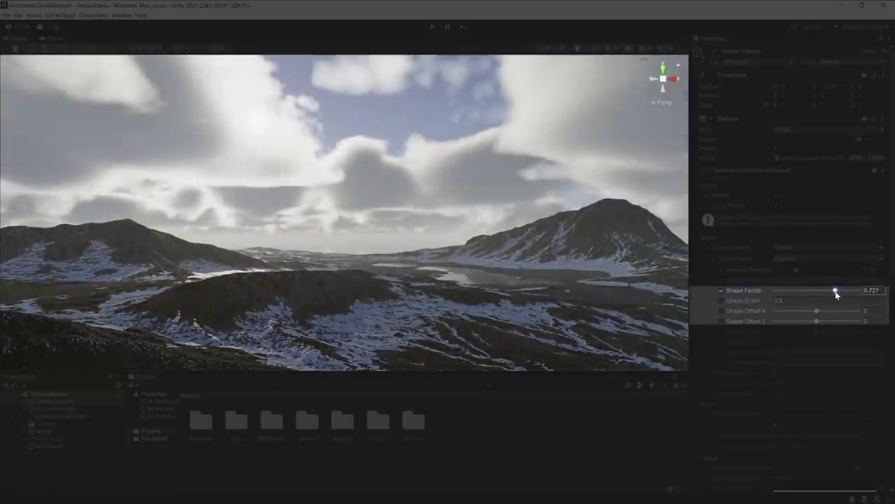
click(722, 300)
mouse_move(742, 300)
mouse_down()
mouse_move(808, 300)
mouse_move(748, 299)
mouse_up()
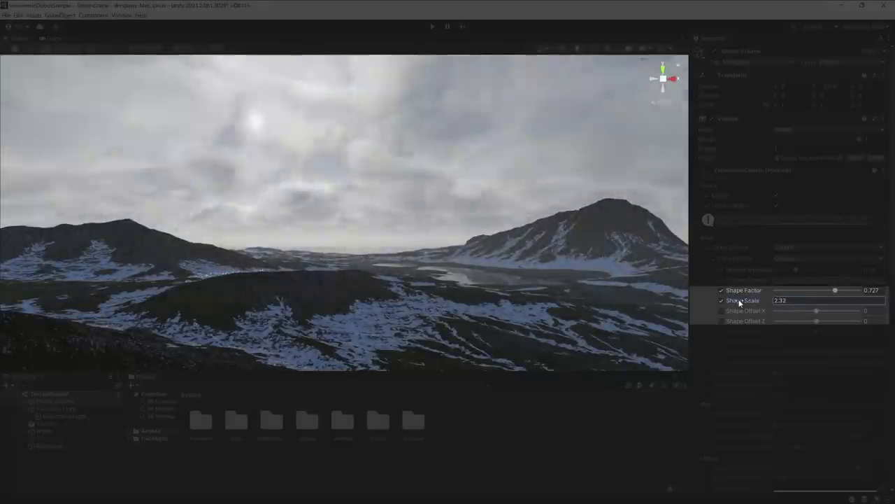
text(66)
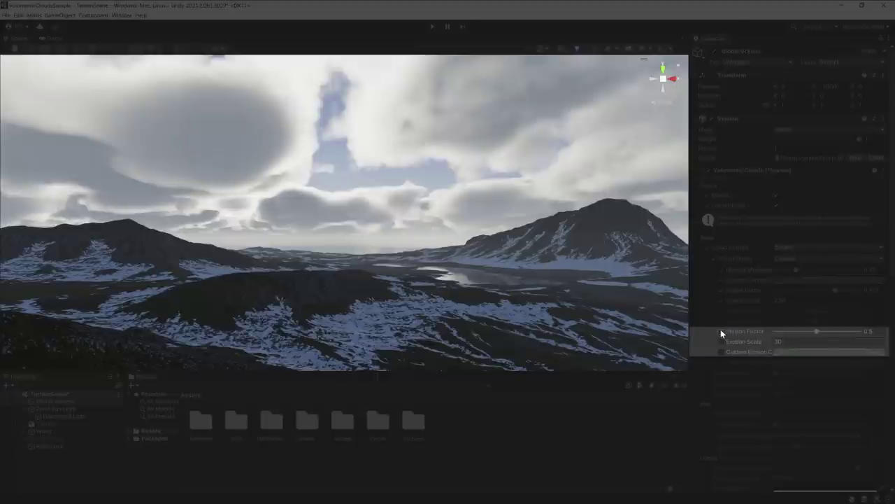
Enable Erosion Factor and settle it at about 0.72.
click(721, 331)
drag(817, 331, 752, 336)
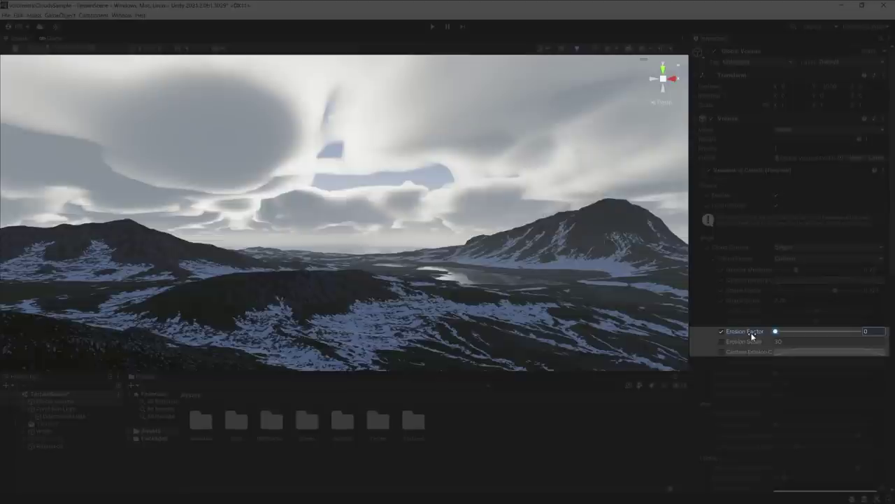
mouse_move(775, 332)
mouse_down()
mouse_move(847, 335)
mouse_move(837, 339)
mouse_up()
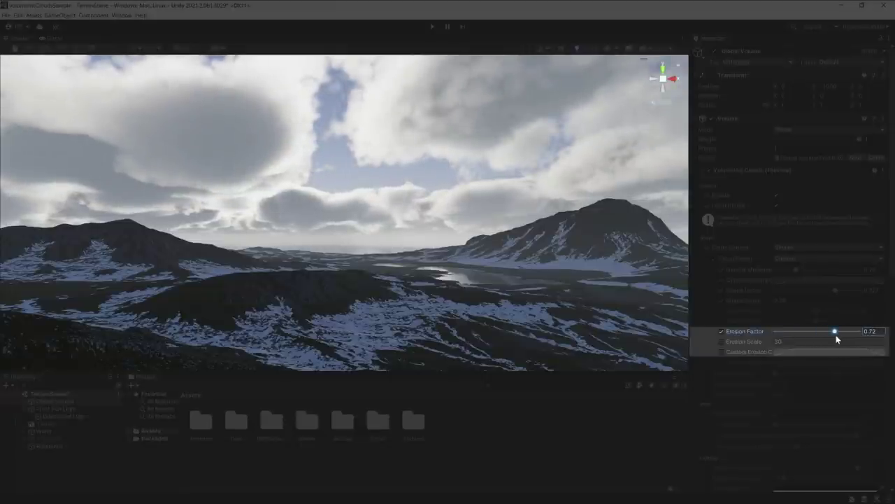
Enable Erosion Scale, enter 35.7, then drag it to 28.7.
click(736, 343)
text(1.2)
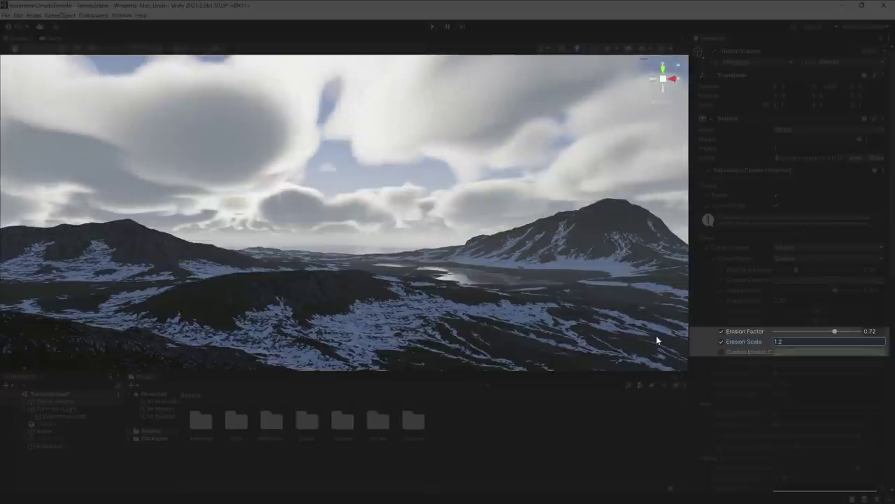
key(BackSpace)
key(BackSpace)
key(BackSpace)
text(35.7)
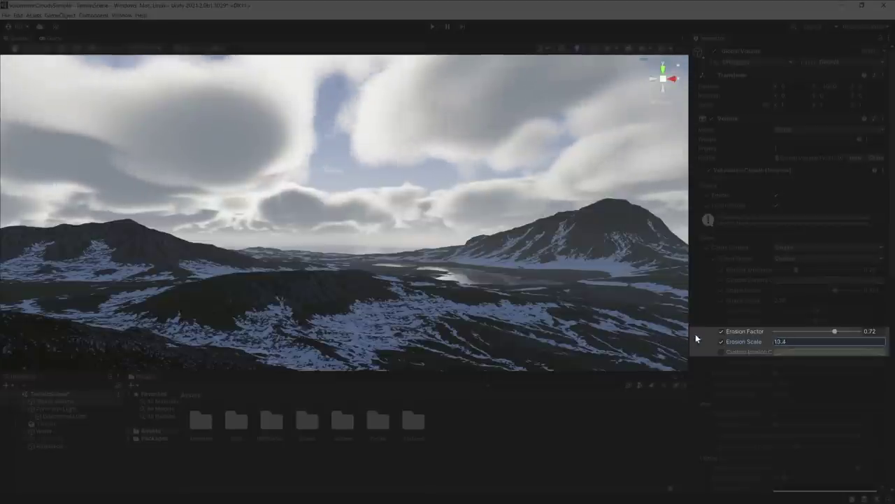
drag(758, 341, 784, 340)
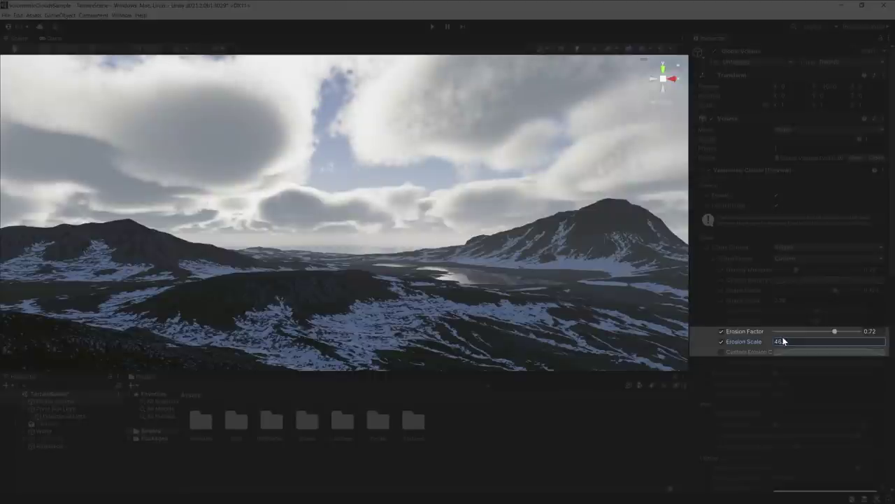
drag(783, 341, 735, 341)
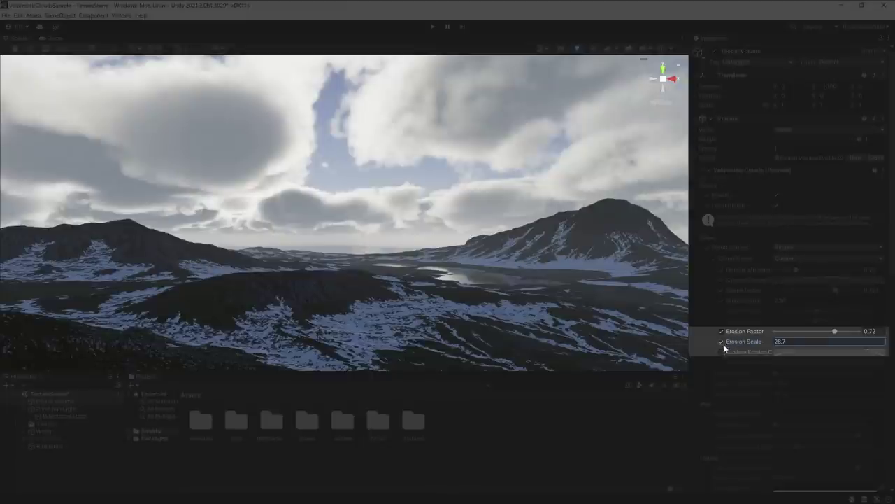
Lower the flat-top keys of the custom erosion curve.
click(794, 352)
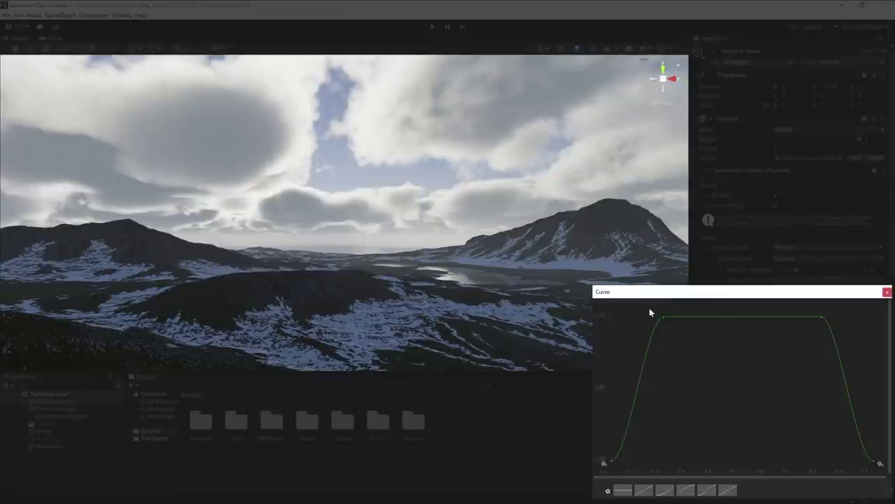
drag(643, 309, 833, 334)
mouse_move(758, 316)
mouse_down()
mouse_move(777, 446)
mouse_move(767, 315)
mouse_up()
click(887, 291)
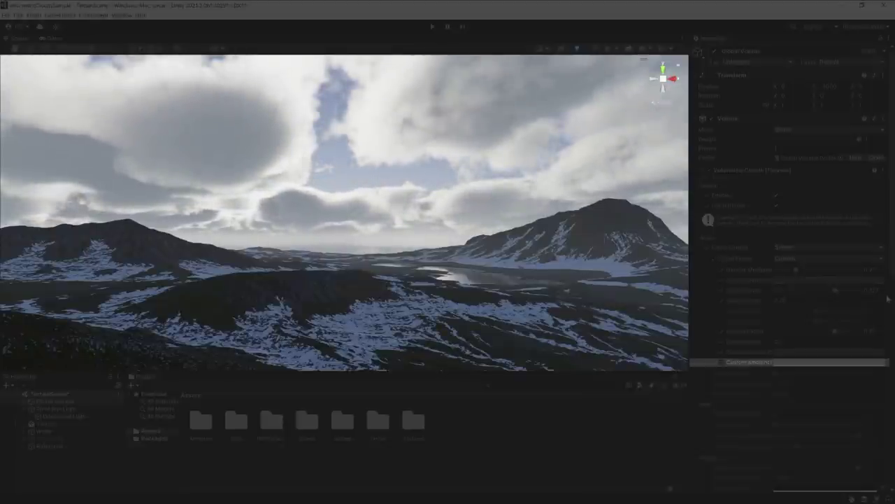
Adjust another cloud curve key, set Cloud Control to Manual, and open the Volumetric Clouds docs.
click(808, 365)
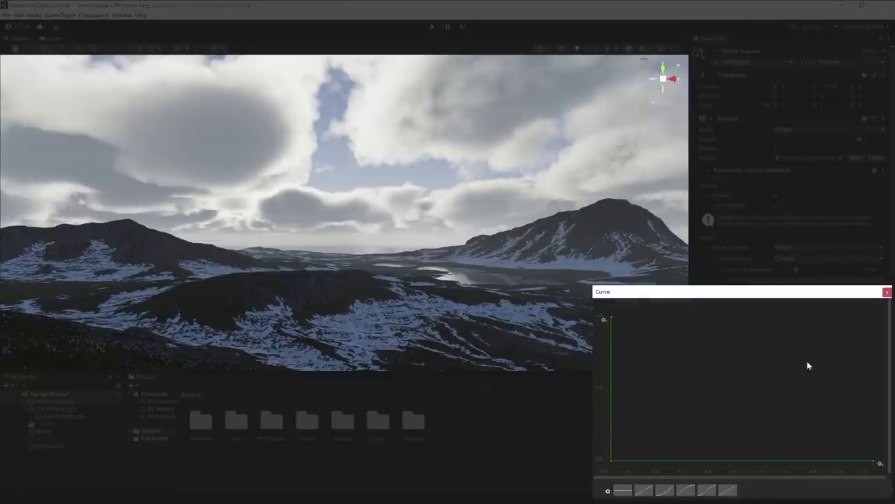
mouse_move(612, 460)
mouse_down()
mouse_move(859, 319)
mouse_move(666, 441)
mouse_up()
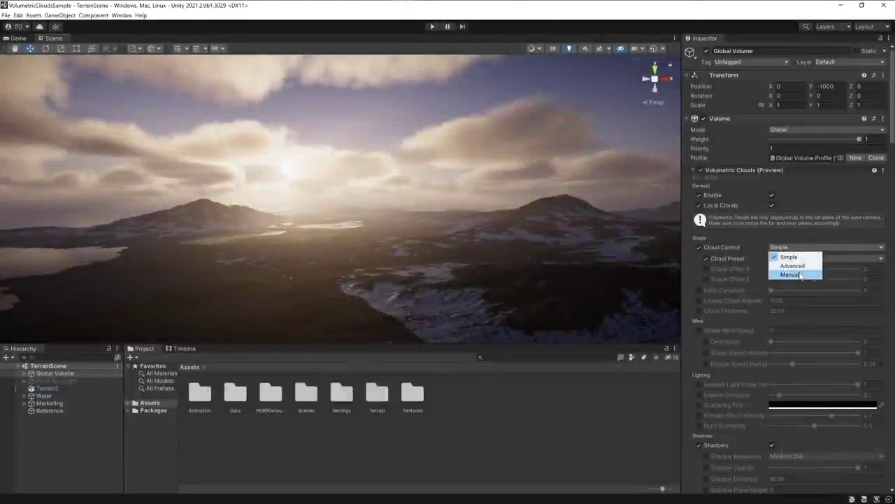
click(797, 274)
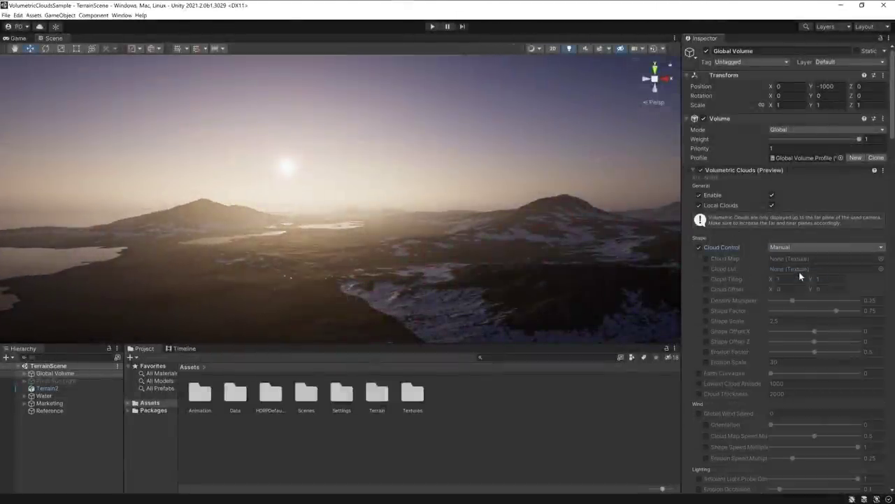
click(875, 172)
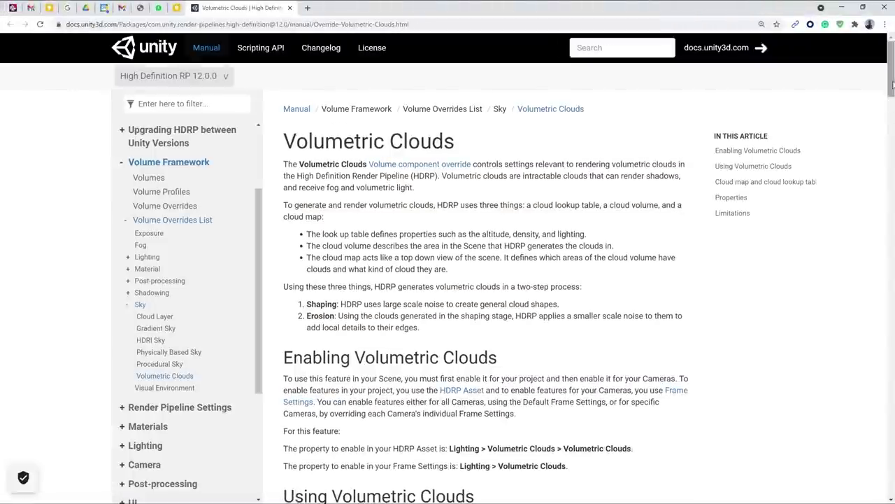
Scroll the Volumetric Clouds page to the 'Cloud map and cloud lookup table' section.
drag(892, 95, 883, 446)
click(779, 184)
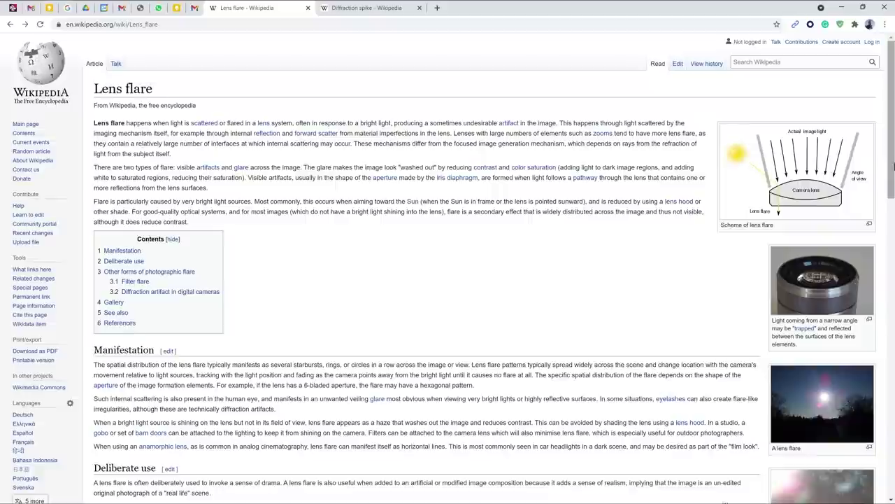
Scroll to the Lens flare article's gallery and step through its example images.
scroll(894, 188, down, 1)
drag(894, 189, 893, 371)
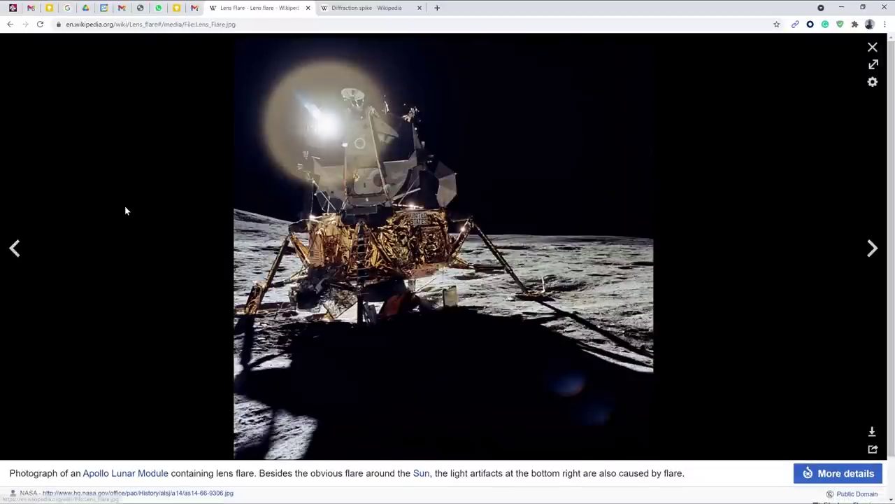
key(Escape)
click(284, 206)
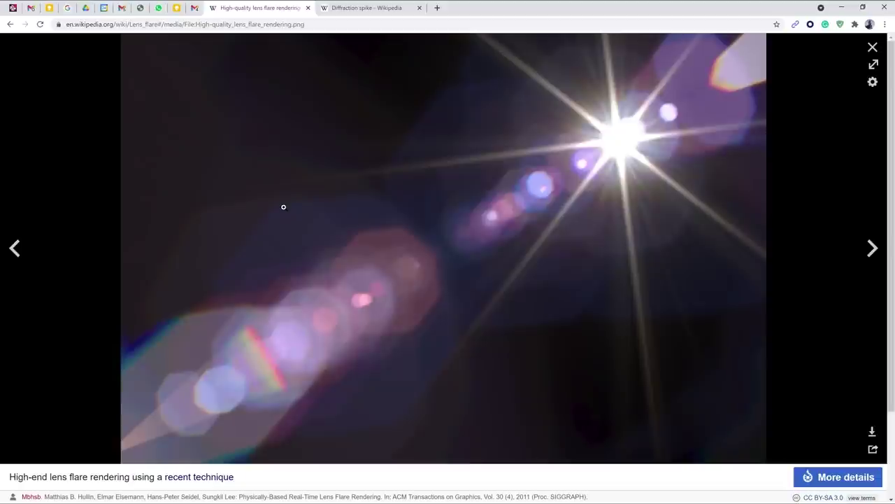
key(Escape)
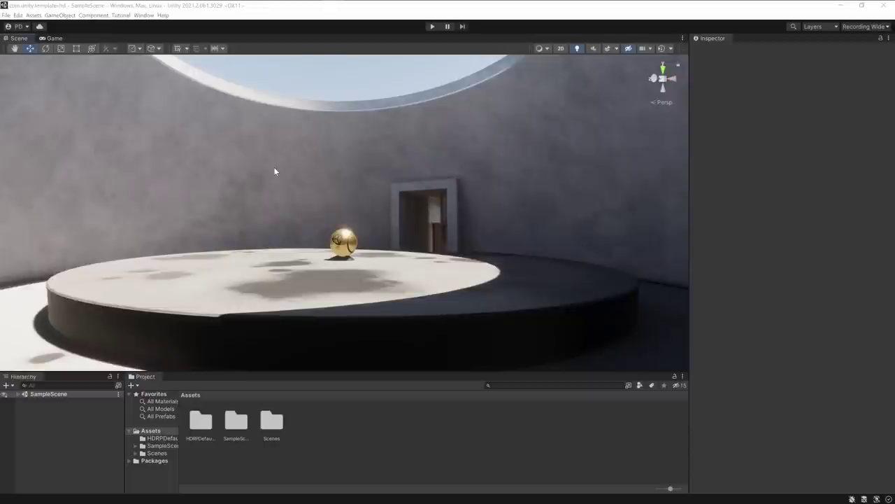
Import the Lens Flare samples from the High Definition RP package.
click(142, 15)
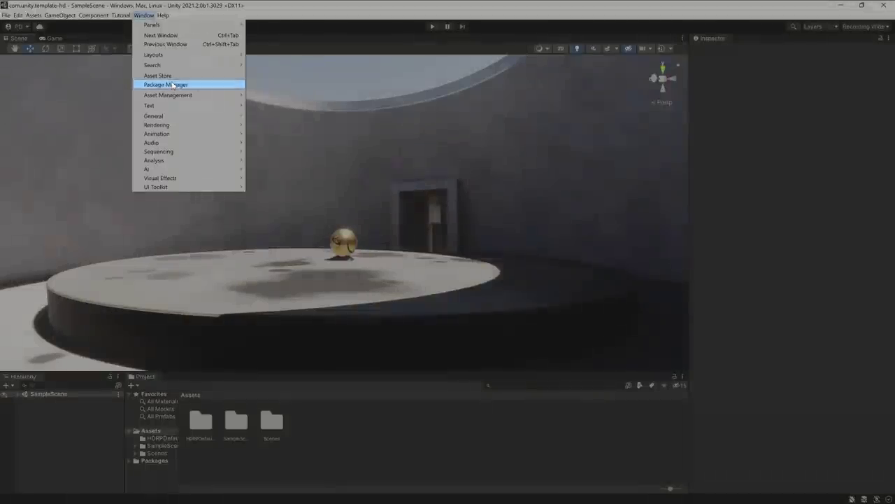
click(171, 84)
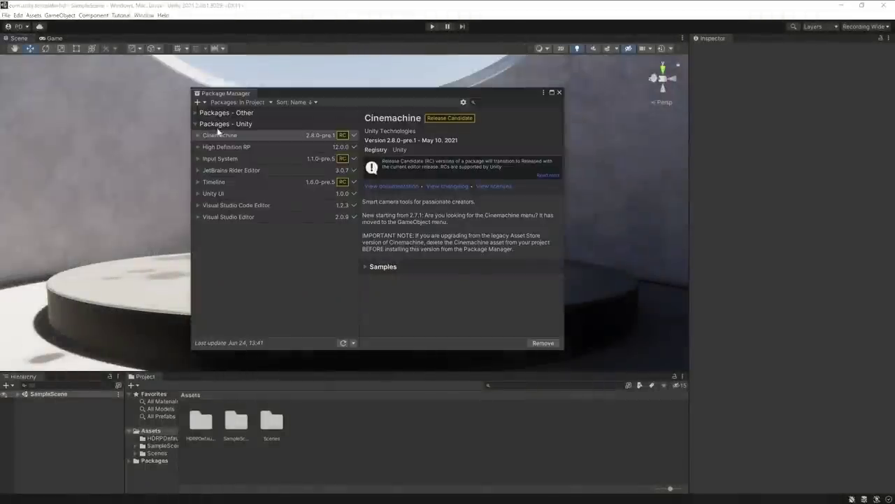
click(233, 147)
click(382, 224)
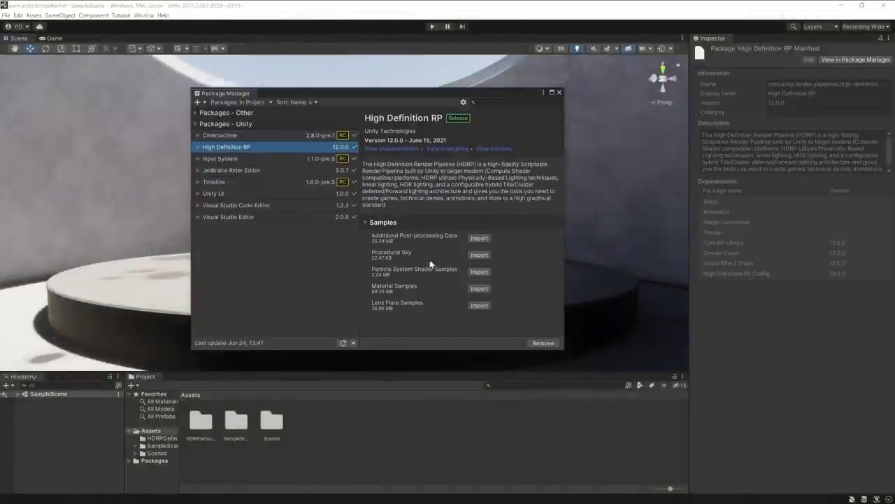
click(479, 306)
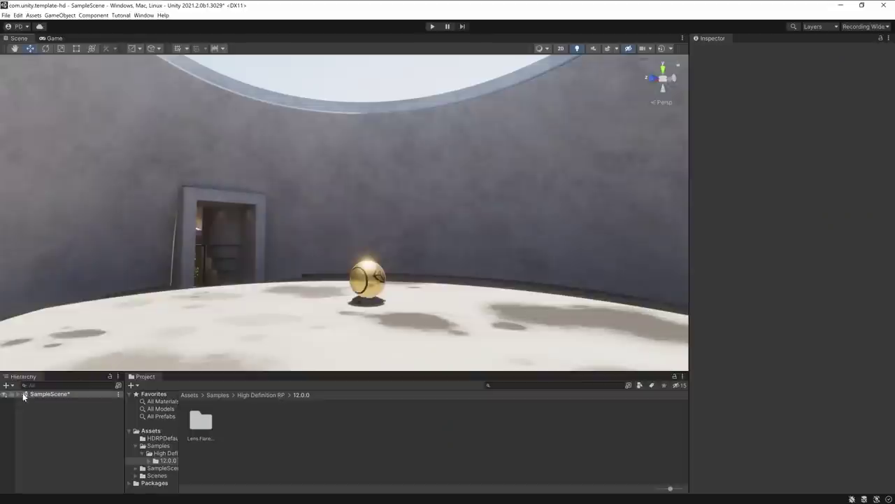
Add a Lens Flare (SRP) component to the Directional Light Sun.
click(21, 396)
click(21, 396)
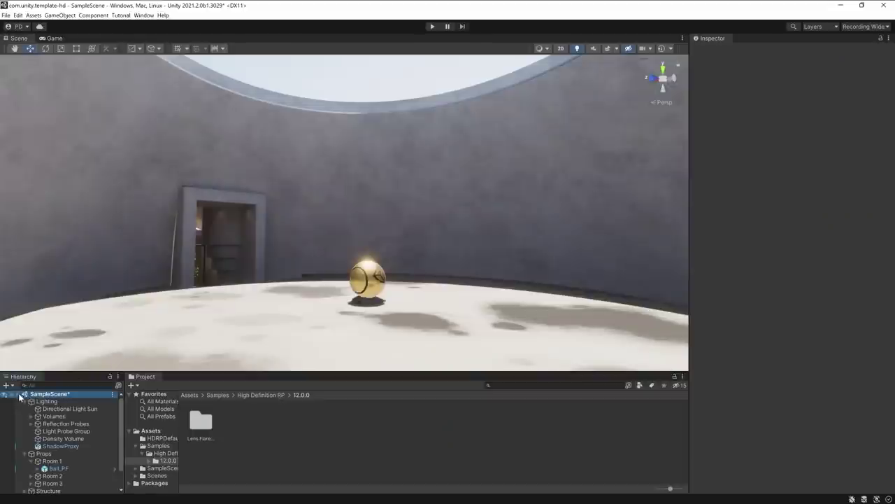
click(54, 409)
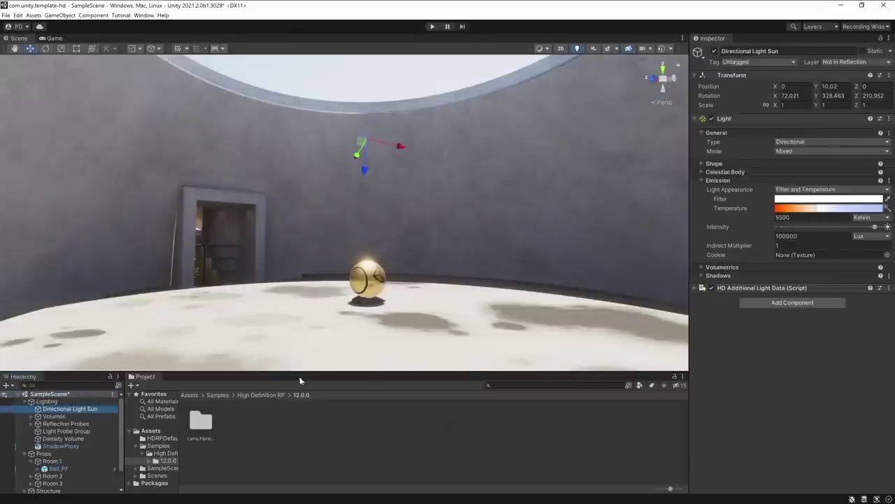
click(798, 303)
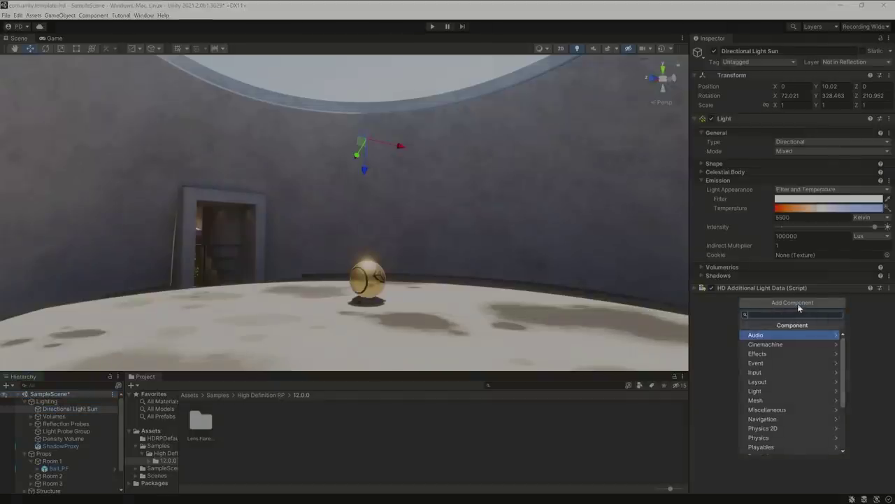
text(lens)
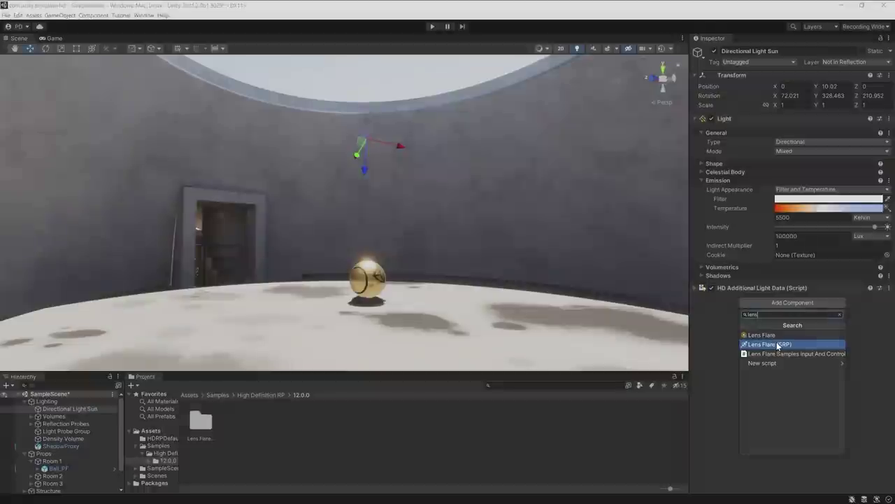
click(777, 344)
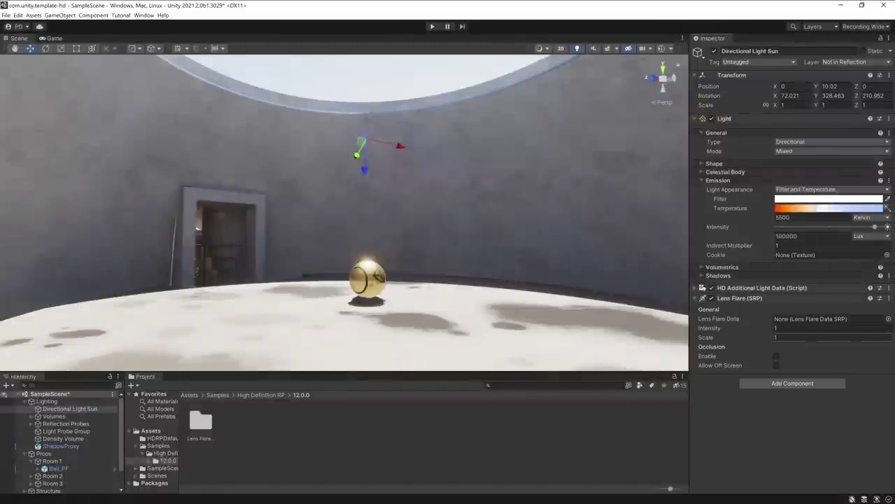
Preview the flare presets from 50mm through Shapes, keeping Polycount as the sun's flare.
click(889, 318)
double_click(710, 375)
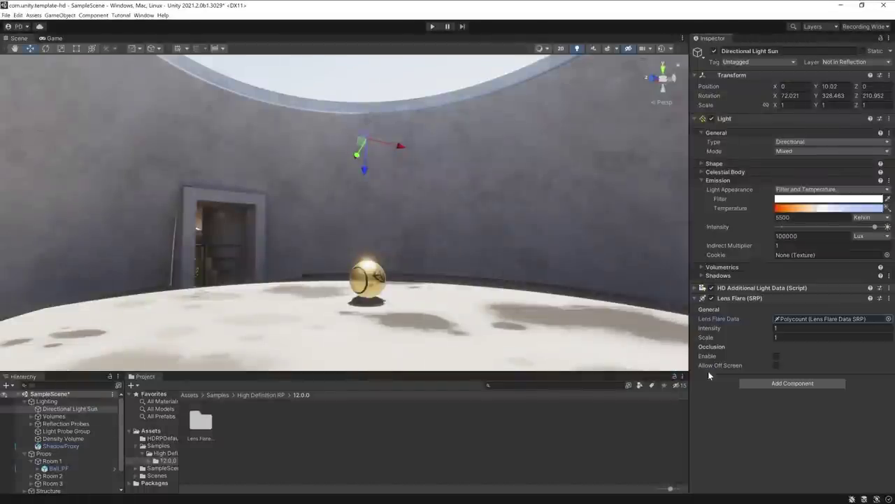
right_drag(376, 209, 372, 136)
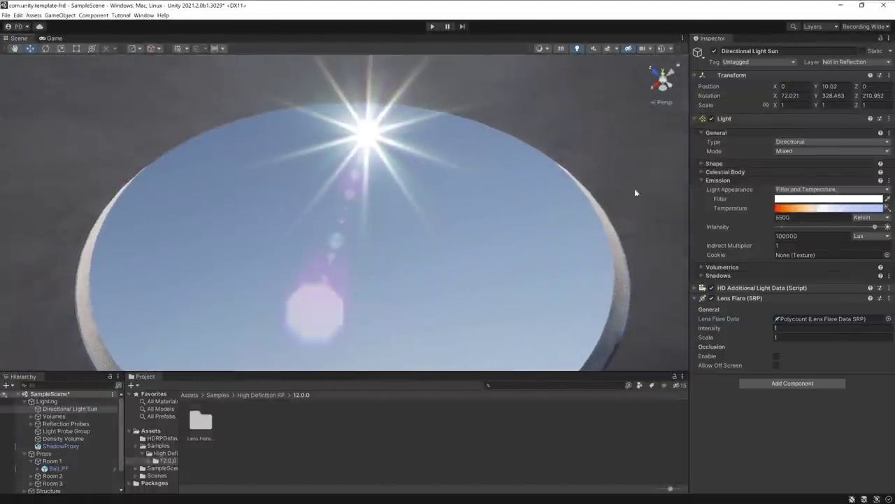
click(888, 318)
click(700, 261)
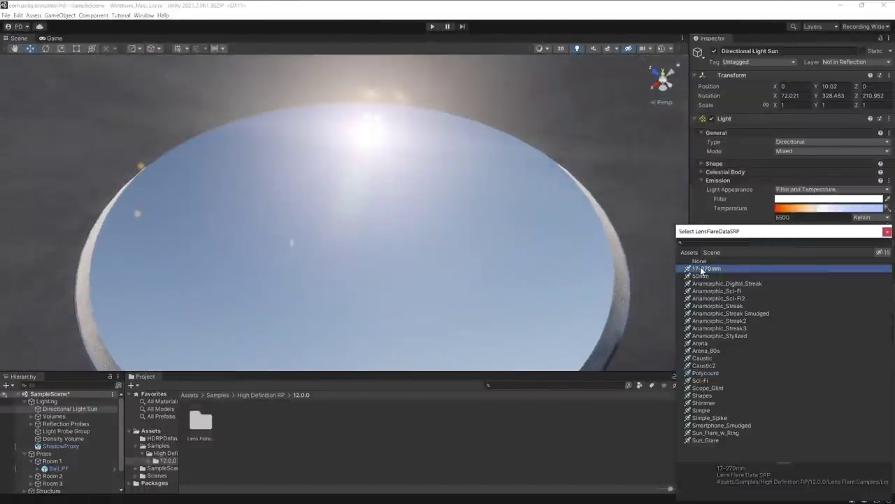
key(Down)
key(Down)
key(Down)
key(Down)
key(Down)
key(Down)
key(Down)
key(Down)
key(Down)
key(Down)
key(Down)
key(Down)
key(Down)
key(Down)
key(Down)
key(Down)
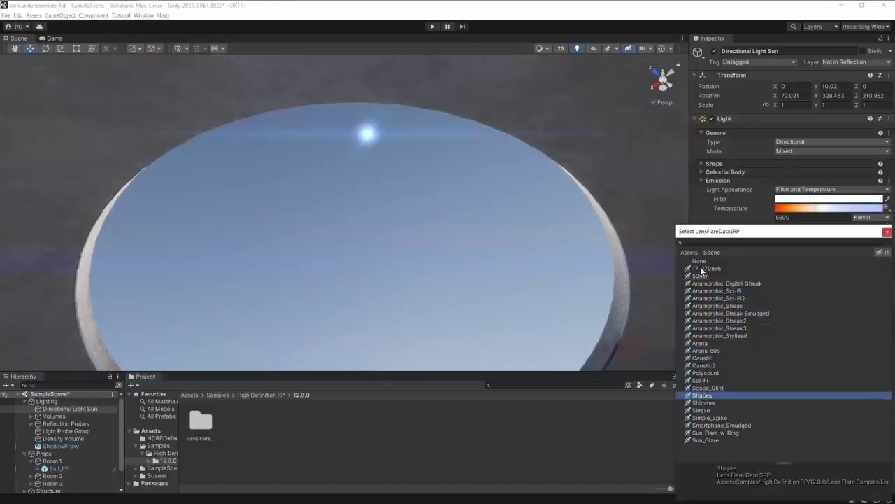
key(Down)
key(Down)
key(Down)
key(Down)
key(Down)
key(Down)
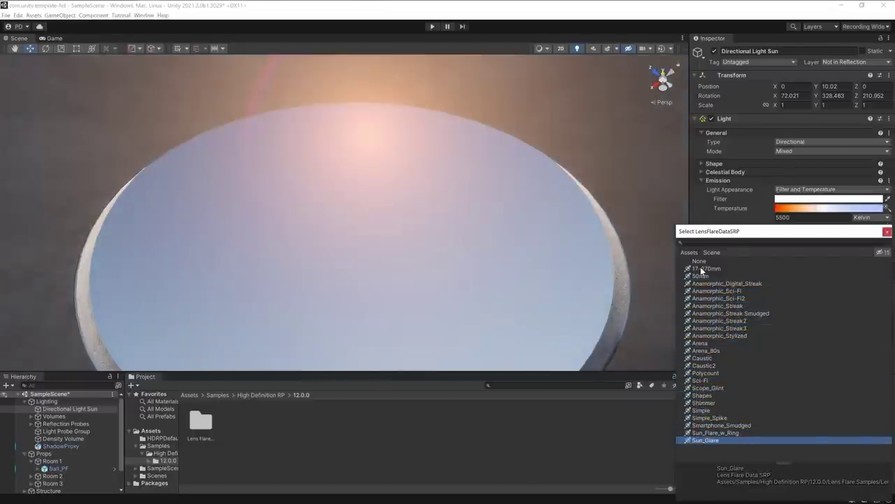
click(708, 372)
mouse_move(516, 224)
right_down()
mouse_move(474, 260)
mouse_move(494, 296)
mouse_move(529, 249)
mouse_move(530, 200)
mouse_move(492, 208)
mouse_move(486, 229)
right_up()
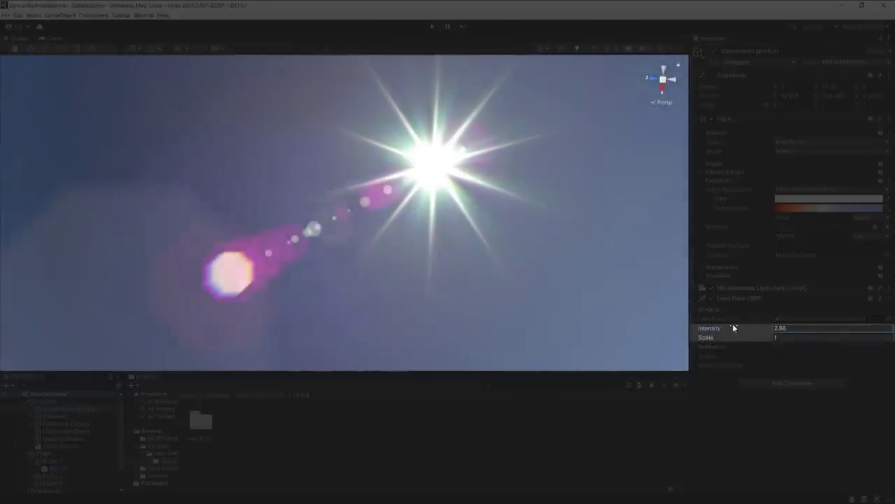
Return the sun's lens flare intensity to 1 and check the flare through the ceiling opening.
drag(734, 326, 697, 328)
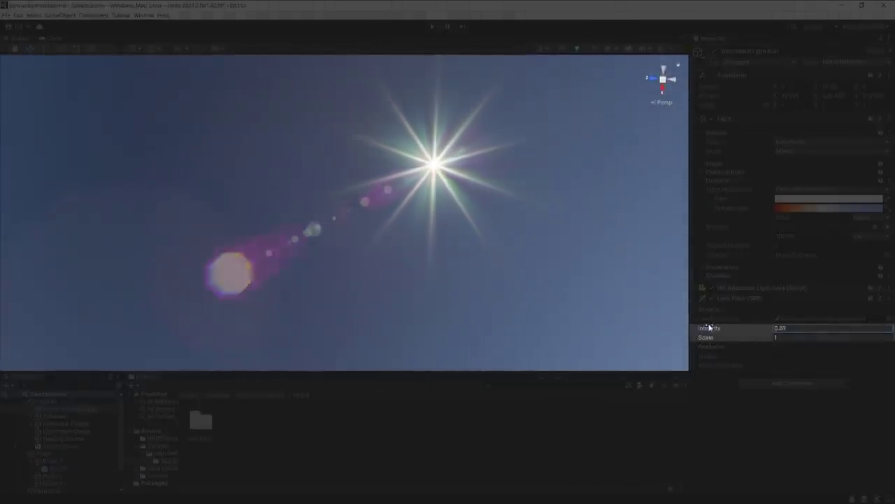
text(1)
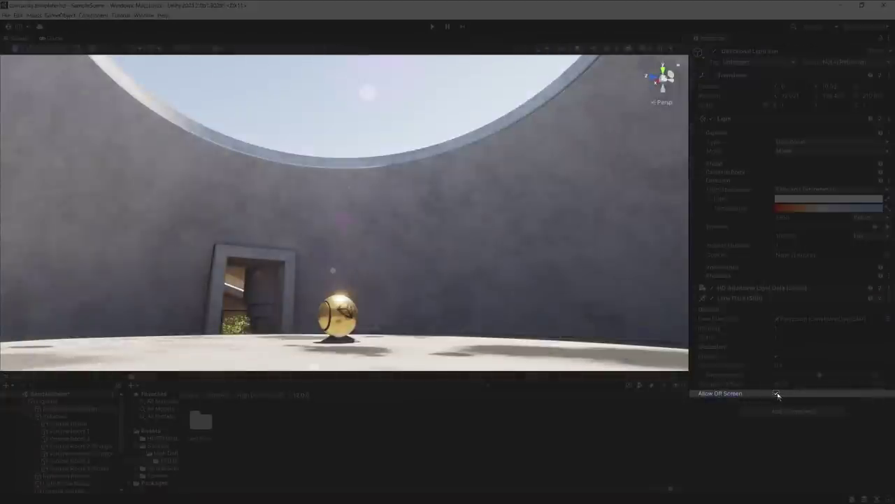
mouse_move(415, 247)
right_down()
mouse_move(470, 212)
mouse_move(479, 147)
mouse_move(426, 212)
mouse_move(418, 248)
mouse_move(424, 305)
mouse_move(452, 312)
mouse_move(470, 296)
mouse_move(484, 234)
mouse_move(480, 154)
mouse_move(468, 224)
mouse_move(468, 245)
mouse_move(485, 152)
mouse_move(407, 283)
right_up()
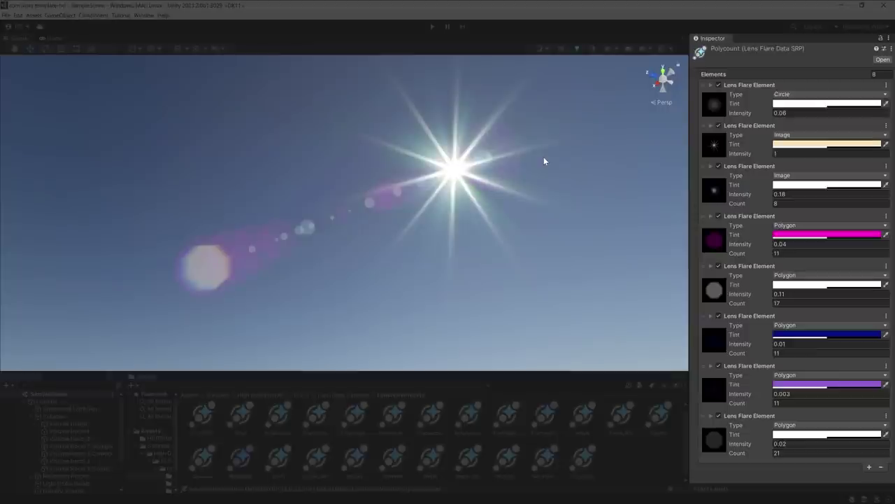
Toggle the Polycount star and magenta polygon elements and inspect the star's Type options.
click(718, 126)
click(719, 217)
click(817, 135)
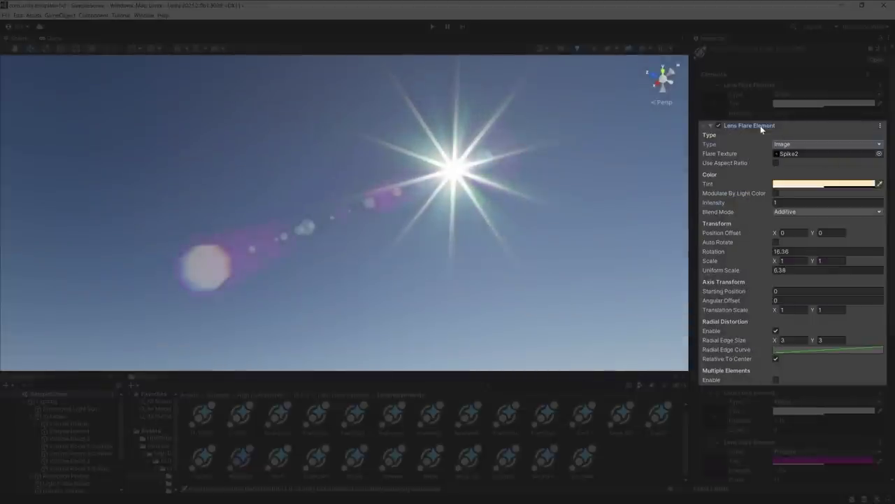
Give the star element a sharp spike texture, a peach tint, and Modulate By Light Color.
click(880, 154)
click(700, 267)
click(702, 283)
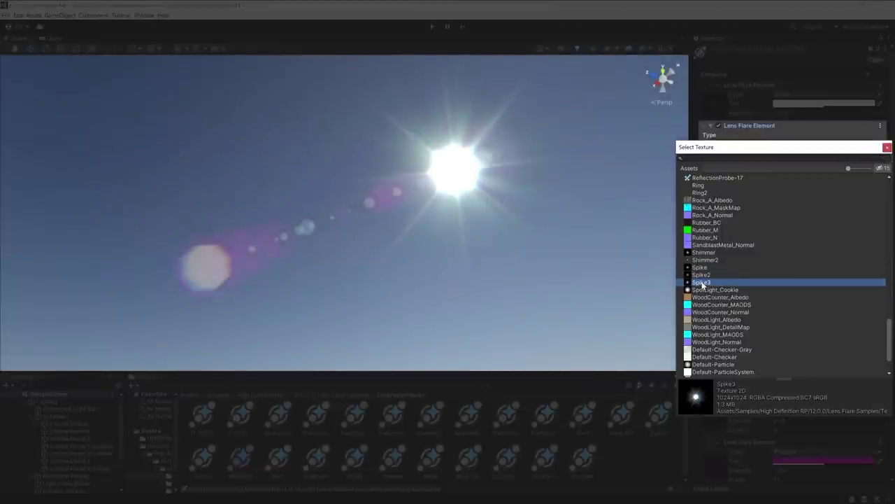
double_click(701, 276)
click(826, 183)
mouse_move(839, 252)
mouse_down()
mouse_move(878, 244)
mouse_move(880, 256)
mouse_up()
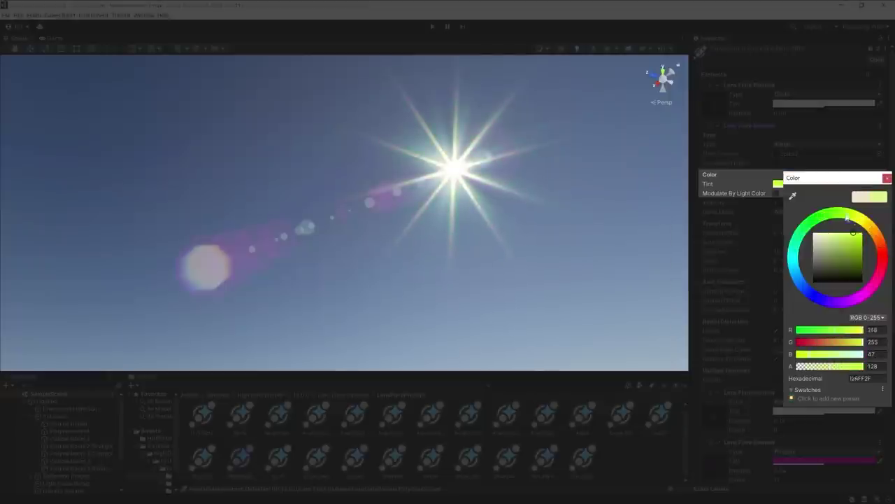
click(887, 179)
click(776, 193)
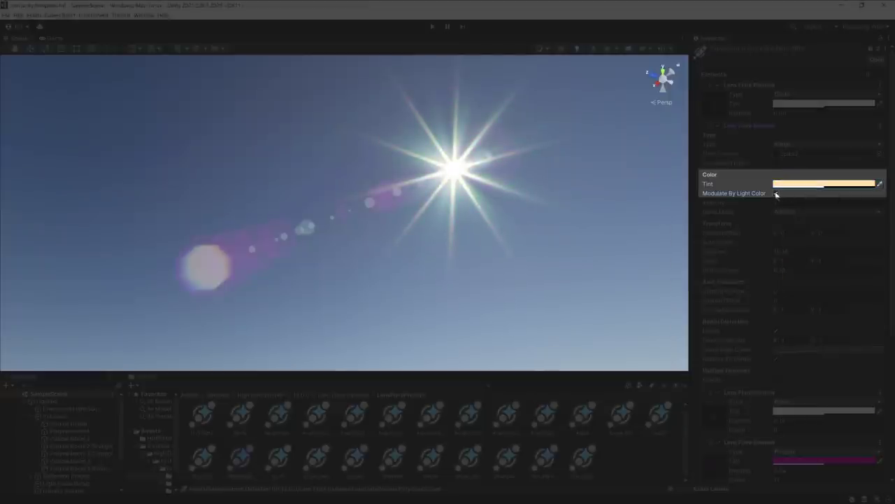
Sweep the Directional Light Sun's filter colour so the flare tint follows.
click(71, 408)
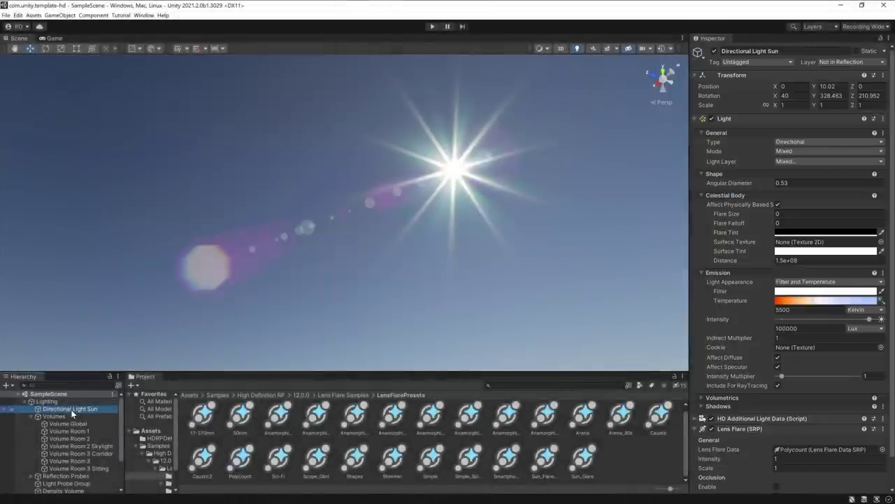
click(799, 291)
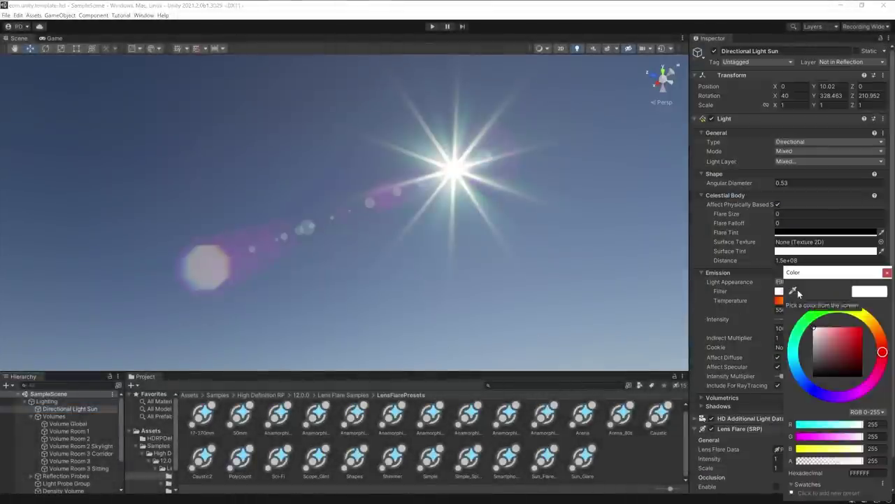
click(819, 313)
click(851, 328)
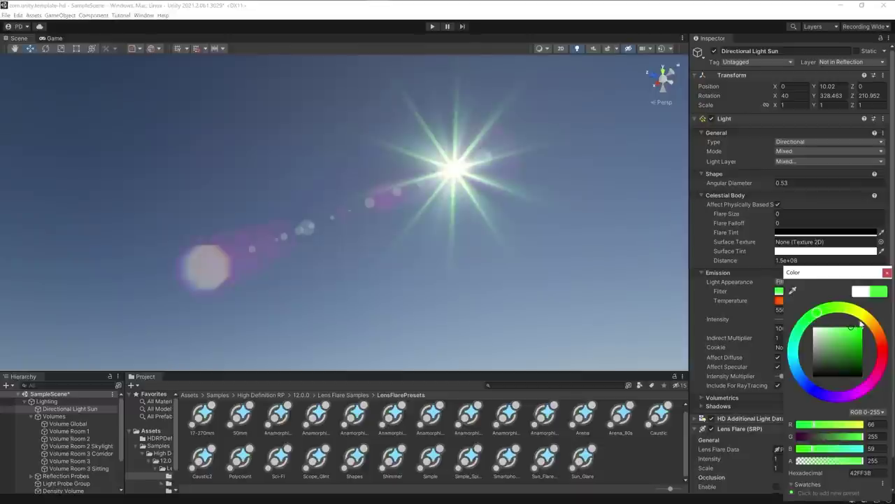
mouse_move(875, 326)
mouse_down()
mouse_move(881, 338)
mouse_move(855, 315)
mouse_up()
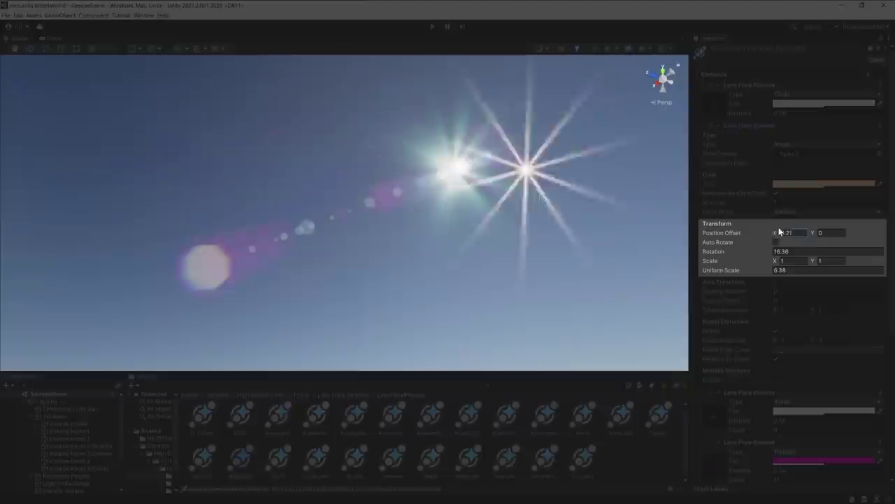
Recentre the star element, rotate it about 20, restore its scale, and set Starting Position 0.51.
mouse_move(778, 232)
mouse_down()
mouse_move(769, 224)
mouse_move(804, 235)
mouse_up()
drag(733, 252, 819, 261)
key(ctrl+z)
key(ctrl+z)
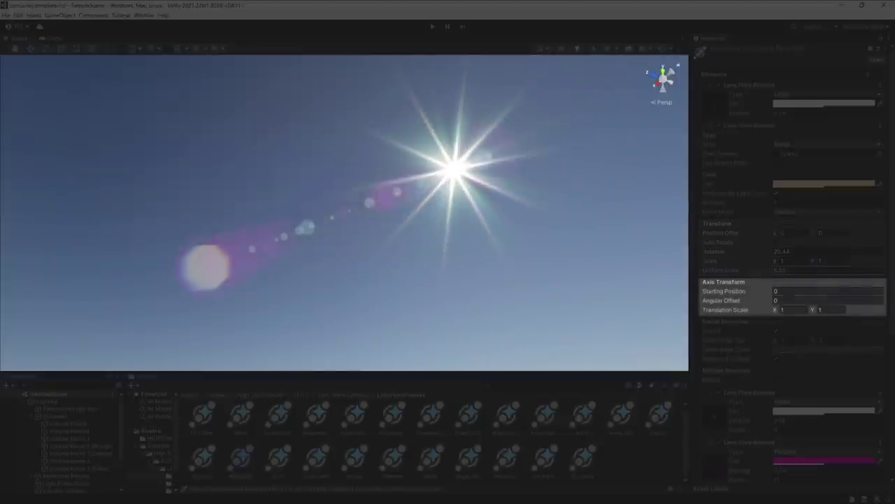
drag(722, 290, 728, 293)
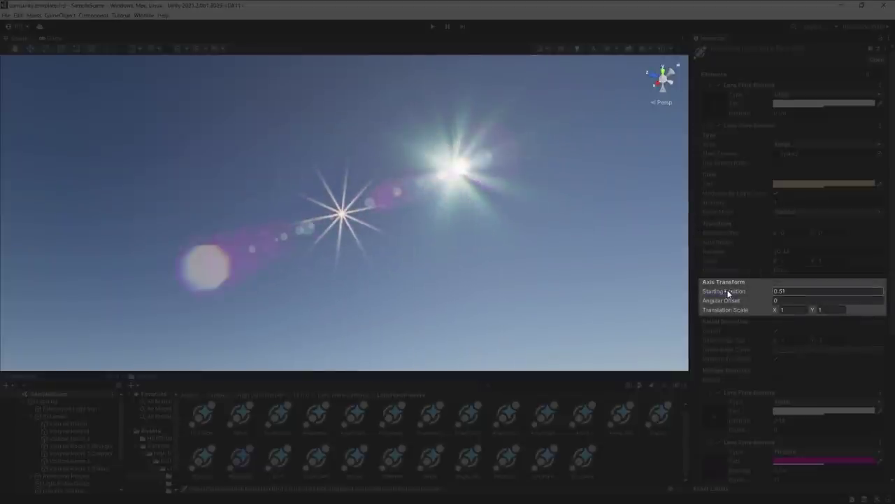
mouse_move(520, 240)
right_down()
mouse_move(563, 218)
mouse_move(536, 275)
mouse_move(670, 254)
mouse_move(556, 240)
right_up()
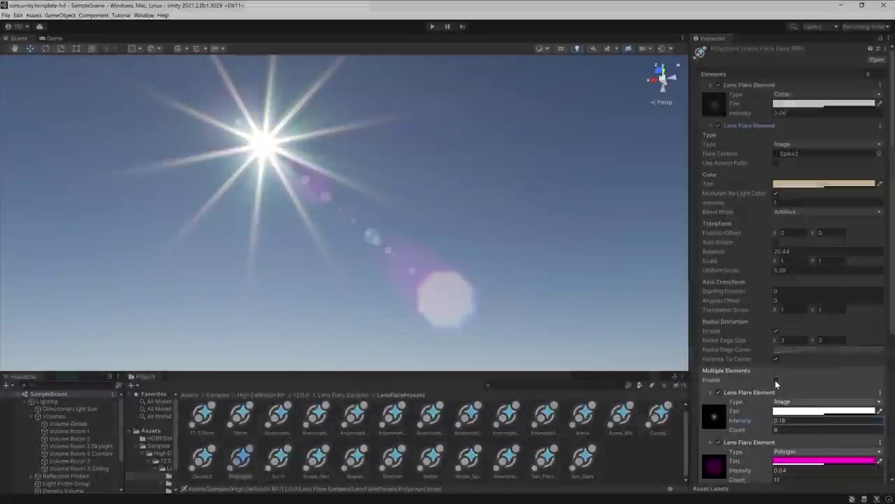
Repeat the star element as 4 copies distributed along a curve.
click(775, 379)
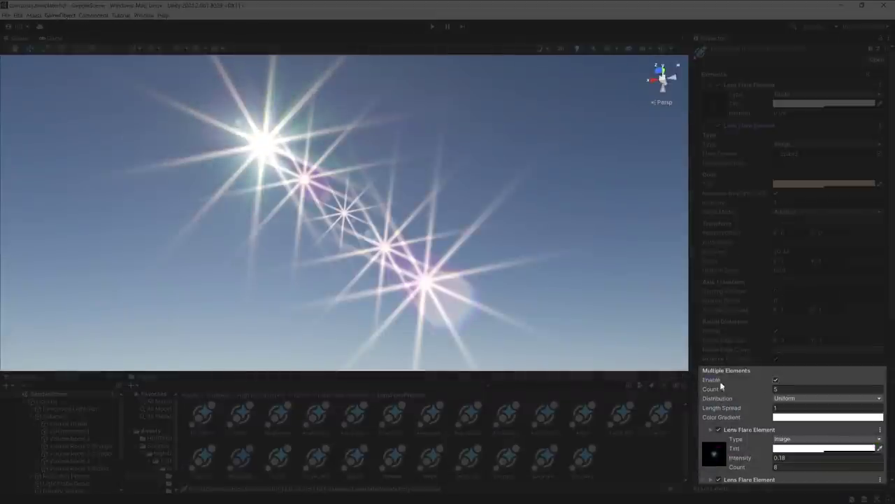
drag(712, 392, 730, 405)
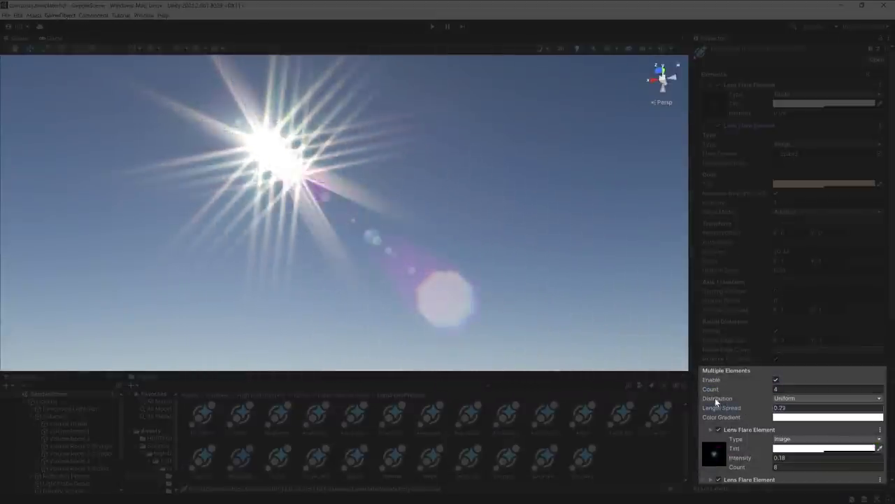
click(797, 398)
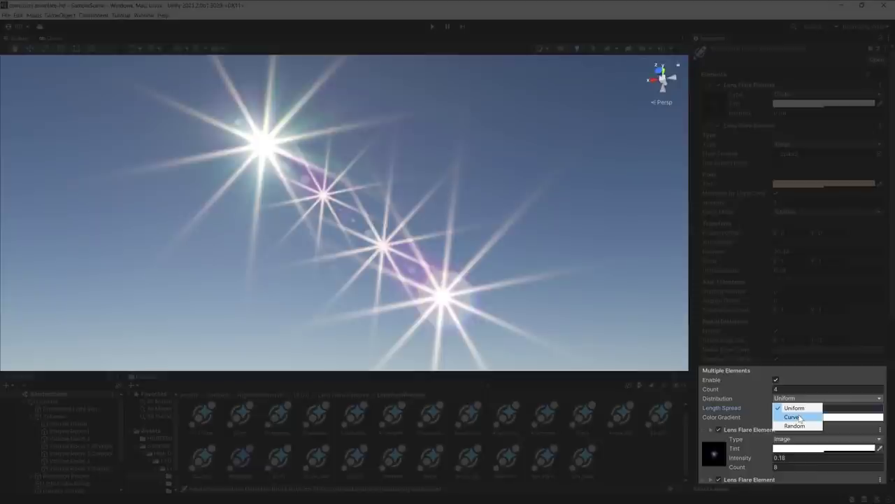
click(799, 415)
Reshape the Position Variation curve to re-space the four stars.
click(801, 426)
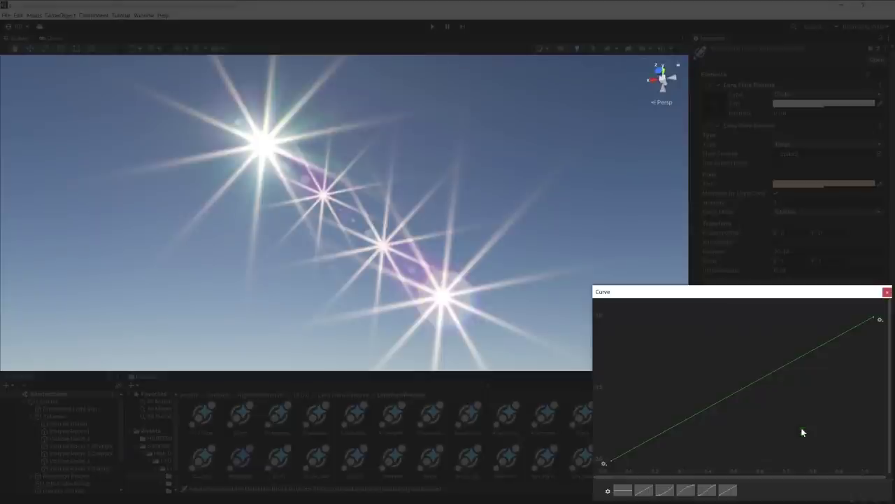
double_click(706, 408)
mouse_move(705, 408)
mouse_down()
mouse_move(686, 358)
mouse_move(704, 398)
mouse_up()
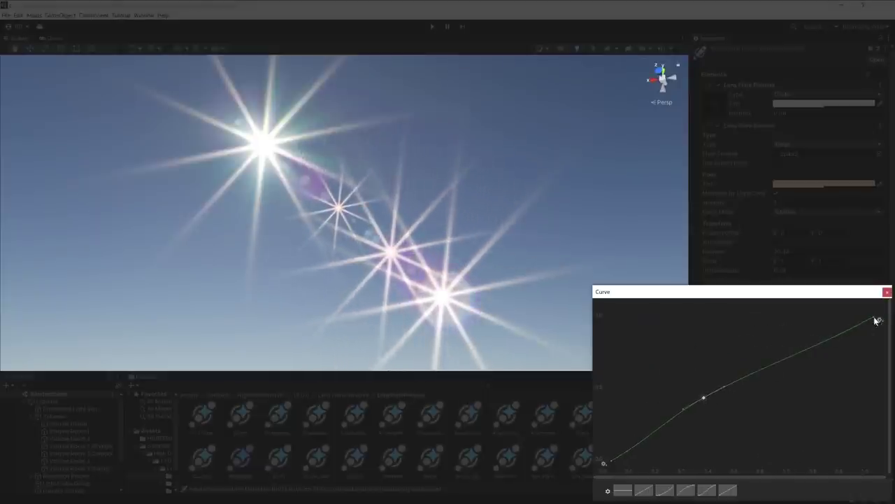
drag(874, 320, 862, 326)
click(887, 292)
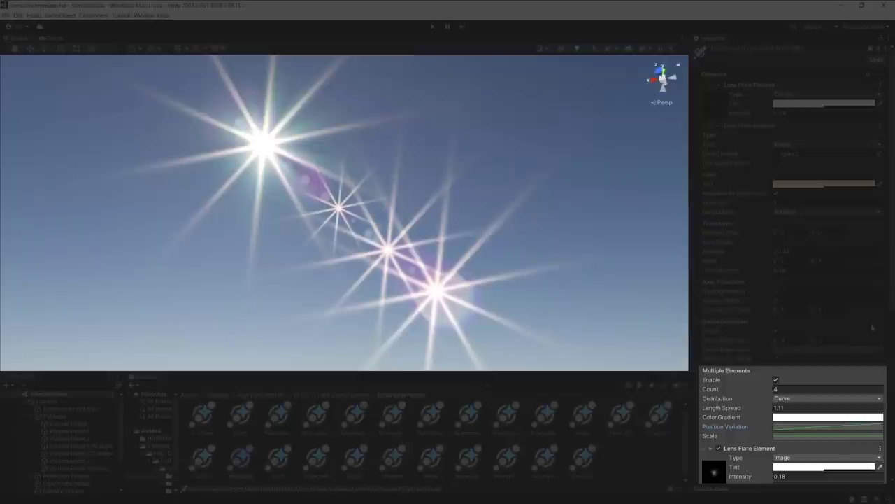
Make the Scale curve wavy to vary the star sizes.
click(804, 436)
click(666, 491)
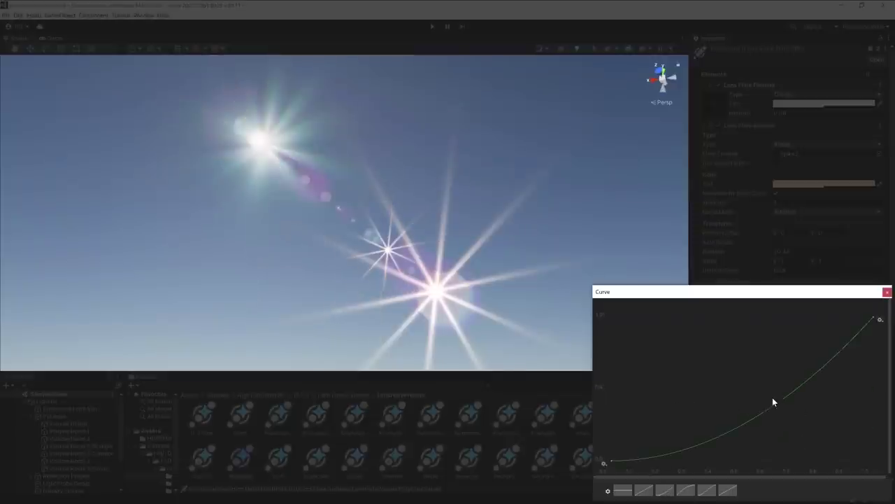
mouse_move(614, 463)
mouse_down()
mouse_move(623, 351)
mouse_move(605, 428)
mouse_up()
double_click(746, 414)
drag(746, 392, 696, 330)
drag(781, 342, 777, 423)
click(887, 292)
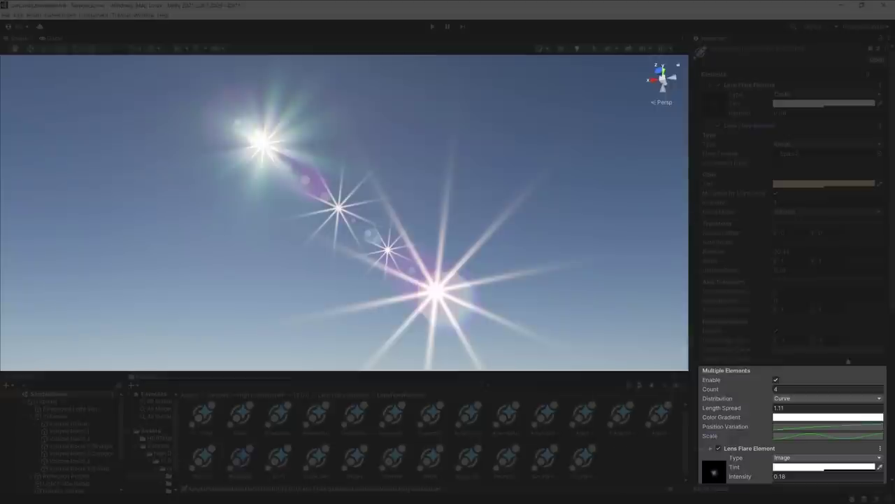
Set the stars' Color Gradient, making the left stop red.
click(828, 417)
click(595, 222)
click(665, 284)
click(698, 218)
click(682, 210)
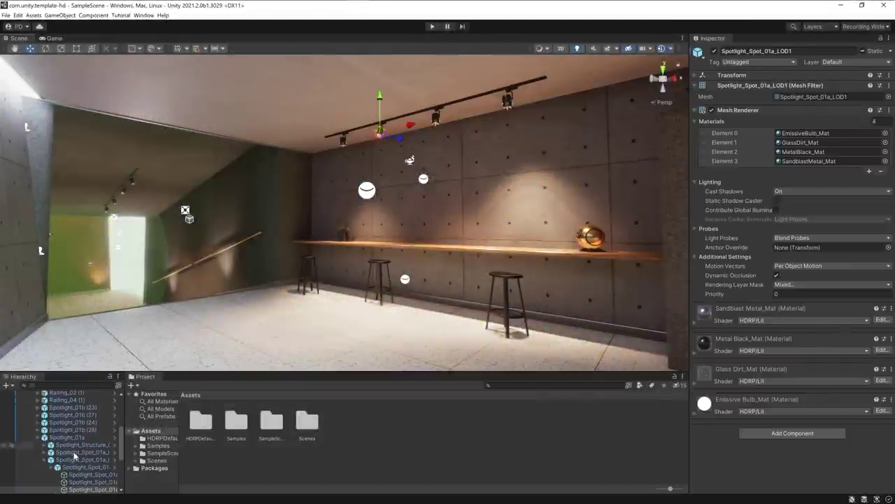
Add a Lens Flare (SRP) component to Light_Spot_1600lm and assign Smartphone_Smudged flare data.
click(114, 463)
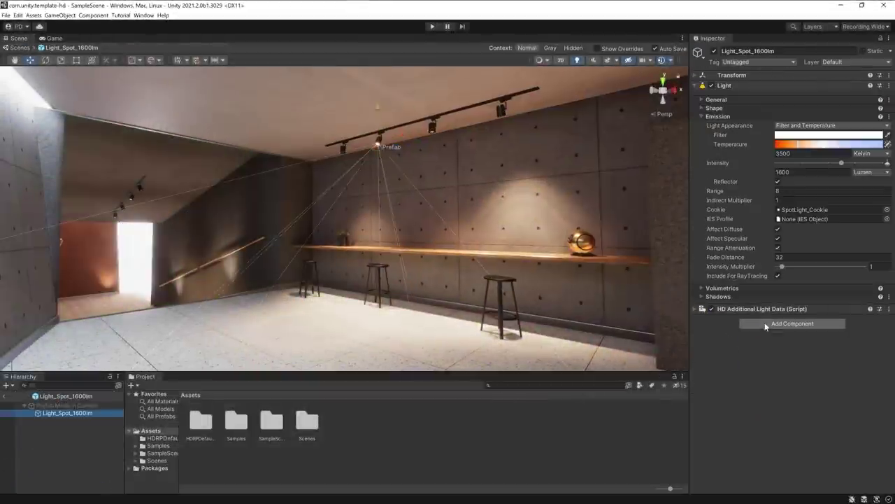
click(792, 323)
text(lens)
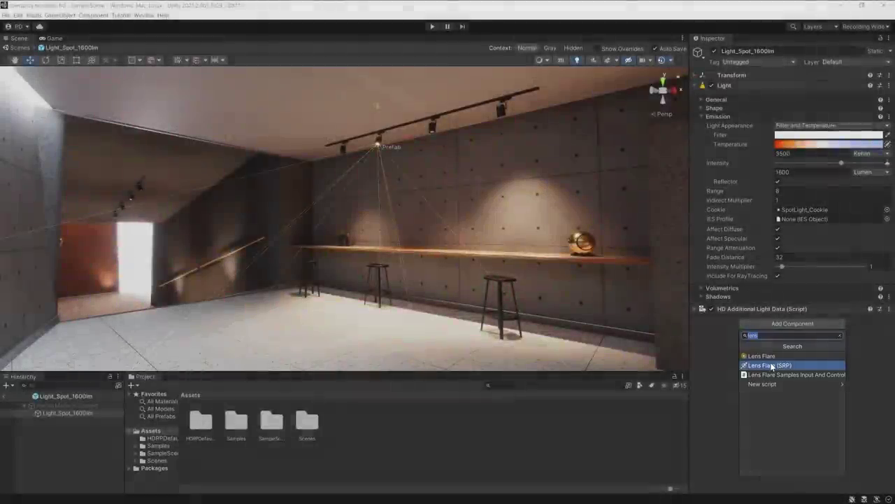
click(770, 365)
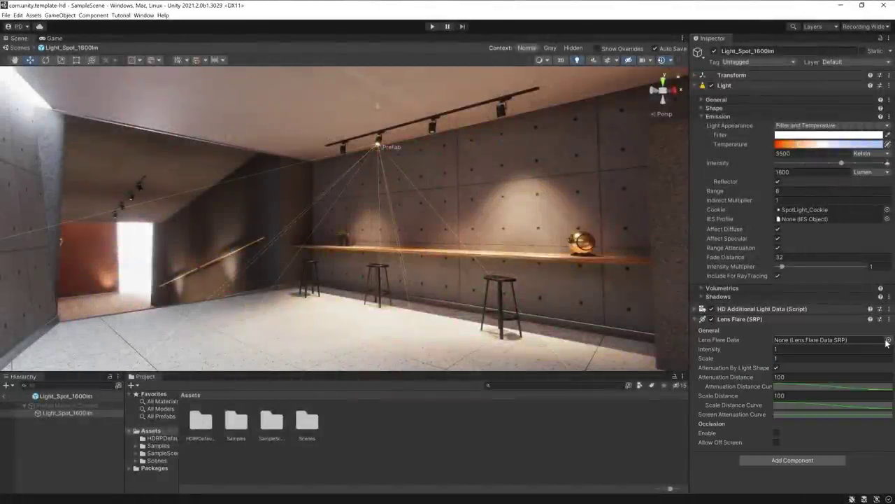
click(887, 340)
click(732, 426)
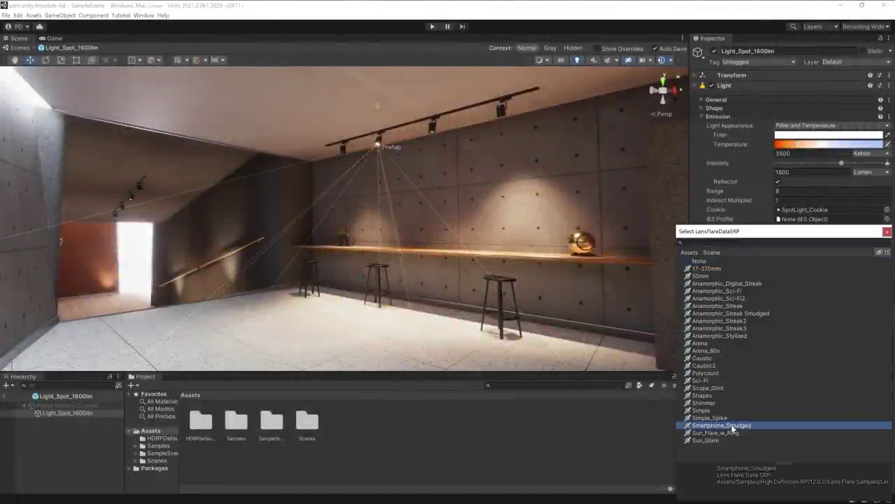
double_click(732, 426)
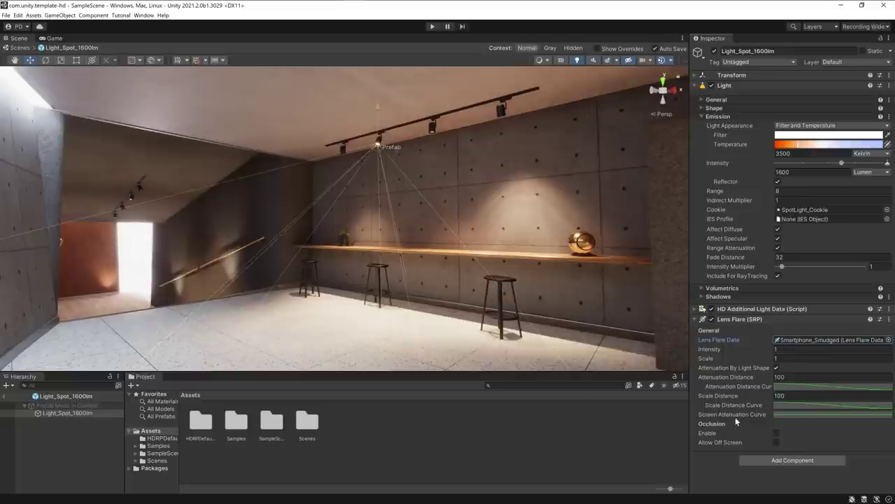
Toggle Attenuation By Light Shape and compare the flares up close and wide, leaving it off.
click(777, 367)
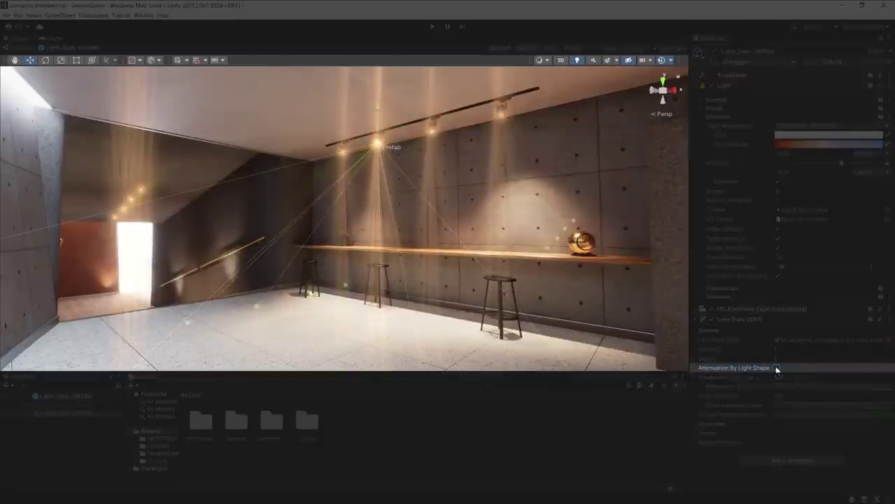
click(777, 368)
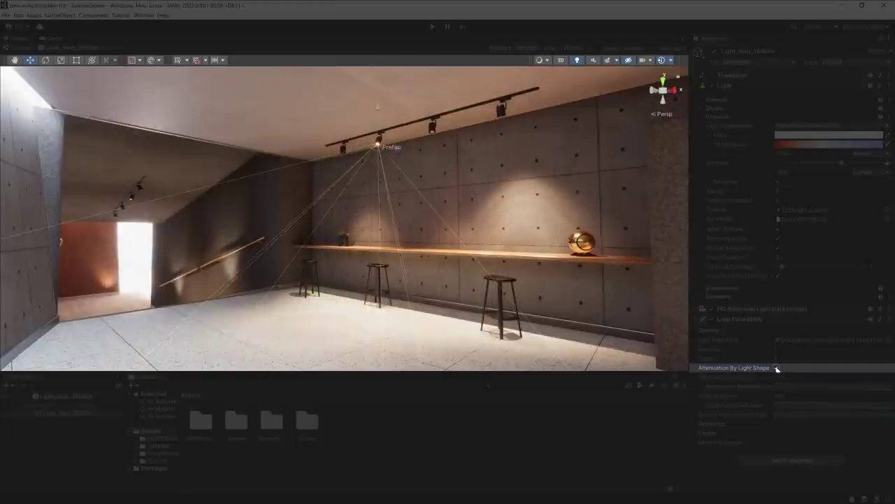
mouse_move(470, 294)
right_down()
mouse_move(594, 230)
mouse_move(674, 241)
mouse_move(498, 243)
right_up()
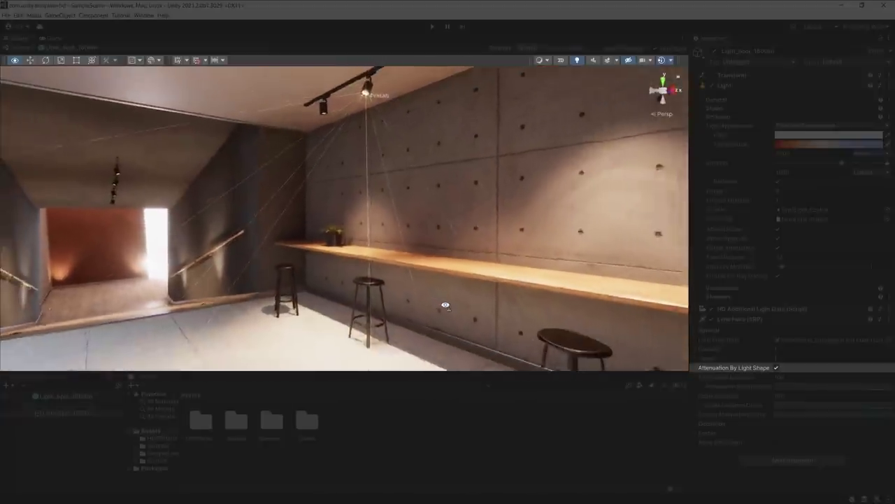
mouse_move(498, 244)
right_down()
mouse_move(454, 313)
mouse_move(453, 297)
right_up()
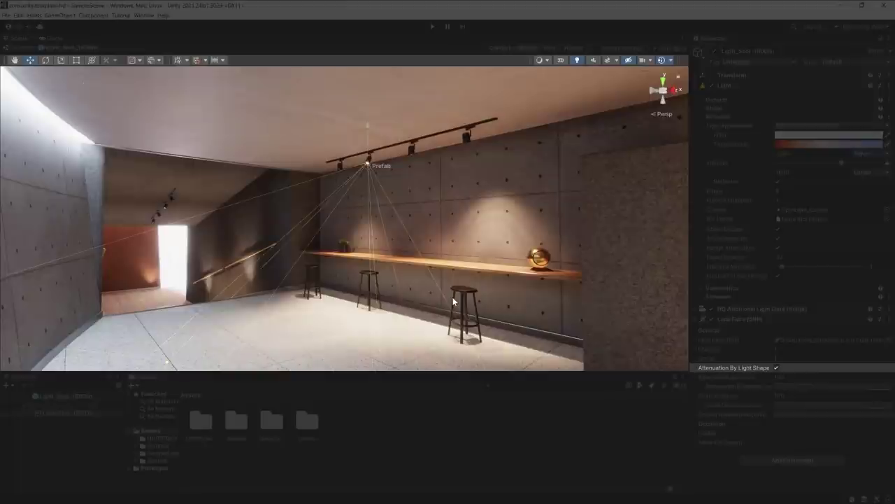
click(777, 368)
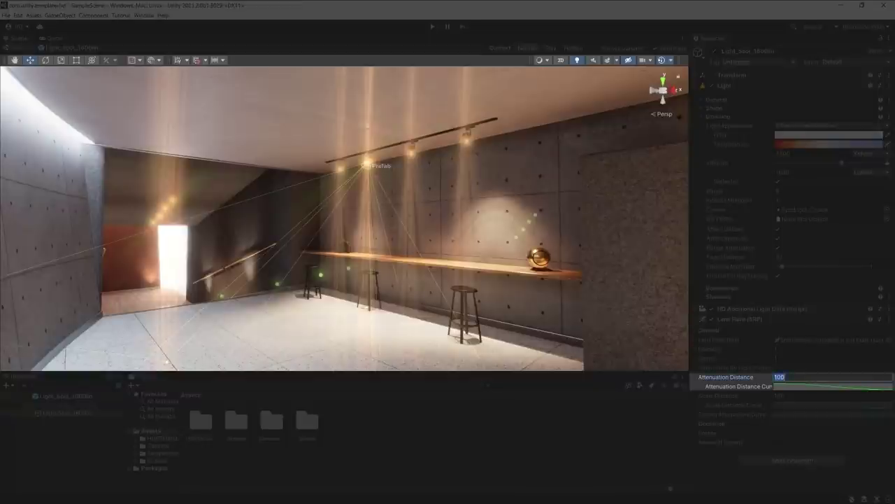
Set Attenuation Distance to 10 and add a key to bend its distance curve.
text(10)
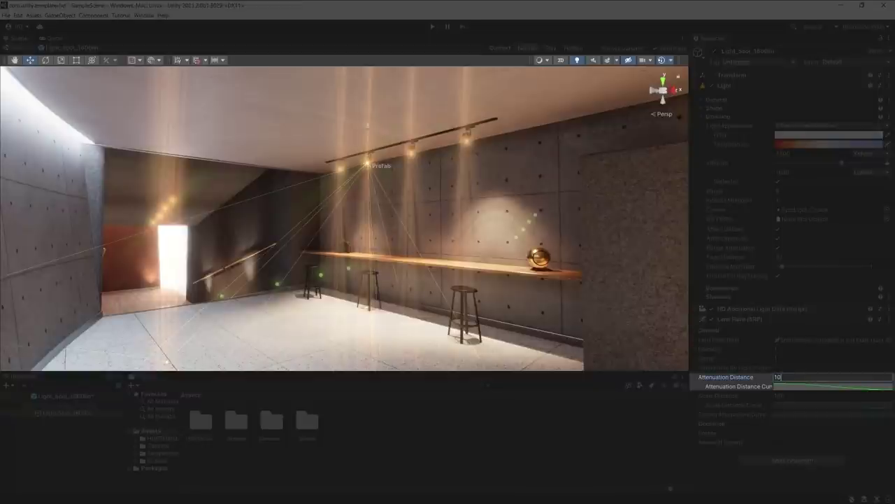
key(Return)
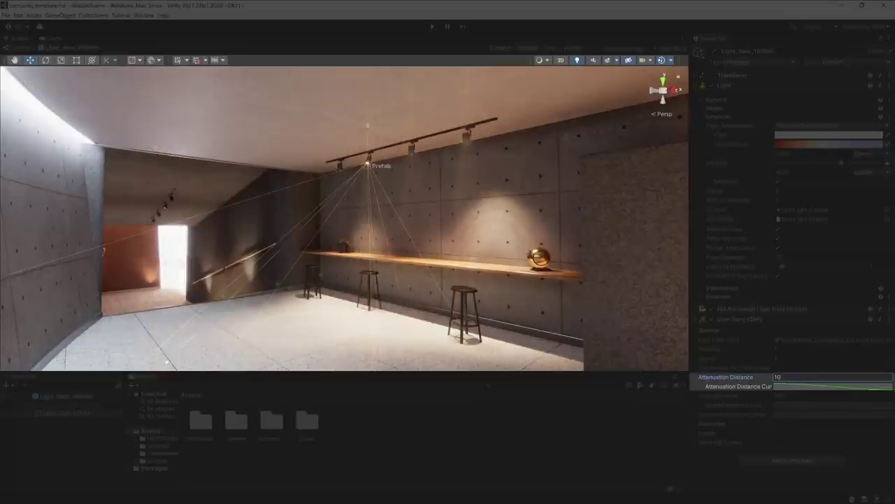
click(791, 387)
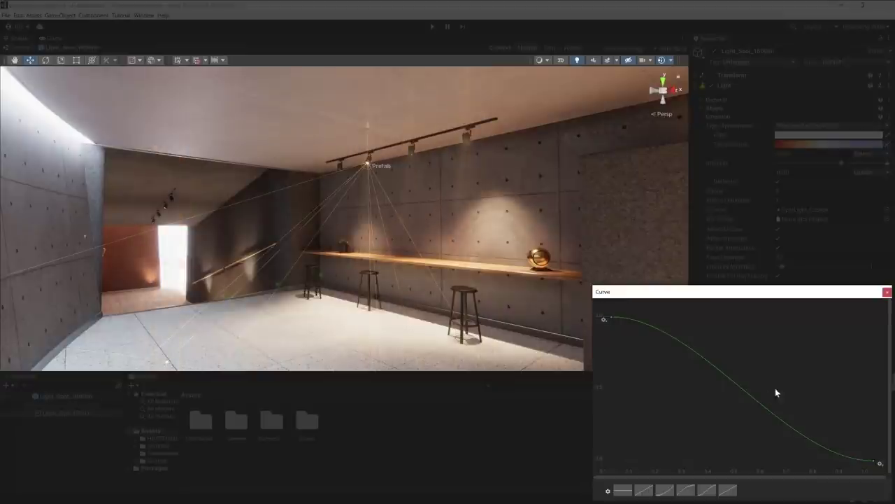
double_click(762, 396)
drag(762, 396, 856, 378)
click(887, 291)
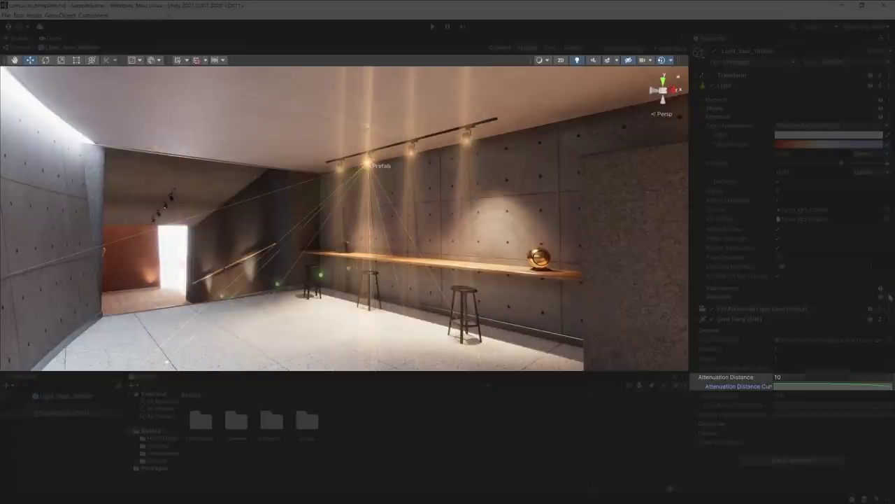
mouse_move(514, 275)
right_down()
mouse_move(381, 285)
mouse_move(455, 280)
right_up()
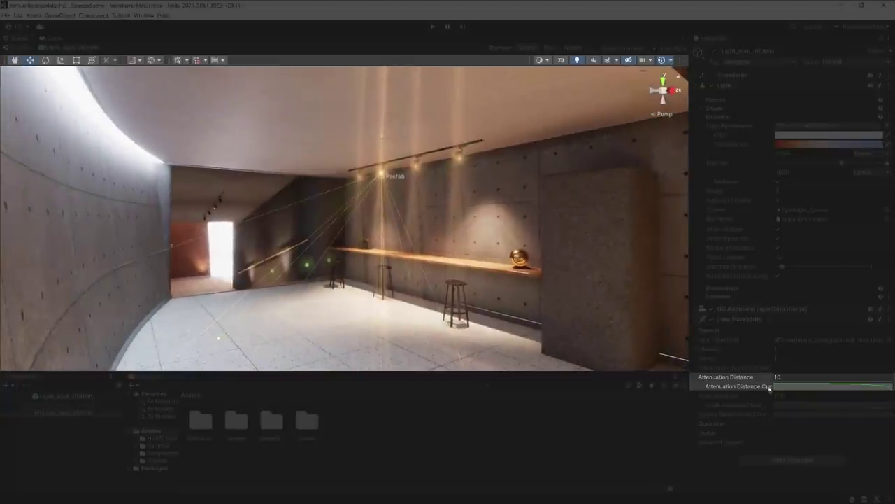
Enter a value of 8 and reframe the view toward the counter wall.
text(8)
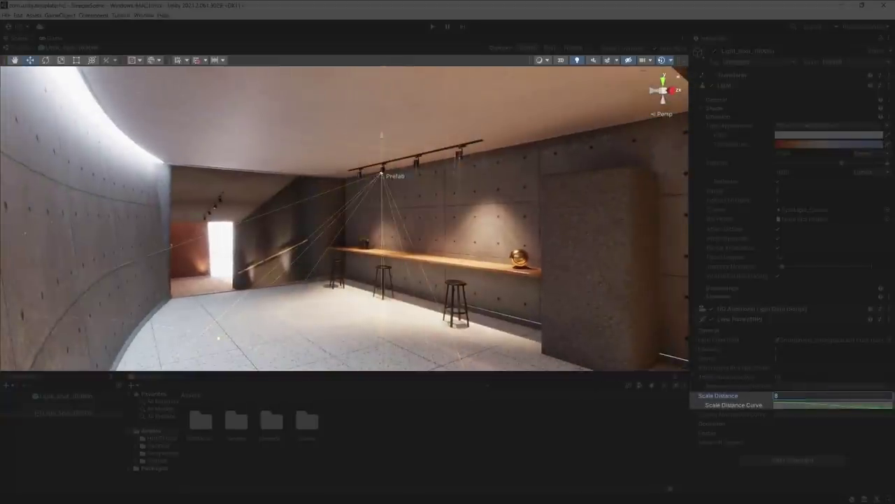
right_drag(480, 306, 490, 294)
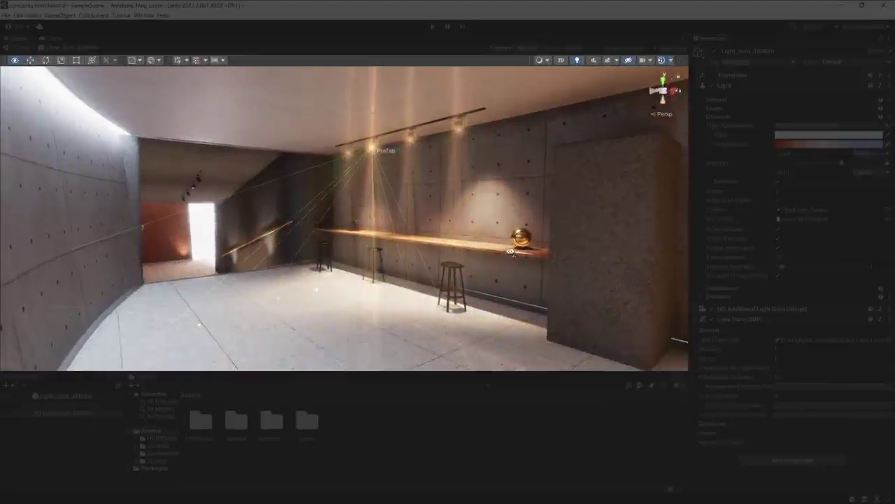
mouse_move(510, 254)
right_down()
mouse_move(516, 280)
mouse_move(521, 233)
right_up()
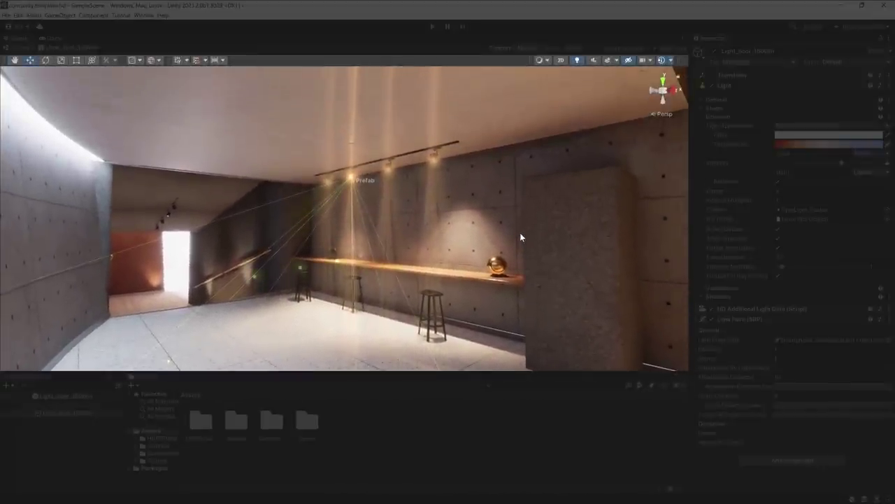
Edit the curve's end key and drag the keys down into a steep dip.
click(787, 417)
click(873, 389)
key(Return)
key(Return)
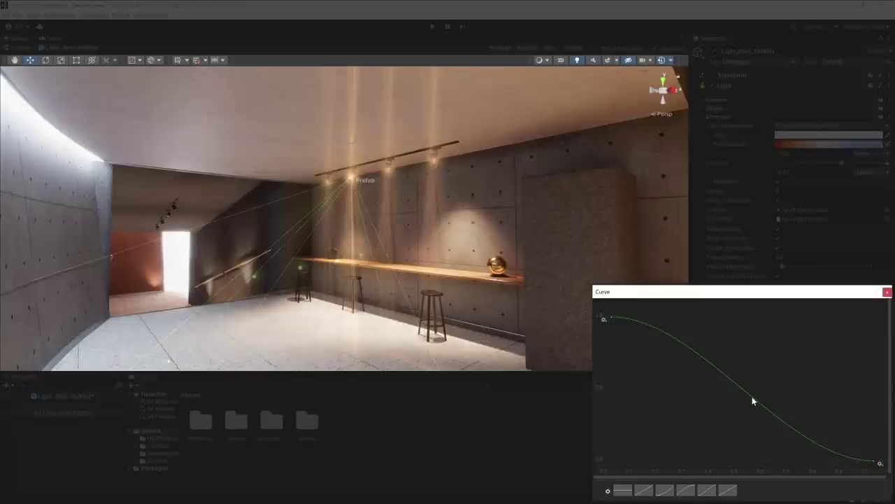
drag(753, 400, 835, 390)
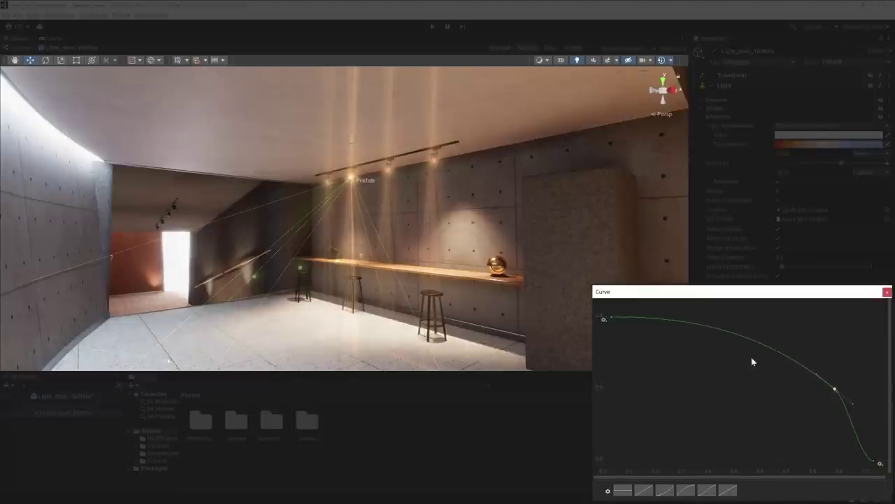
drag(719, 334, 695, 415)
click(415, 248)
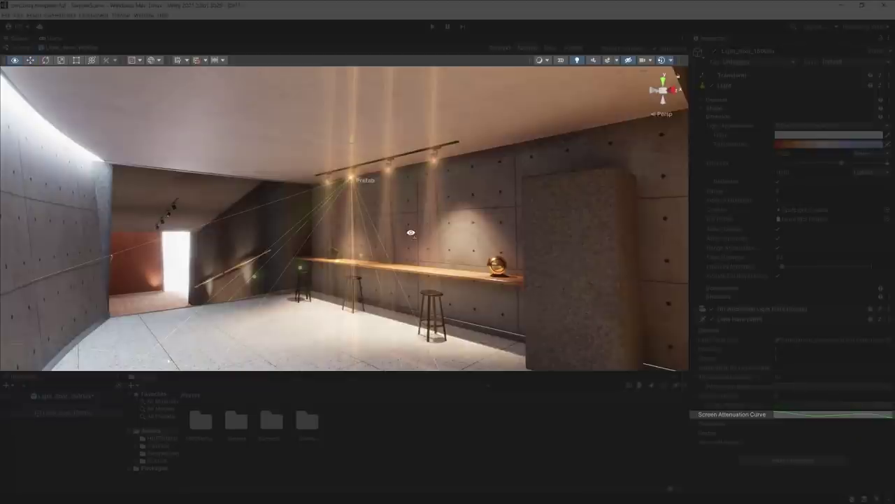
Look around the room at the flares and close the curve editor.
mouse_move(431, 224)
right_down()
mouse_move(433, 271)
mouse_move(438, 224)
mouse_move(426, 186)
mouse_move(436, 214)
mouse_move(426, 266)
mouse_move(438, 218)
right_up()
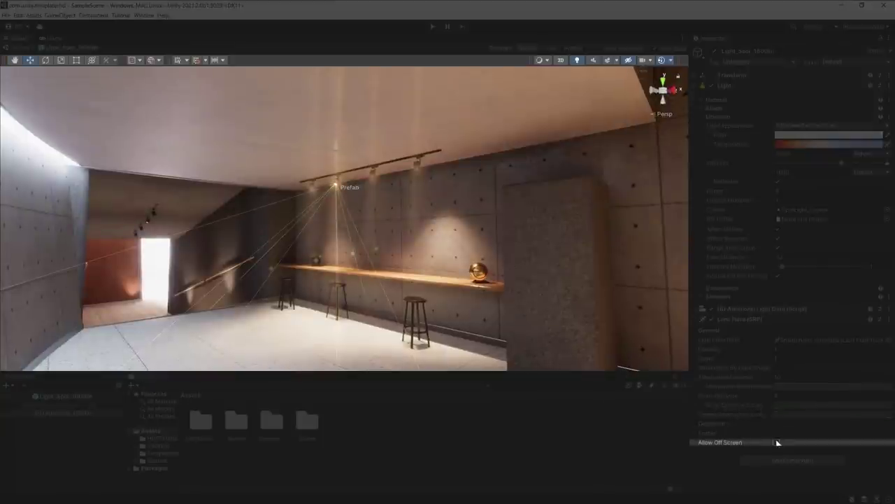
right_drag(598, 343, 685, 363)
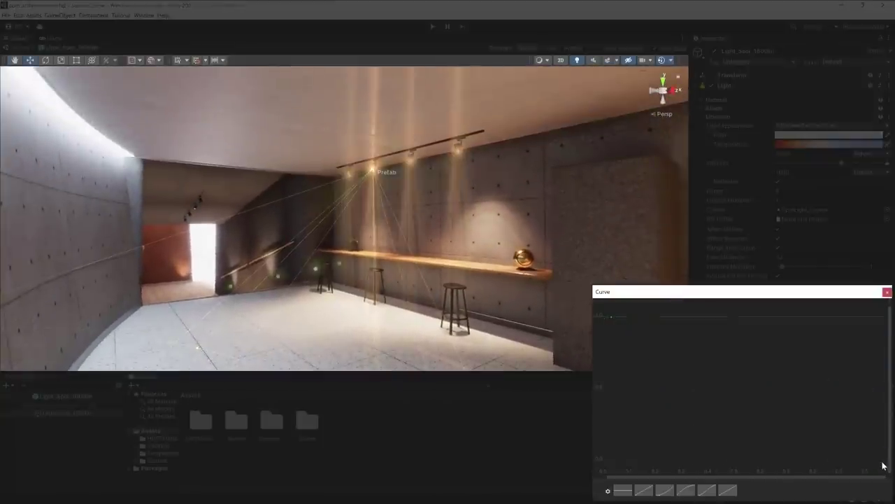
click(888, 292)
mouse_move(575, 225)
right_down()
mouse_move(579, 312)
mouse_move(579, 235)
right_up()
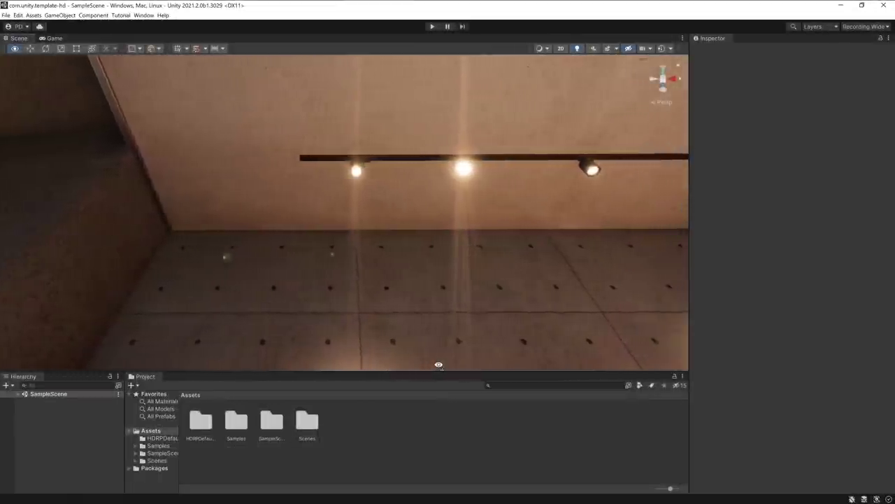
Fly the Scene view sideways along the wall toward the stone block.
key(d)
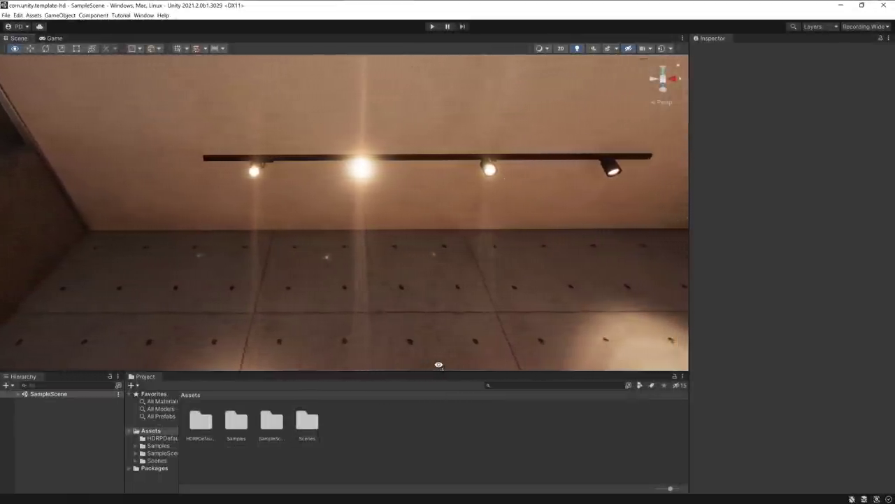
key(d)
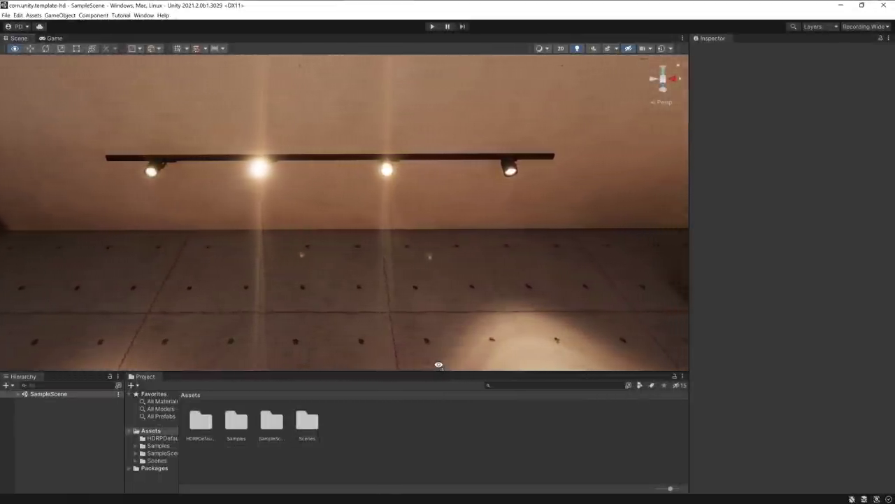
key(d)
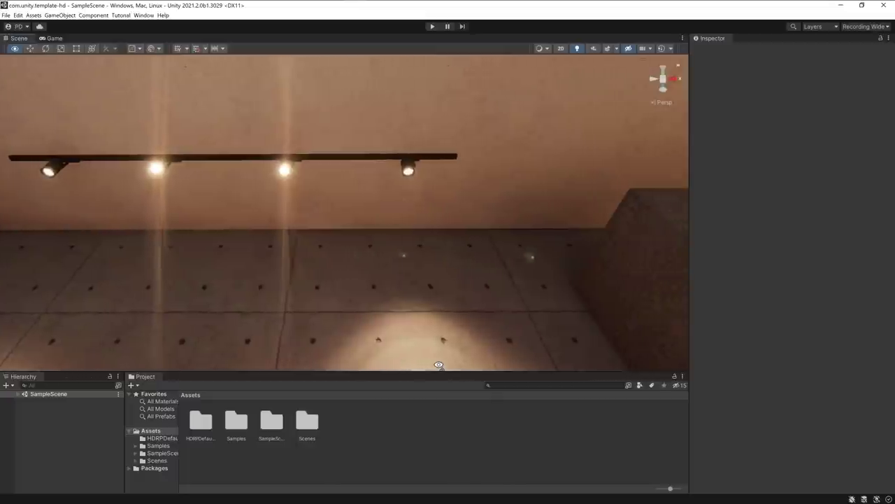
key(d)
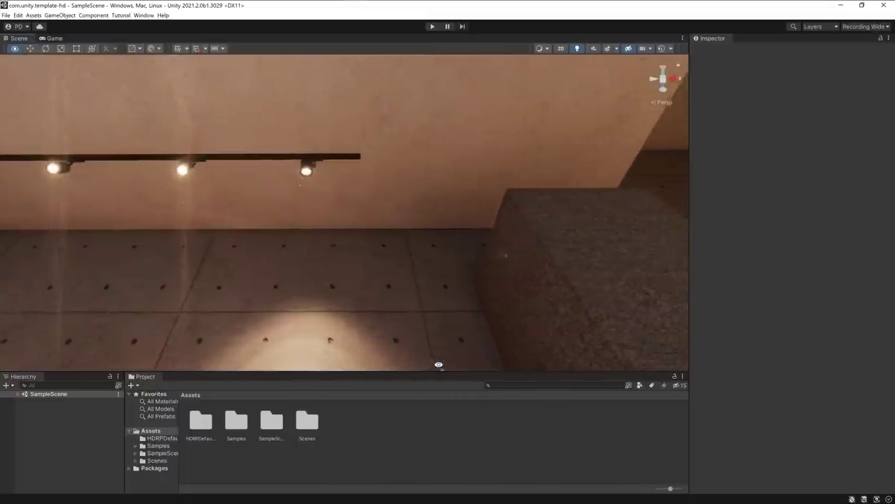
key(d)
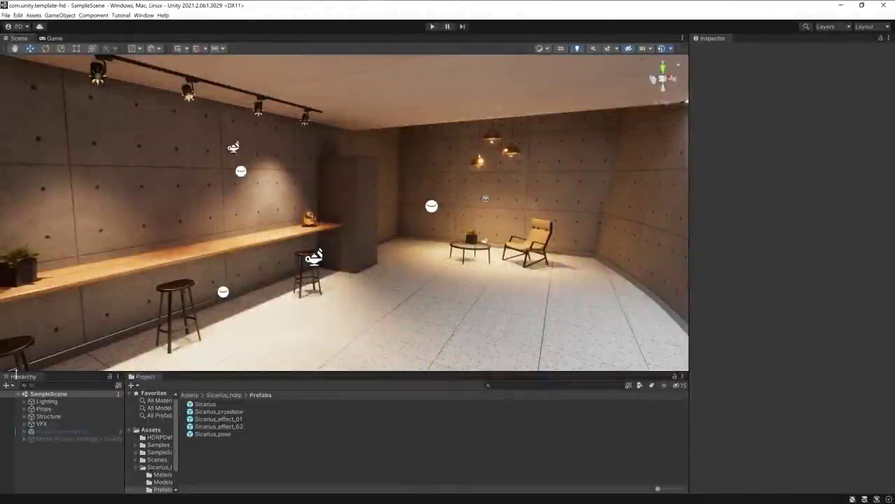
Create an empty GameObject named Cutscene in the Hierarchy.
click(8, 384)
click(46, 276)
text(utscene)
key(Return)
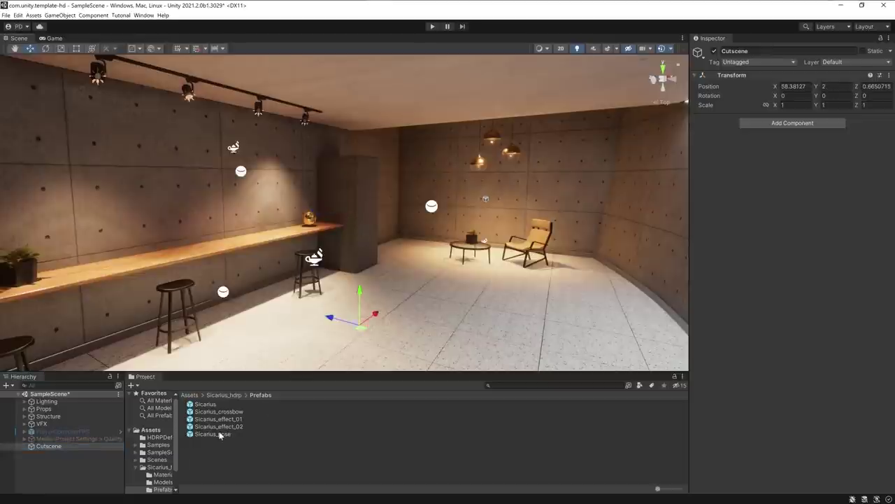
Place Sicarius_pose under Cutscene, reset its transform, raise it and turn it about 90 degrees.
drag(220, 436, 477, 297)
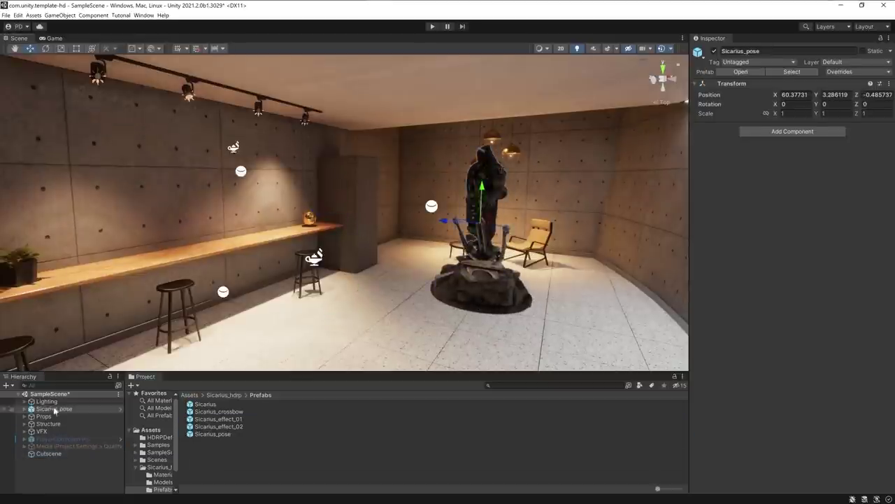
drag(55, 410, 48, 454)
click(880, 83)
click(820, 90)
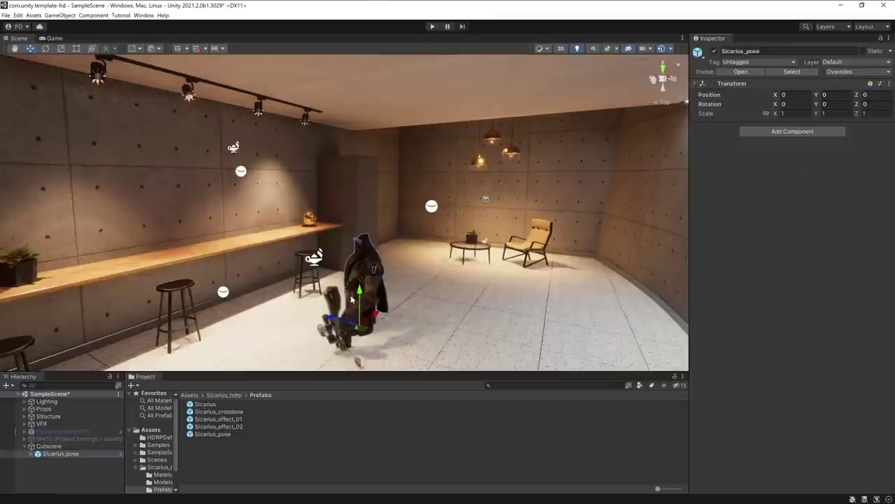
drag(358, 294, 360, 224)
key(e)
drag(392, 252, 484, 256)
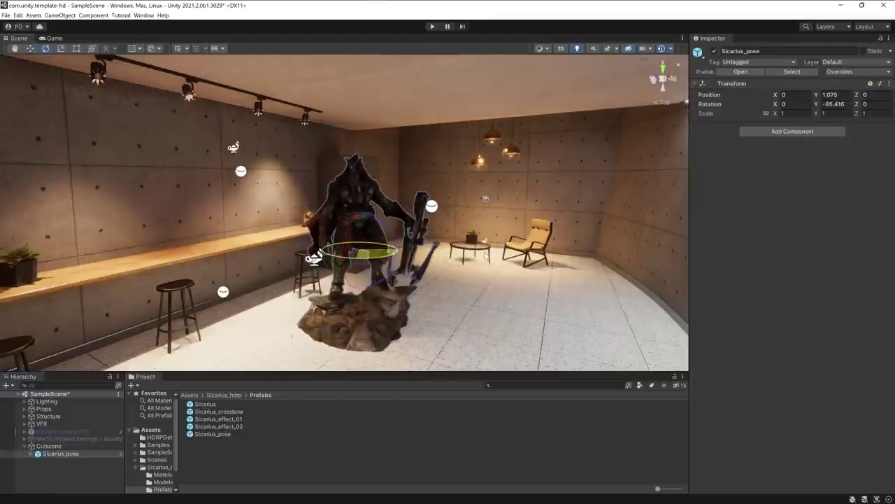
Add a Camera as a child of Cutscene and fly closer to the statue.
right_click(49, 445)
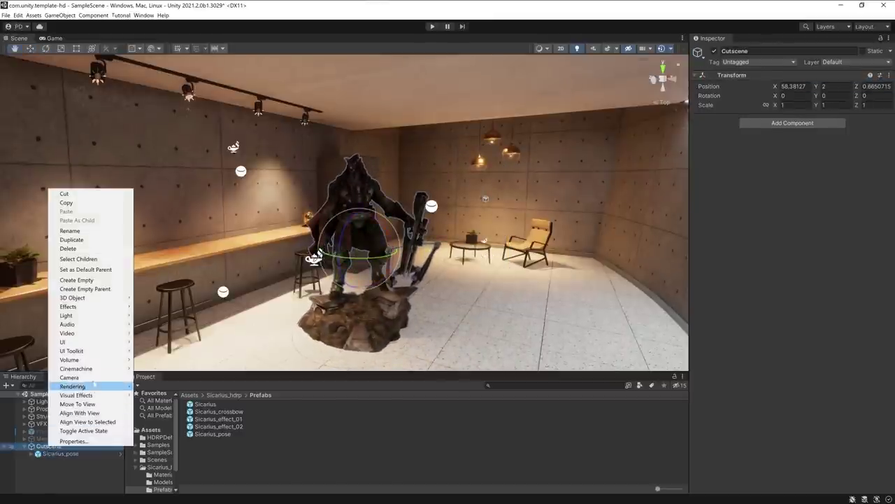
click(94, 378)
mouse_move(336, 265)
right_down()
mouse_move(363, 280)
mouse_move(175, 136)
right_up()
click(60, 14)
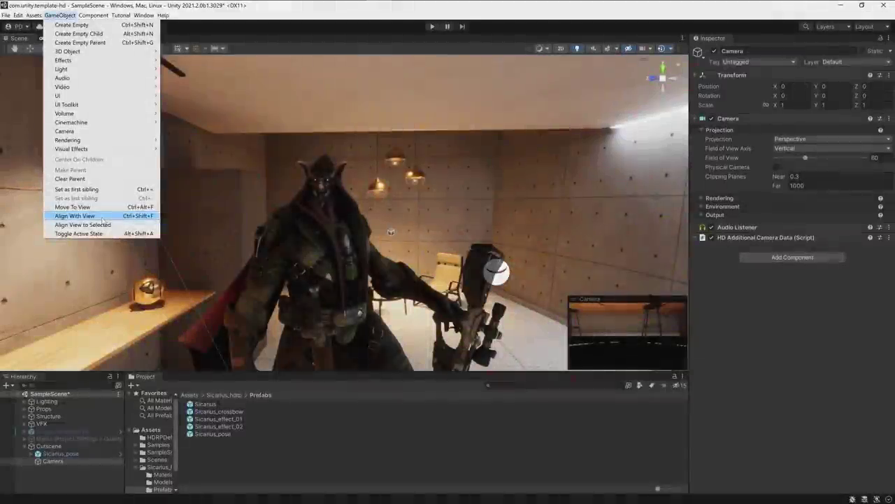
Align the camera with the view, dock the Game view beside Scene, and tag it MainCamera.
click(101, 217)
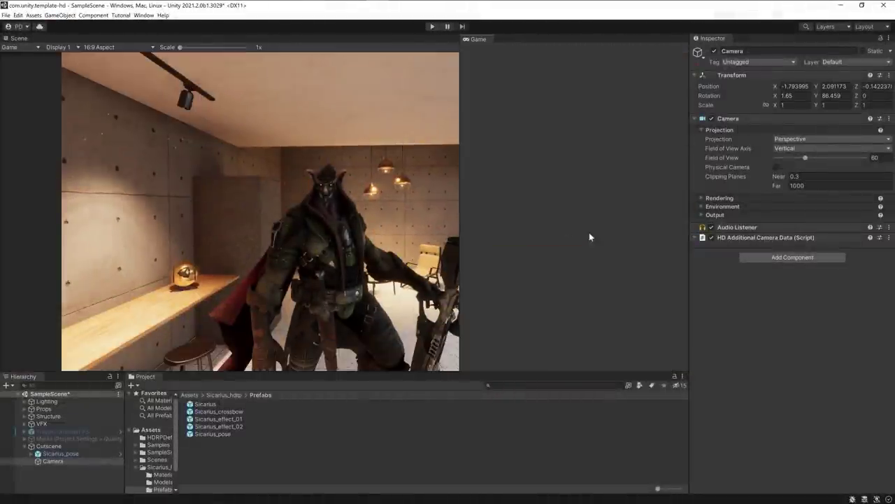
drag(59, 43, 589, 232)
drag(456, 187, 301, 187)
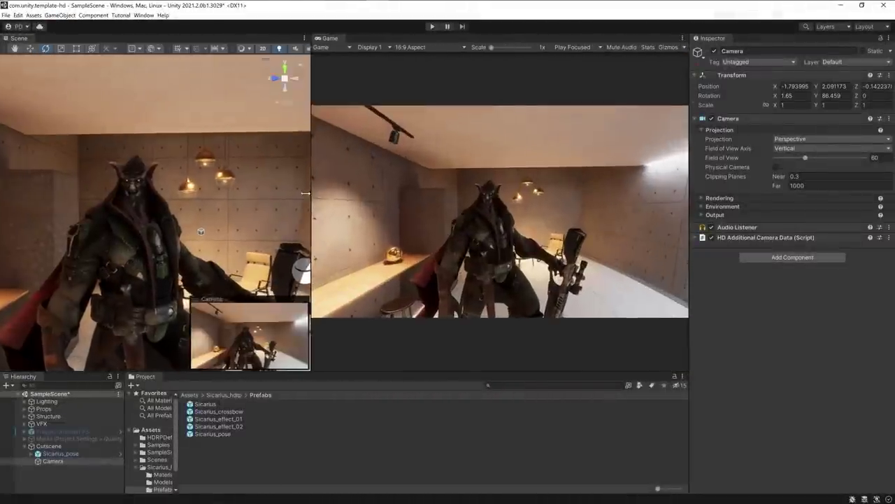
scroll(150, 210, down, 2)
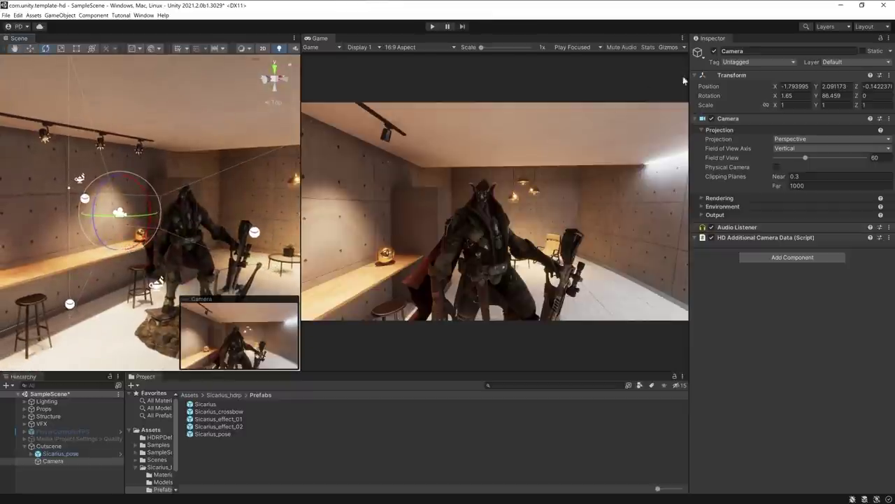
click(752, 62)
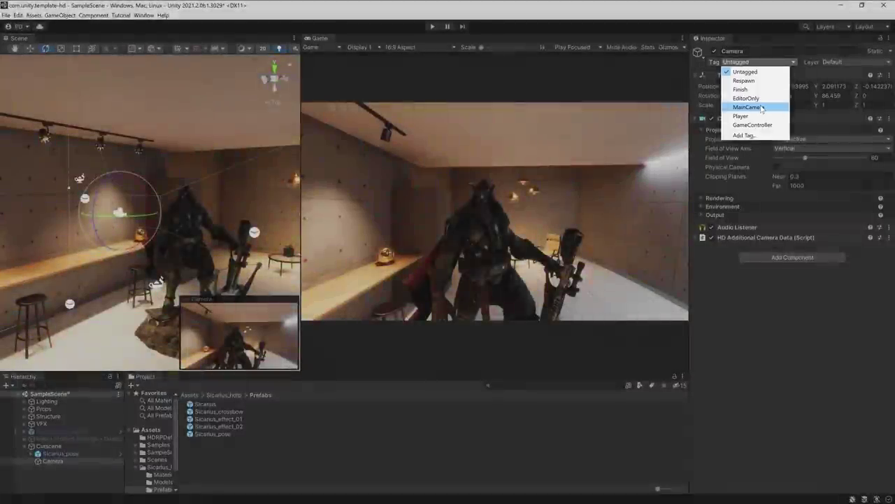
click(761, 107)
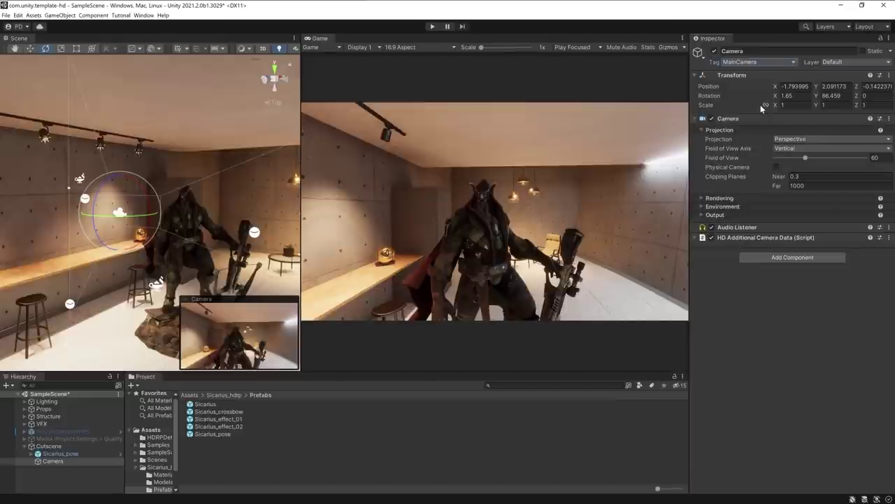
Set the camera's Post Anti-aliasing to Temporal Anti-aliasing with the High quality preset.
click(727, 199)
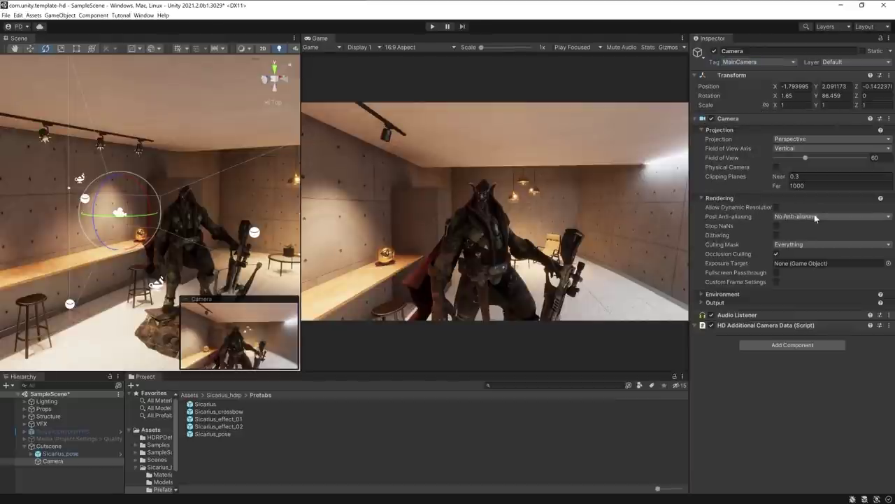
click(814, 216)
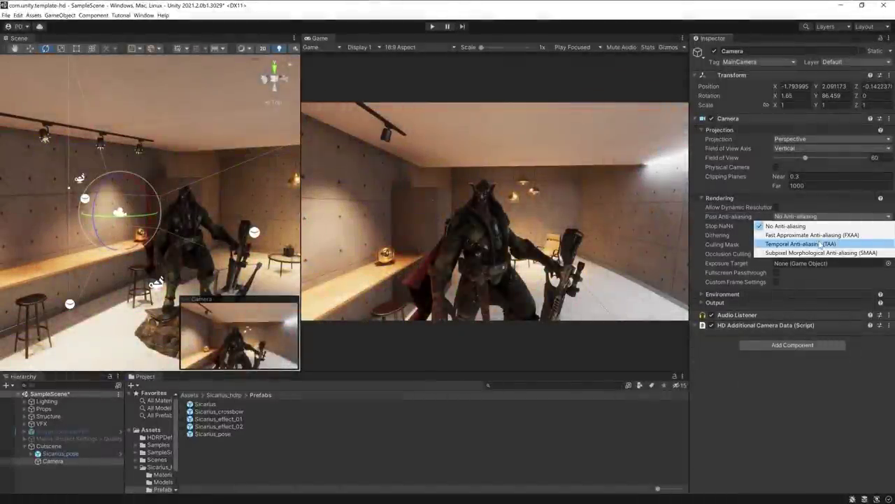
click(821, 244)
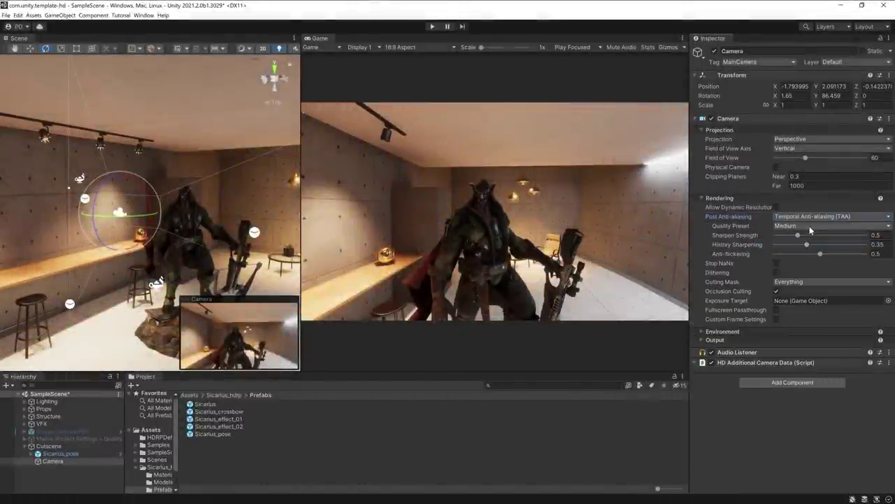
click(809, 226)
click(805, 252)
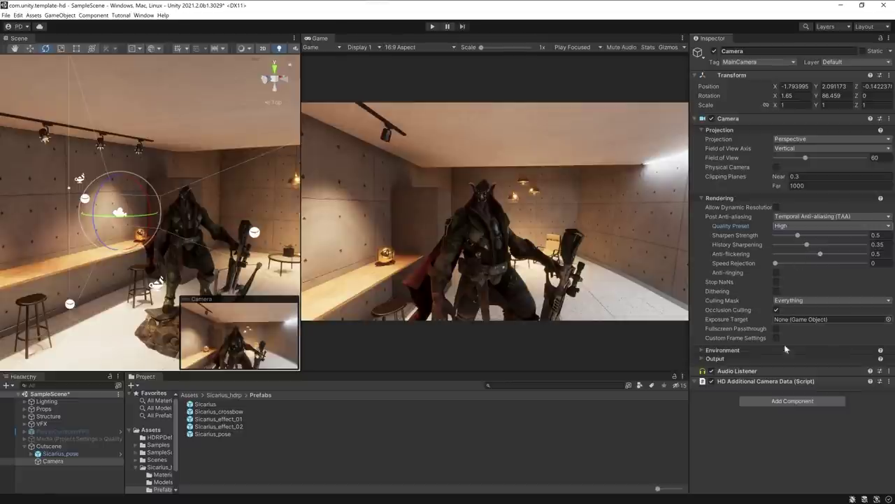
Add a Local Volume with a box collider and a new profile to the camera.
click(793, 401)
text(volu)
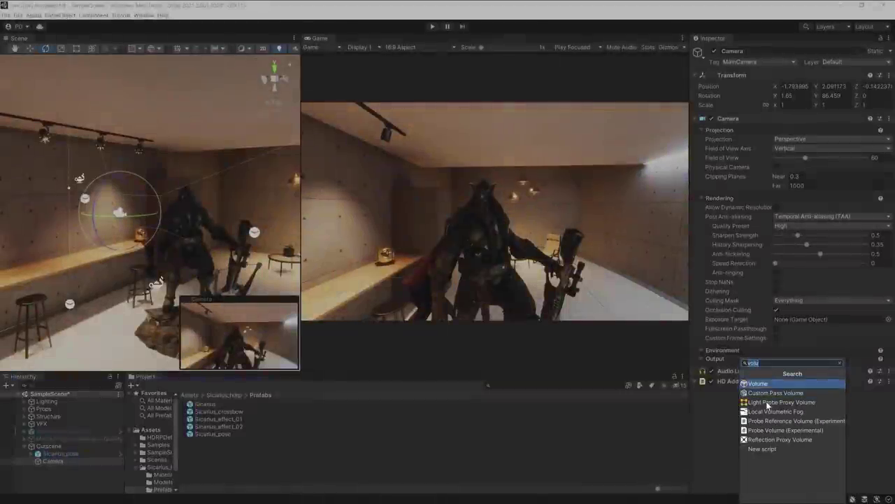
click(759, 383)
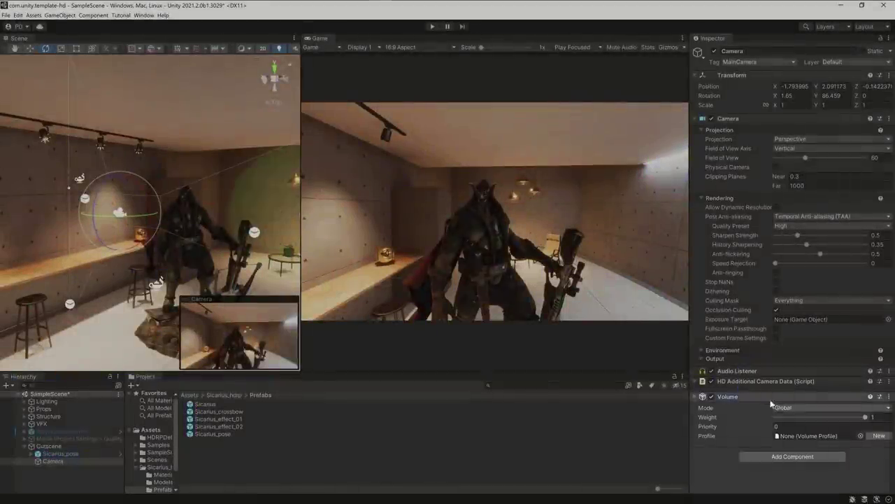
click(797, 407)
click(790, 426)
click(857, 422)
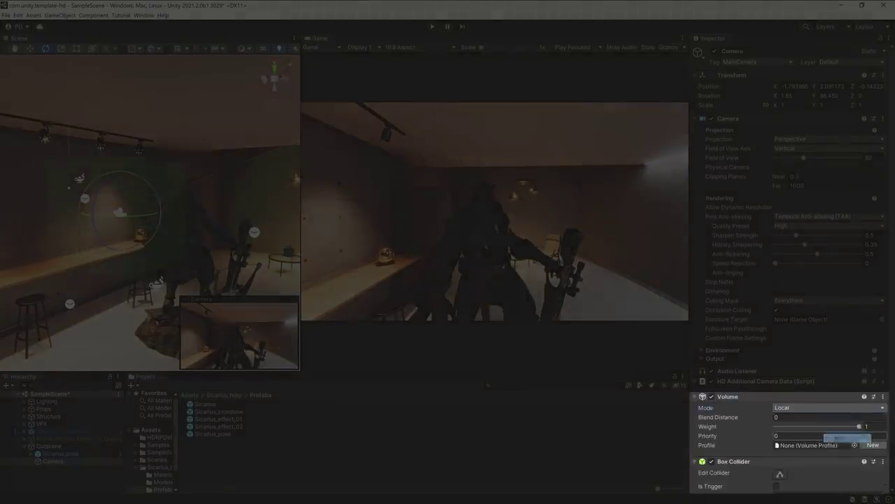
click(865, 447)
scroll(788, 392, down, 2)
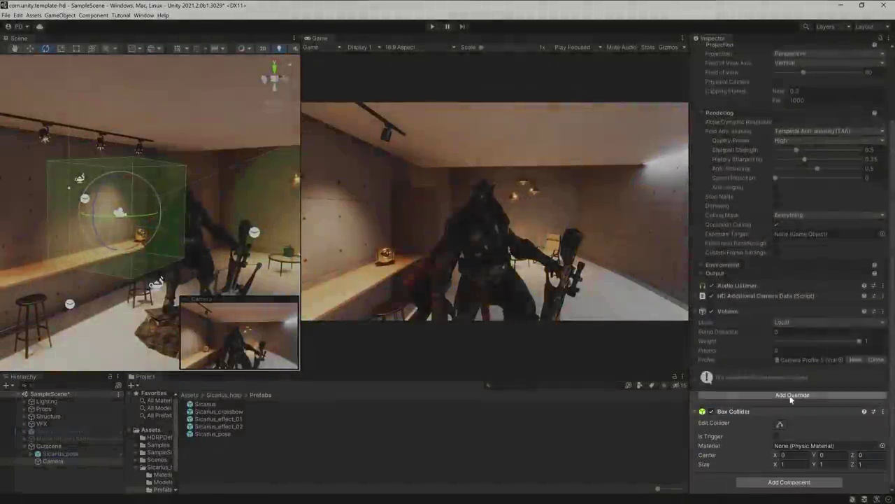
Add a Depth Of Field override with Focus Mode set to Physical Camera.
click(788, 396)
text(depth)
key(Return)
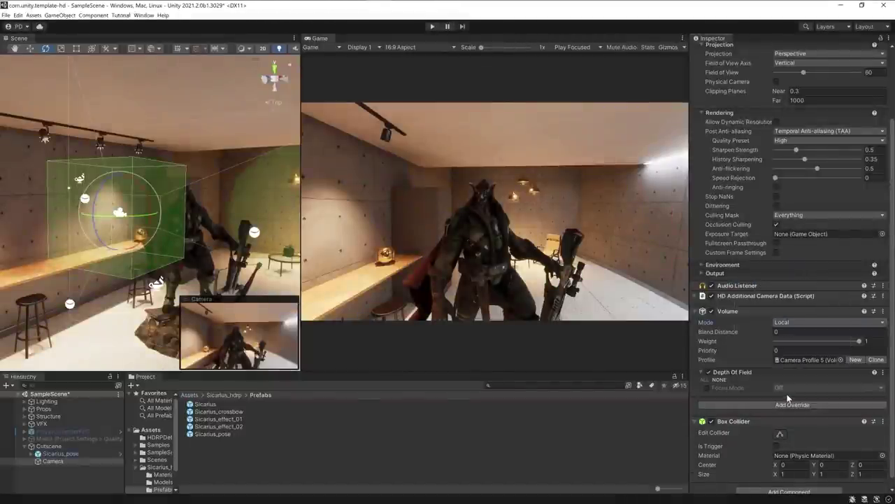
click(707, 387)
click(805, 388)
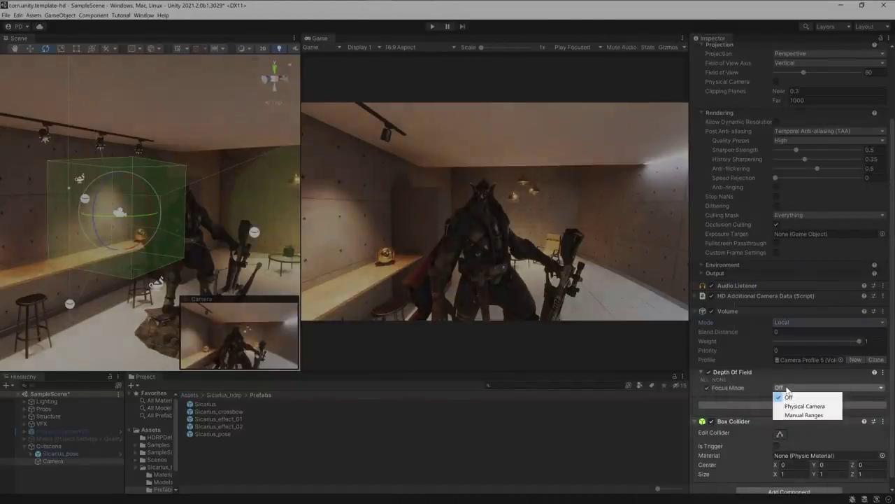
click(811, 404)
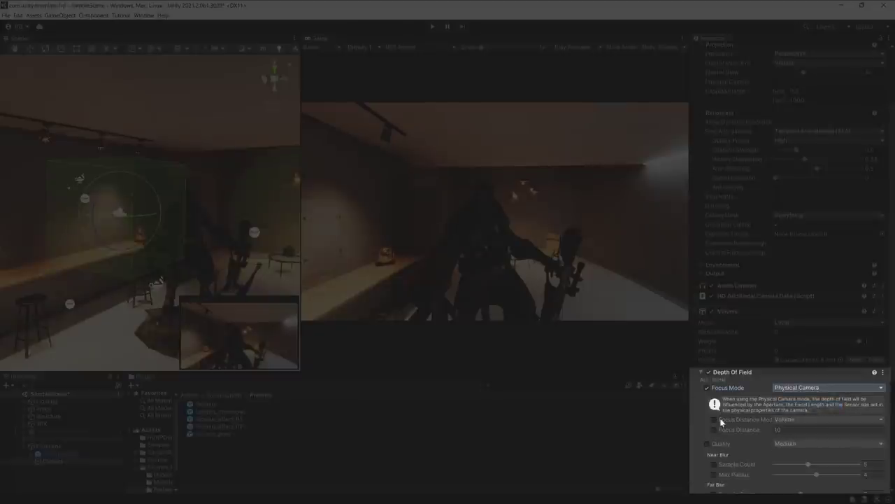
Set Focus Distance Mode to Camera and Depth Of Field quality to High.
click(714, 419)
click(798, 420)
click(796, 437)
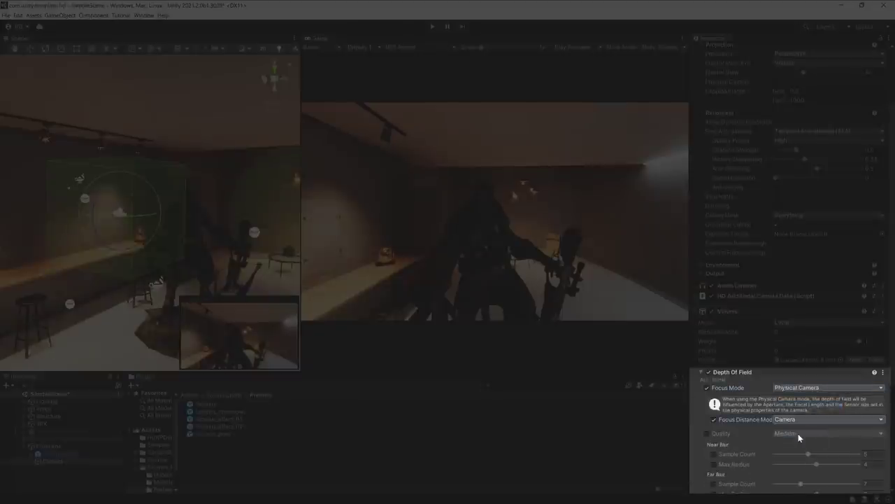
click(707, 433)
click(805, 433)
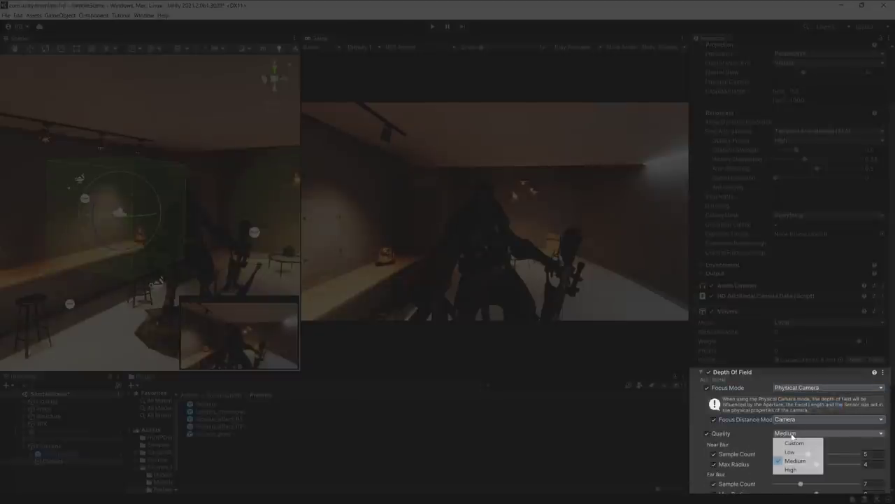
click(793, 471)
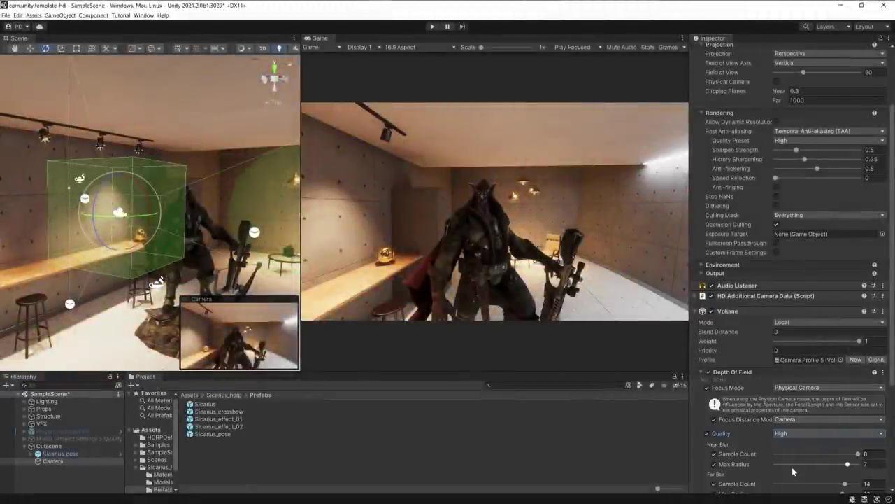
scroll(800, 444, up, 5)
Enable Physical Camera with a 70 focal length and rotate the camera slightly.
click(777, 168)
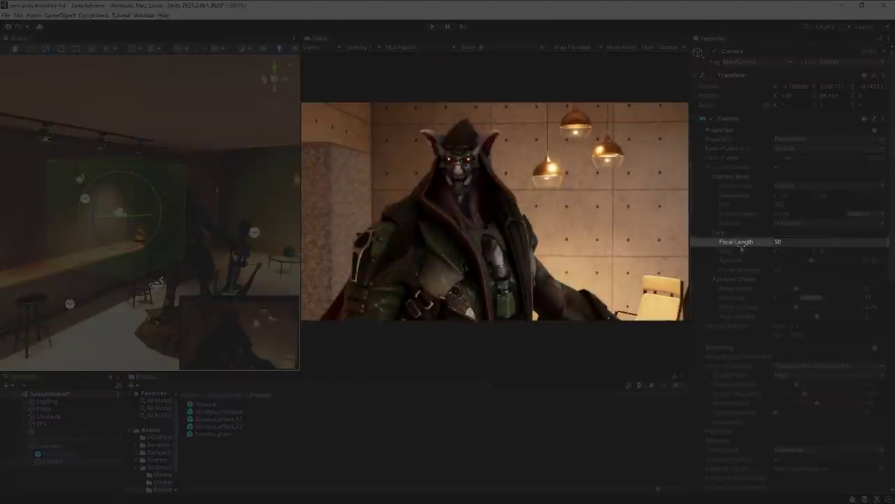
drag(737, 242, 820, 242)
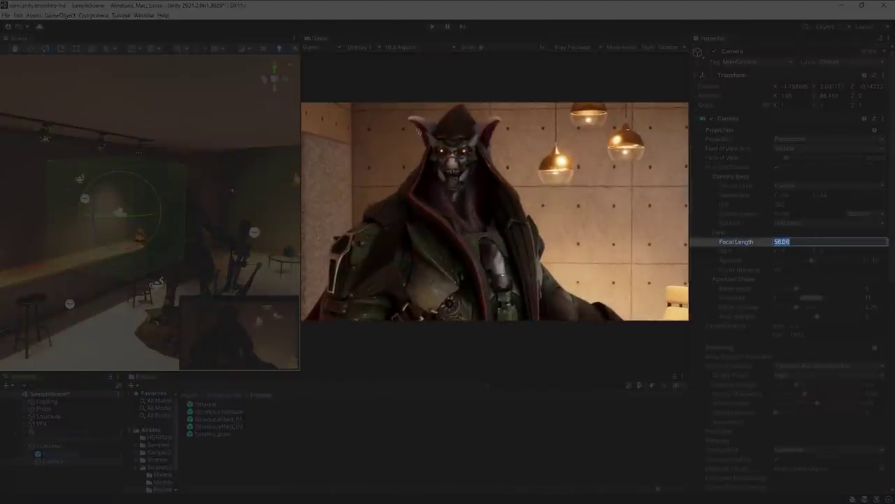
text(70)
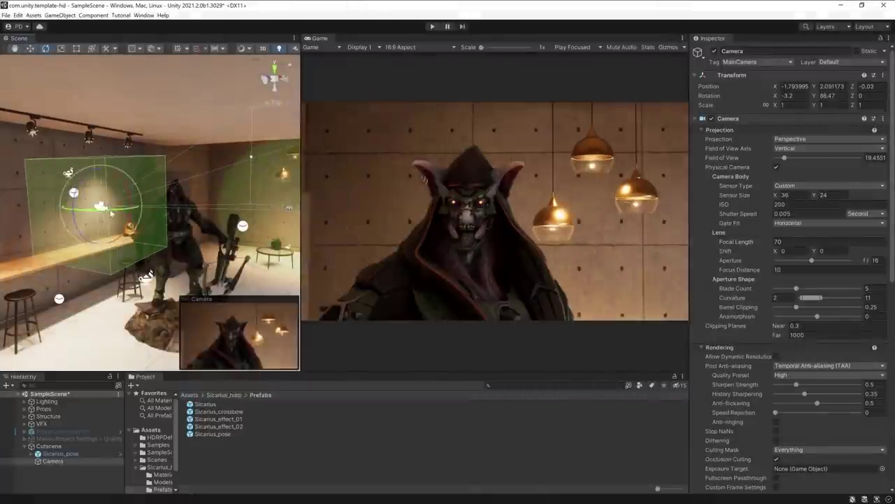
drag(110, 213, 85, 192)
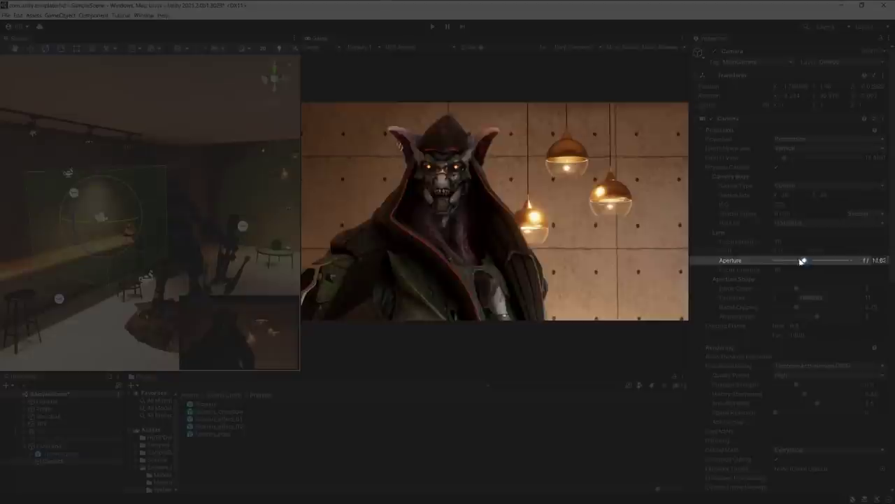
Set Aperture to 0.7 and Focus Distance to 1.7, and adjust the aperture shape sliders.
drag(803, 261, 732, 262)
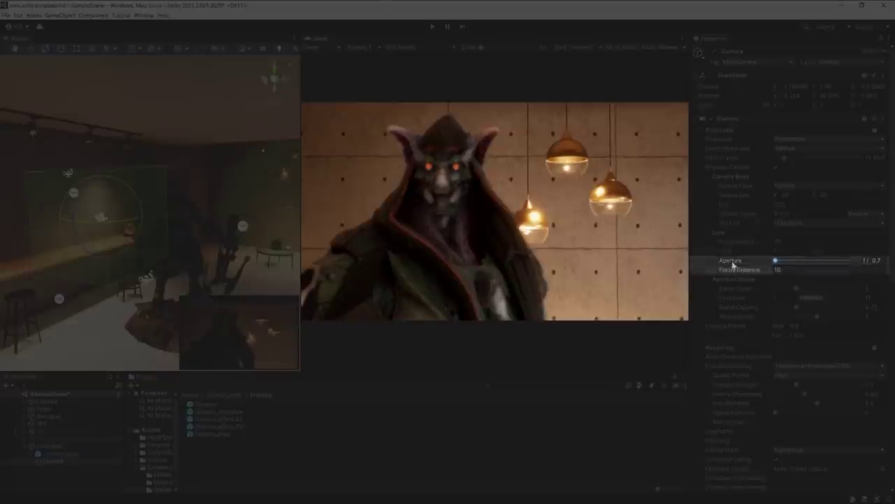
drag(739, 269, 779, 271)
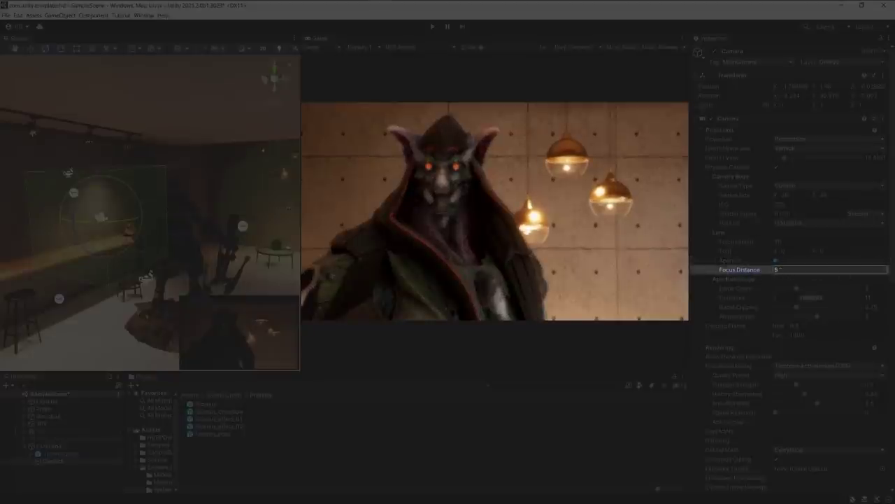
drag(866, 275, 699, 274)
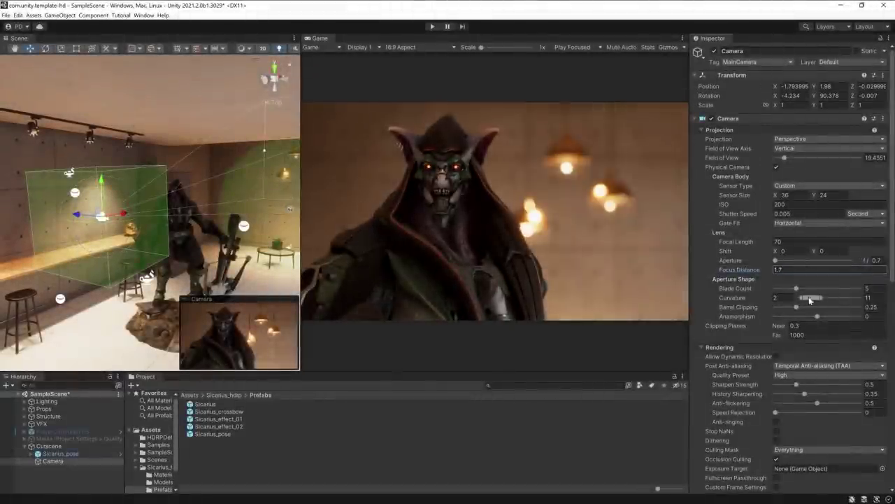
drag(822, 297, 789, 291)
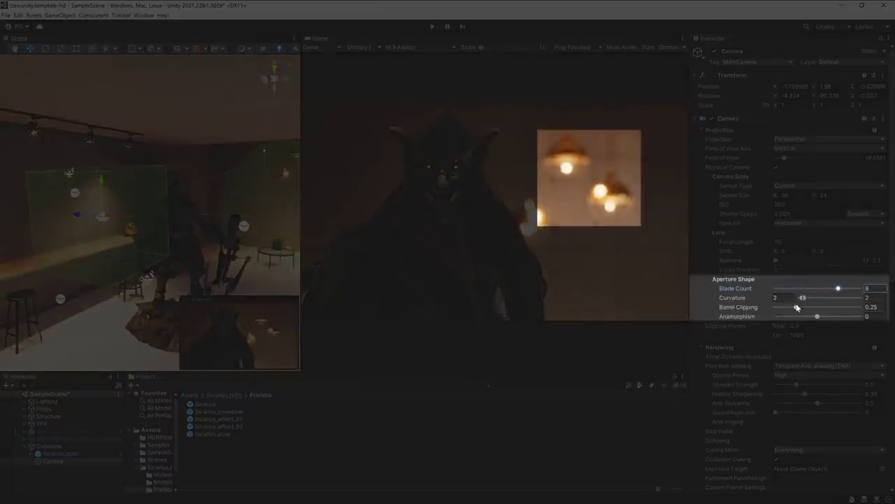
drag(796, 308, 889, 319)
drag(833, 316, 842, 317)
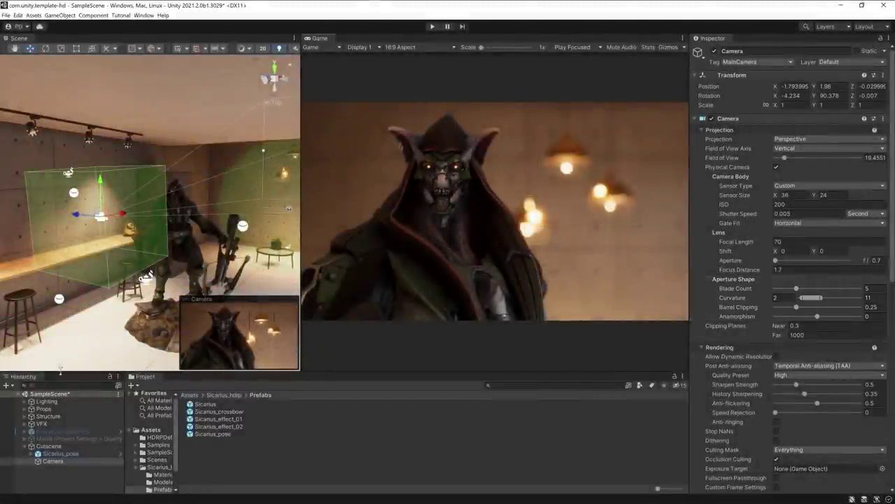
Create a Spot Light and set its shadow resolution to Ultra.
click(10, 387)
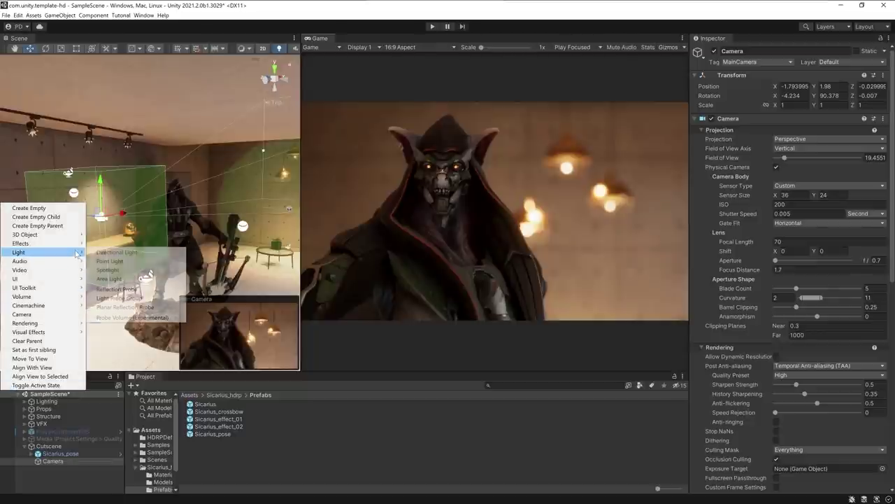
click(119, 272)
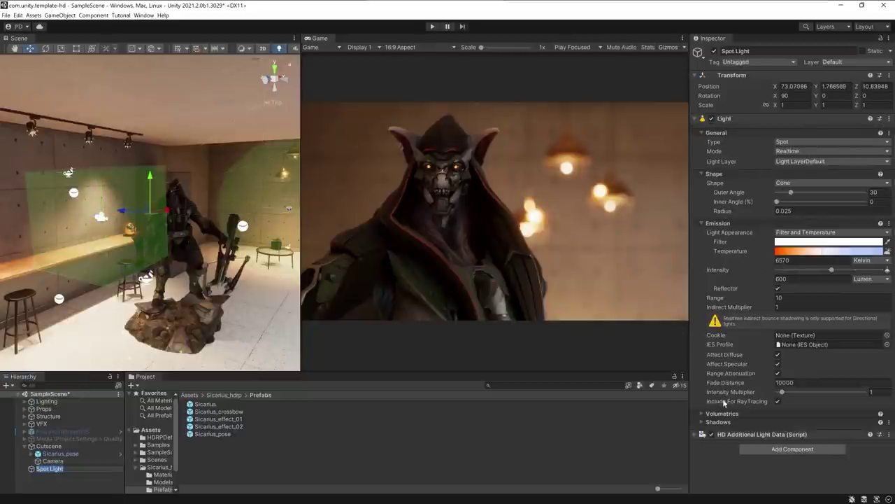
click(719, 421)
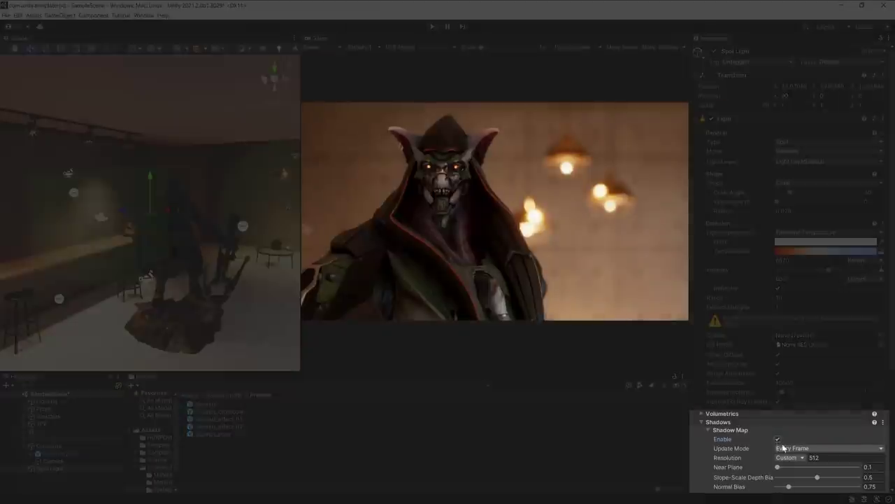
click(789, 458)
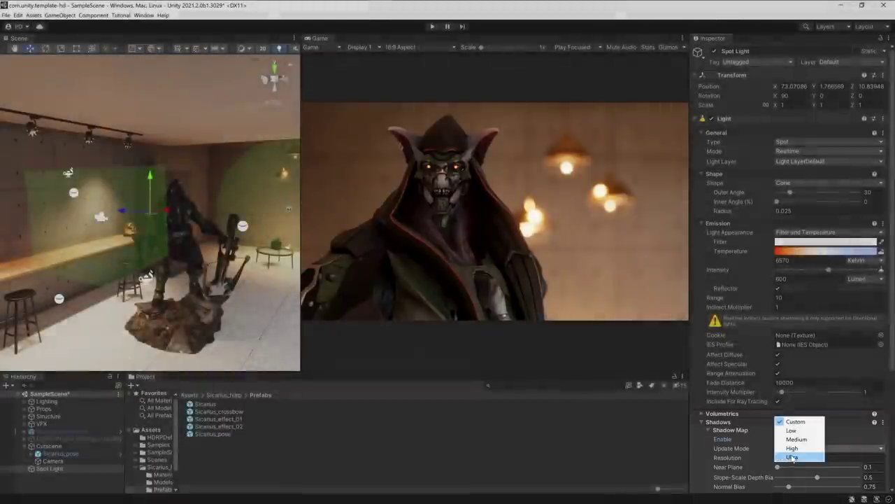
click(793, 457)
Add a Light Anchor to the spotlight and set its distance to 1.9.
scroll(785, 439, down, 5)
click(770, 480)
text(Lig)
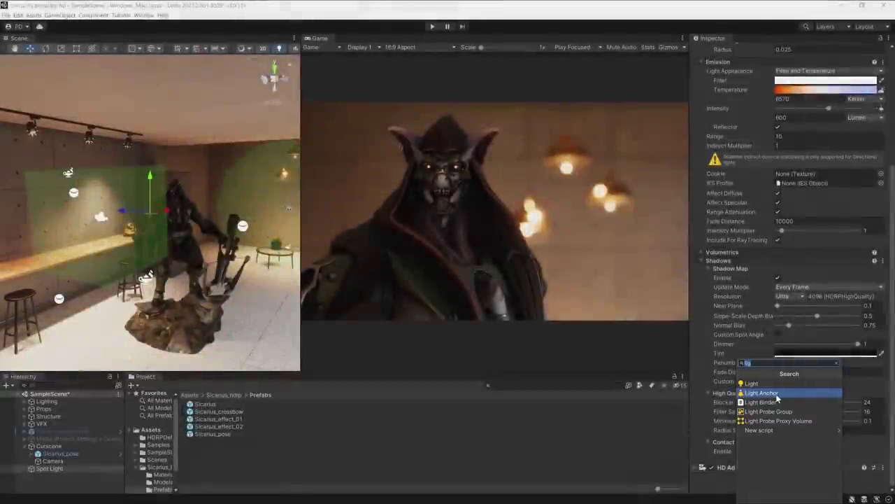
click(776, 396)
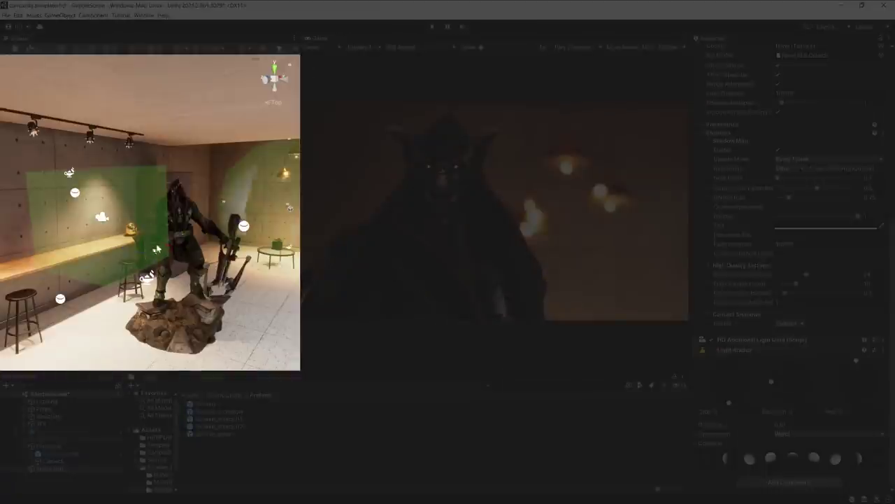
drag(158, 246, 175, 191)
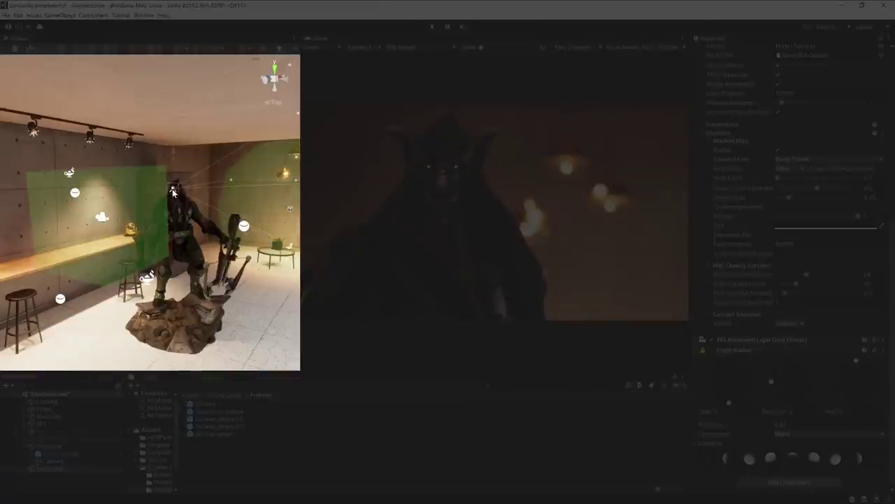
click(173, 190)
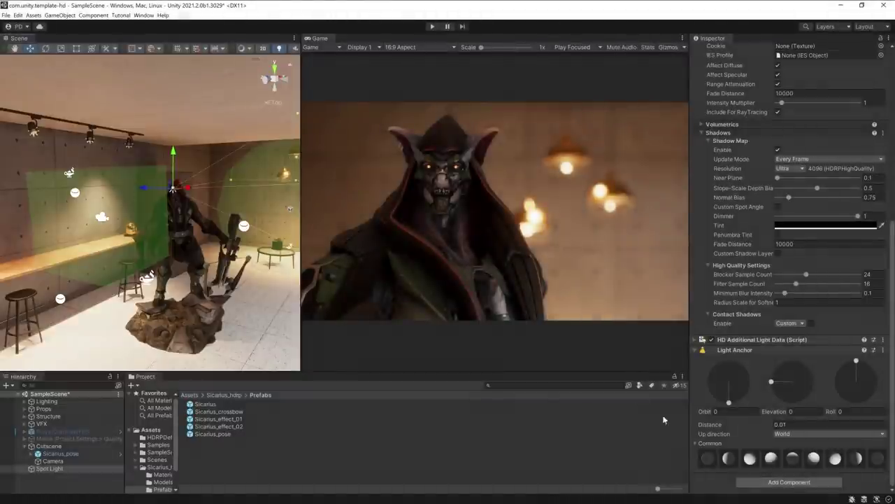
drag(709, 426, 728, 429)
mouse_move(711, 424)
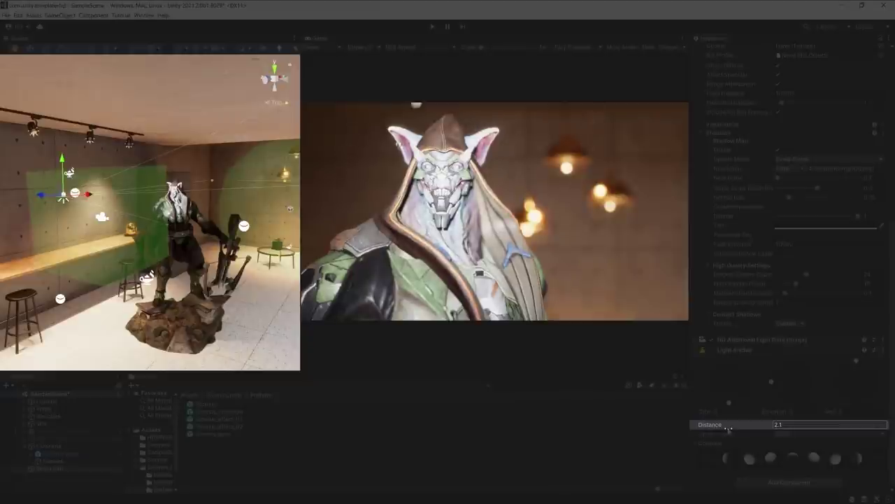
drag(728, 430, 727, 428)
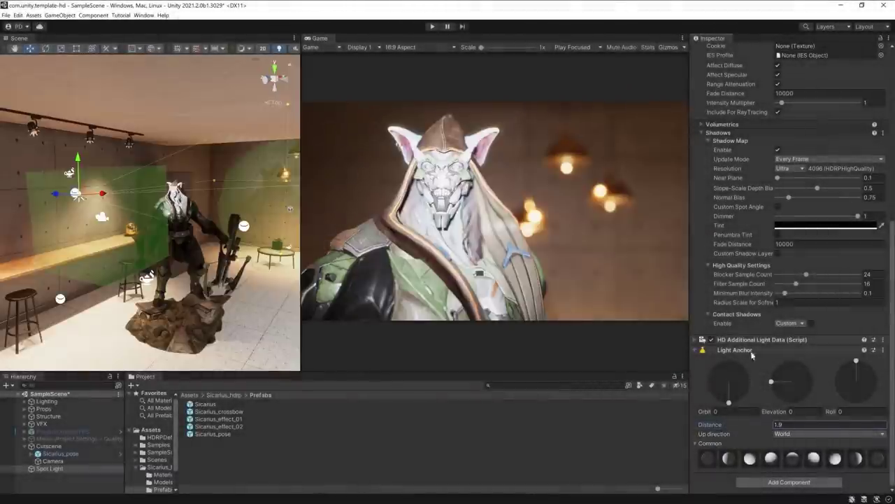
Switch the intensity unit to Ev 100 at 11.36 and warm the temperature to 5473 K.
scroll(772, 132, up, 5)
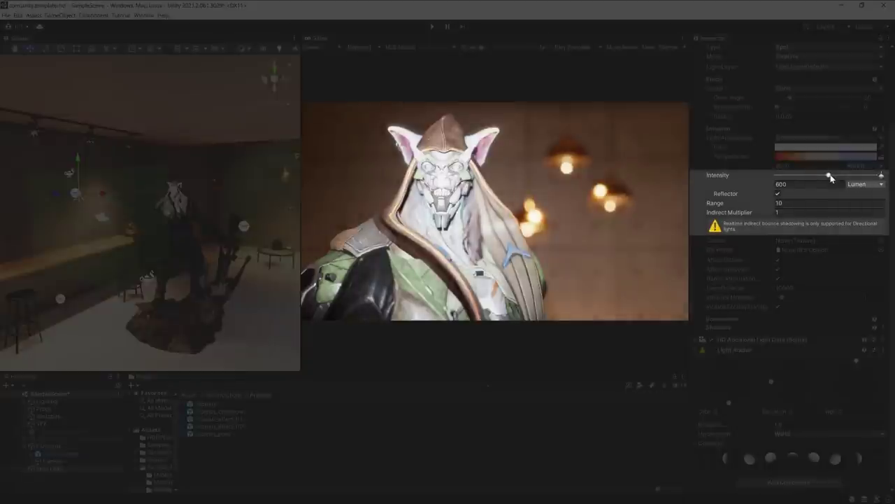
drag(830, 178, 808, 177)
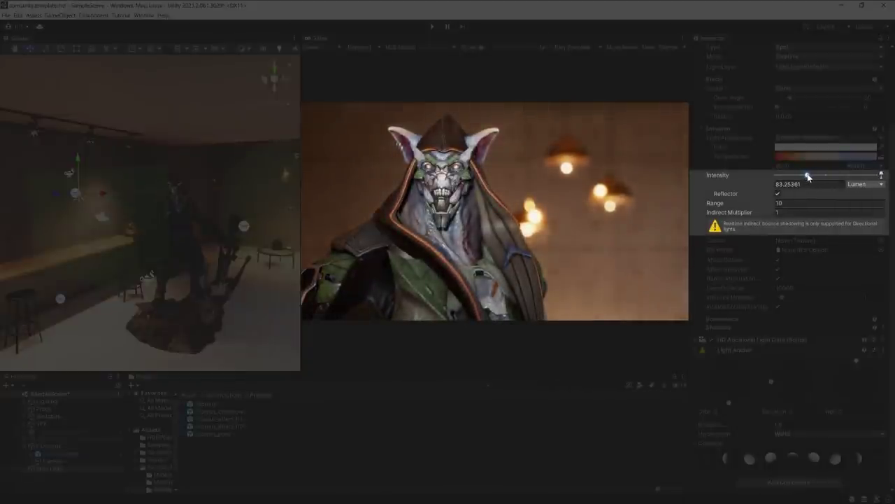
click(861, 184)
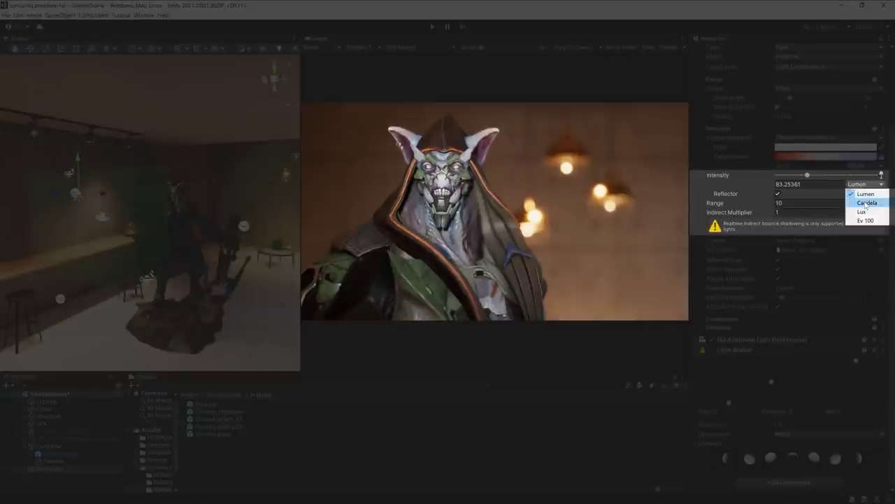
click(866, 203)
click(865, 194)
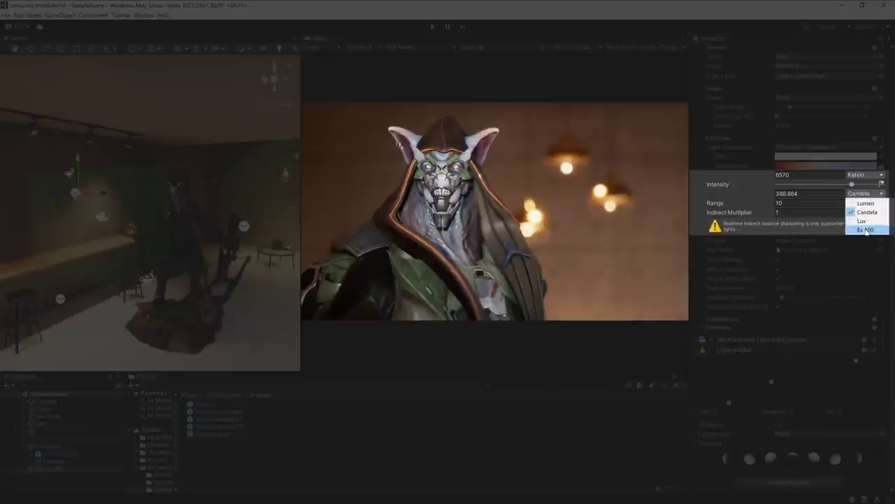
click(866, 229)
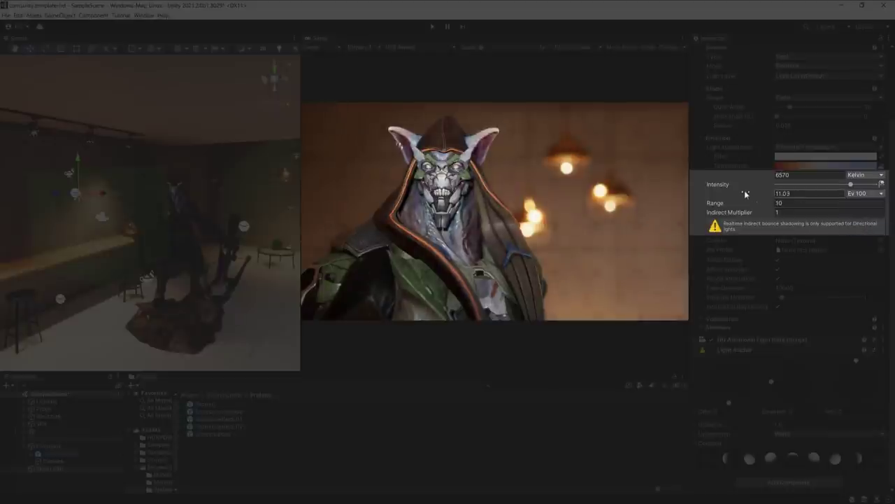
mouse_move(822, 167)
mouse_down()
mouse_move(801, 167)
mouse_move(817, 172)
mouse_up()
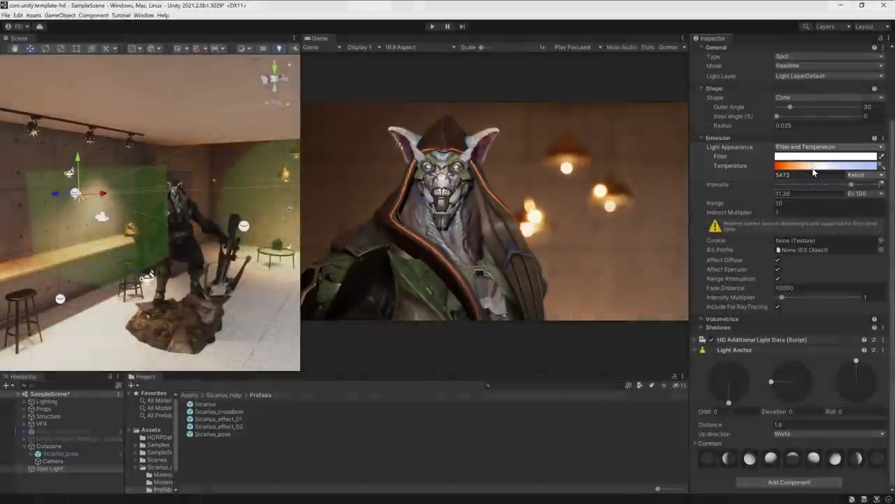
Try several Light Anchor presets, then settle on orbit -62.34 at elevation 20.18.
click(728, 458)
click(750, 459)
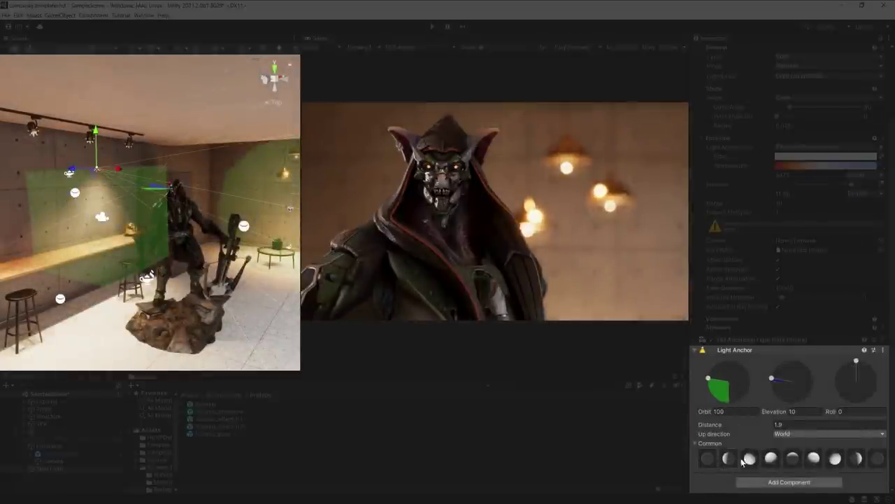
click(787, 460)
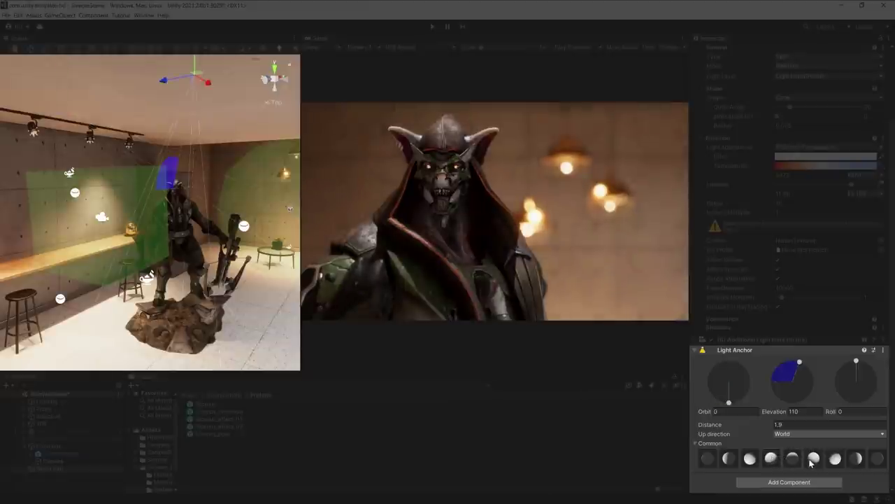
click(835, 459)
click(874, 460)
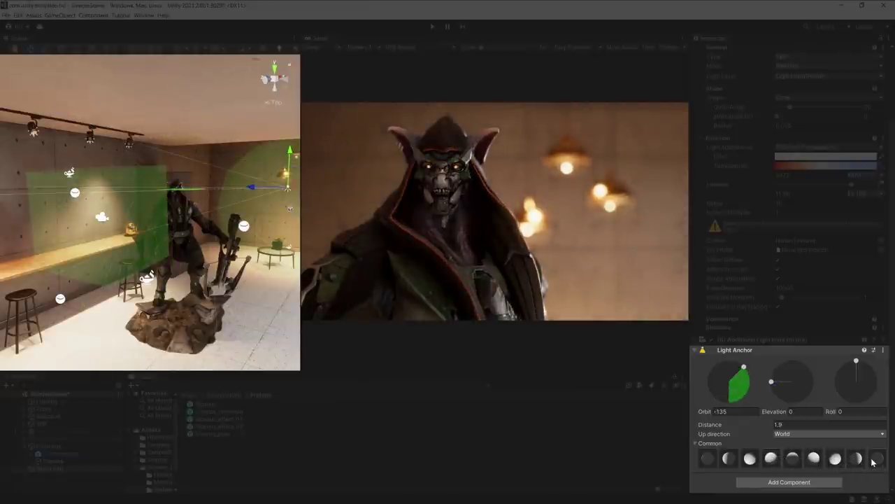
click(814, 459)
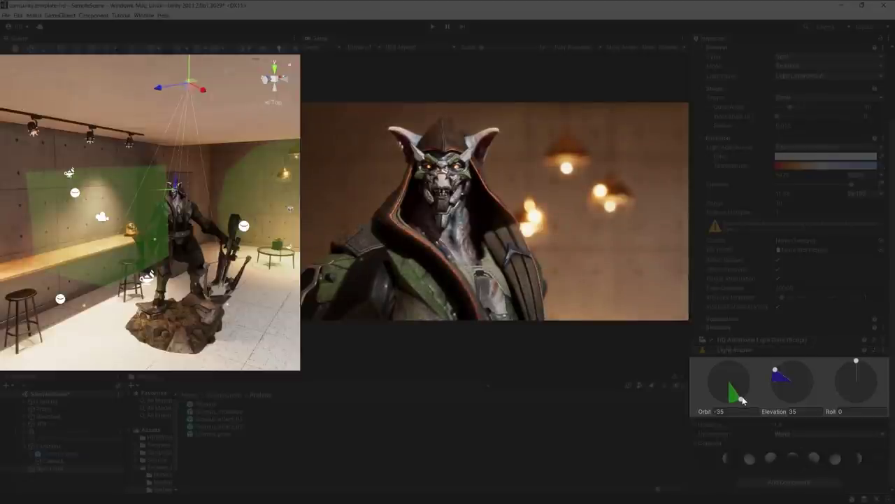
drag(743, 400, 776, 378)
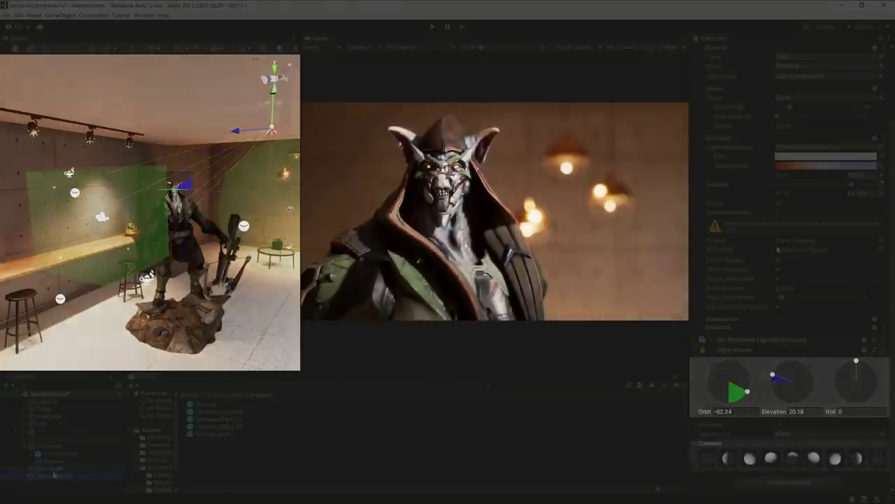
Apply Rim Left, warm to 2823 K, set orbit 142.37, elevation 28.3, and dim slightly.
click(708, 460)
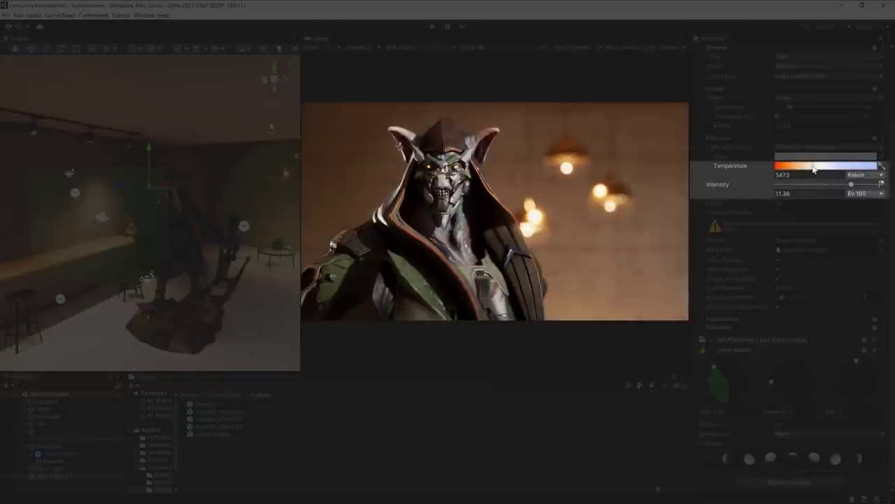
mouse_move(815, 166)
mouse_down()
mouse_move(790, 167)
mouse_move(836, 166)
mouse_move(853, 186)
mouse_up()
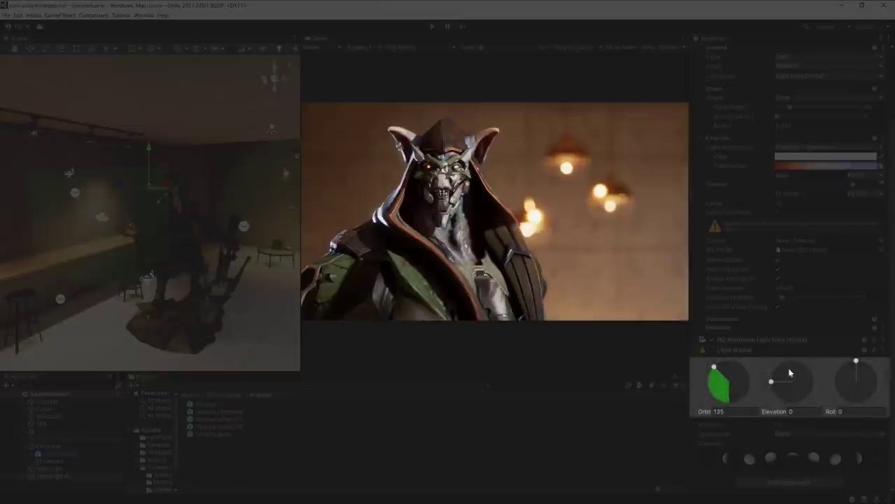
drag(773, 384, 778, 376)
mouse_move(714, 367)
mouse_down()
mouse_move(710, 380)
mouse_move(725, 364)
mouse_move(719, 376)
mouse_up()
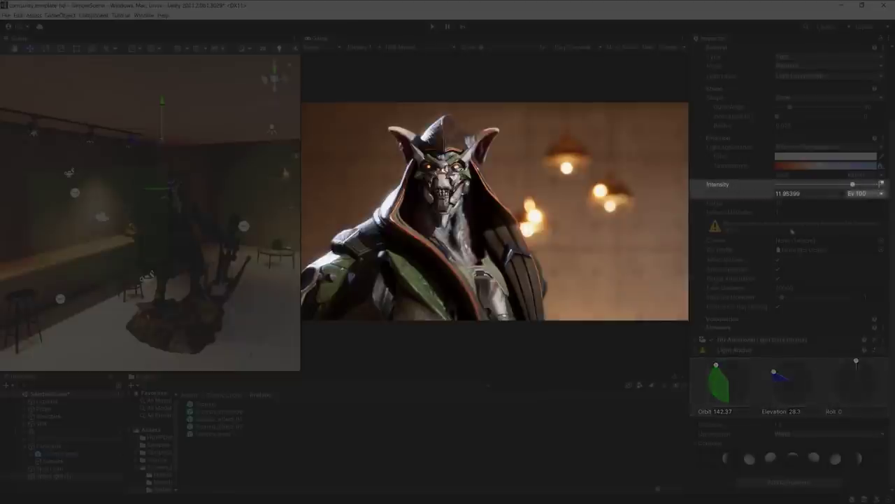
drag(852, 185, 831, 186)
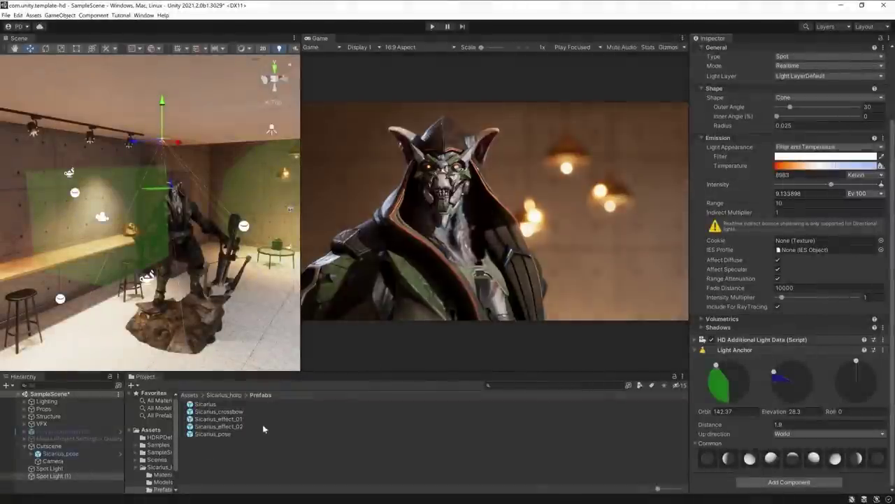
Duplicate Spot Light (1) into a warmer light orbiting the opposite side.
click(83, 476)
key(ctrl+d)
drag(829, 161, 803, 166)
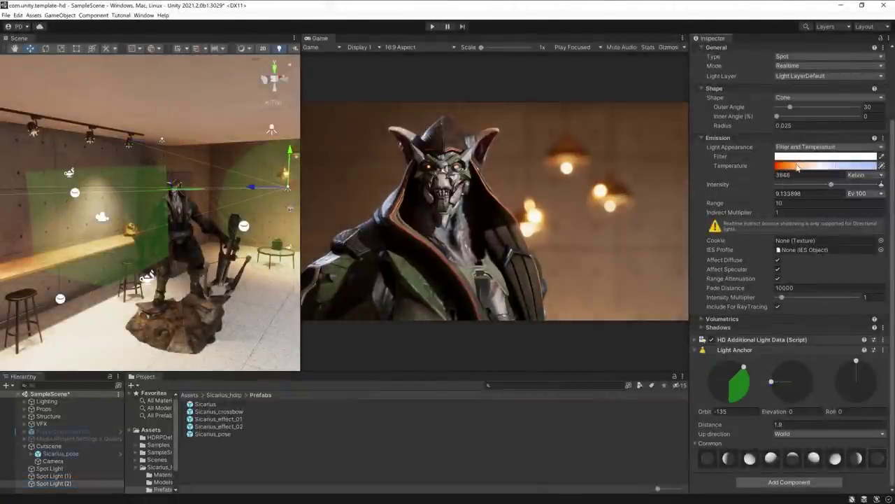
mouse_move(744, 369)
mouse_down()
mouse_move(773, 382)
mouse_move(774, 370)
mouse_up()
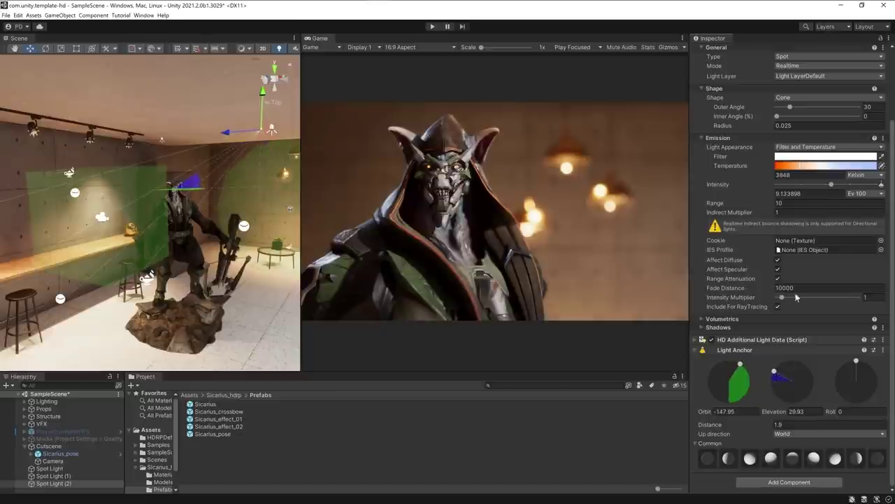
drag(831, 184, 850, 189)
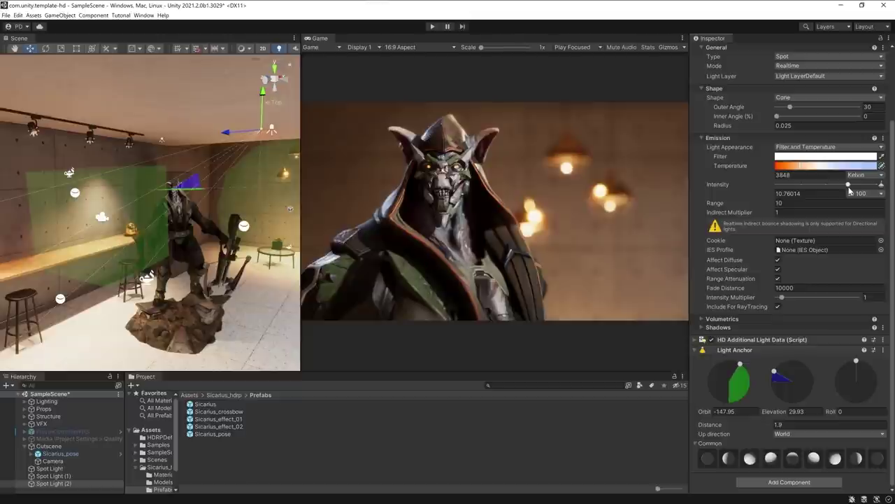
Duplicate Spot Light (2) into a fill at orbit -30, elevation -30, dimmed to 7.69 EV100.
click(70, 484)
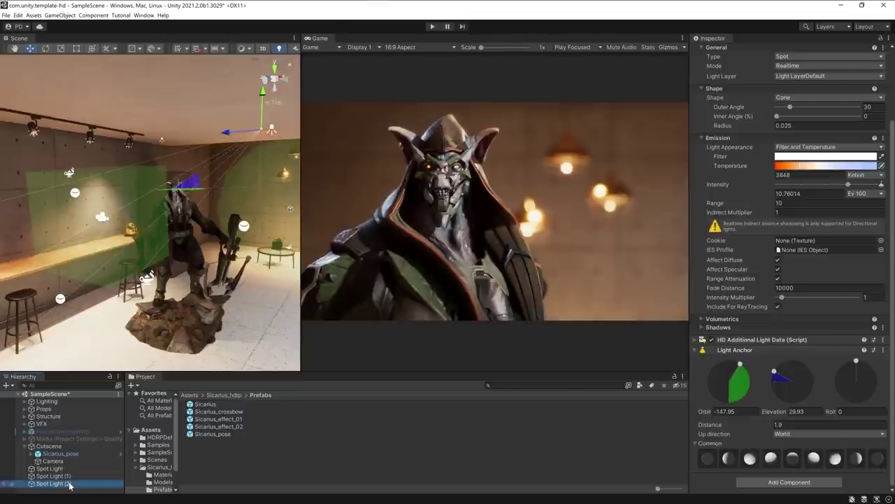
key(ctrl+d)
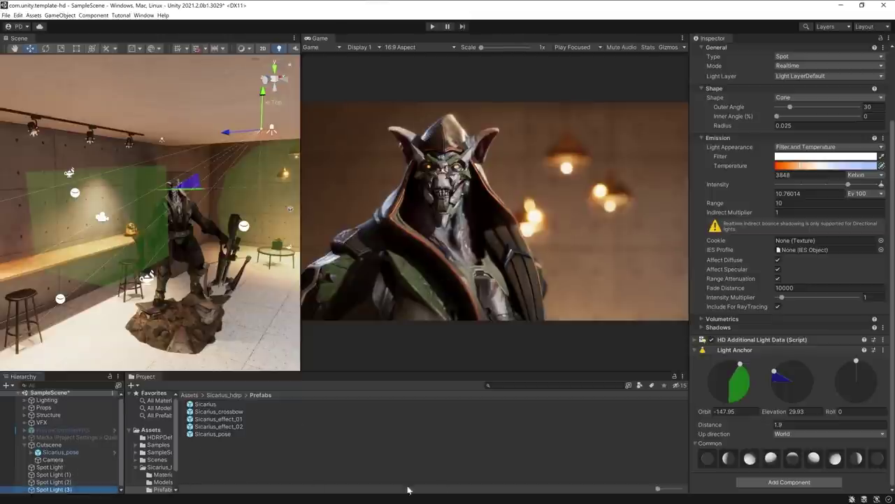
click(834, 459)
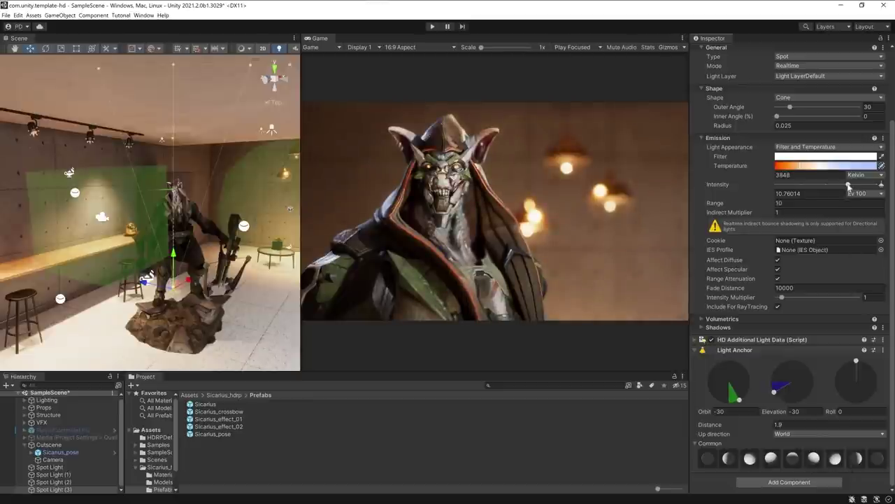
mouse_move(848, 185)
mouse_down()
mouse_move(826, 185)
mouse_move(811, 169)
mouse_up()
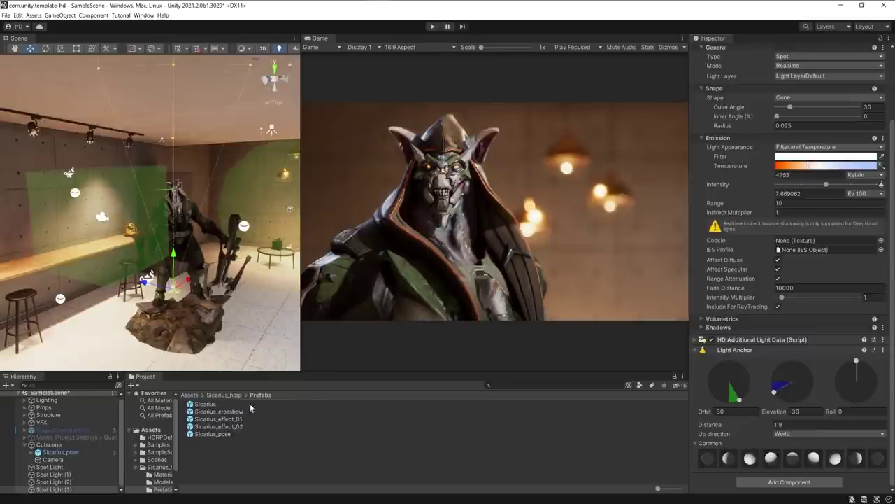
mouse_move(49, 466)
shift+click(42, 472)
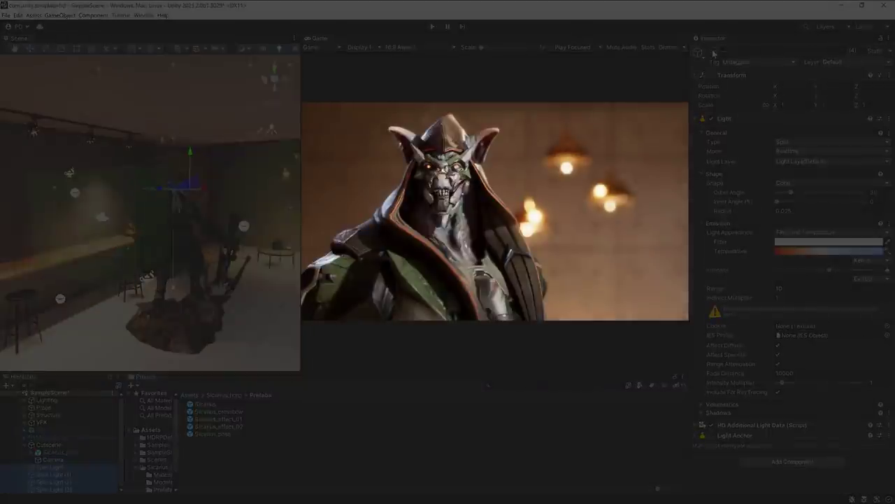
click(714, 54)
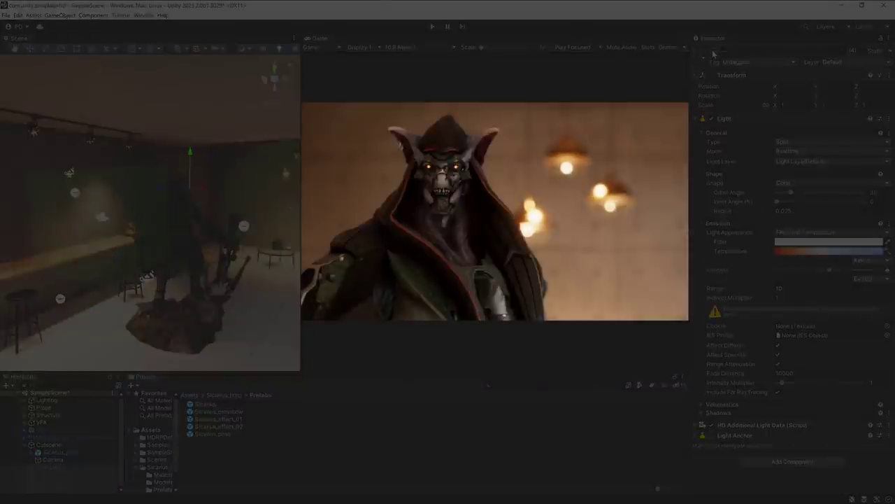
click(714, 54)
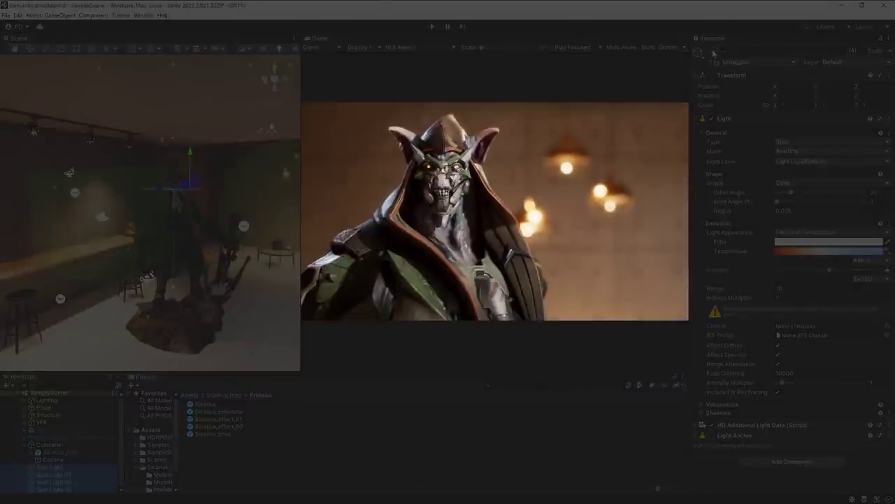
click(713, 54)
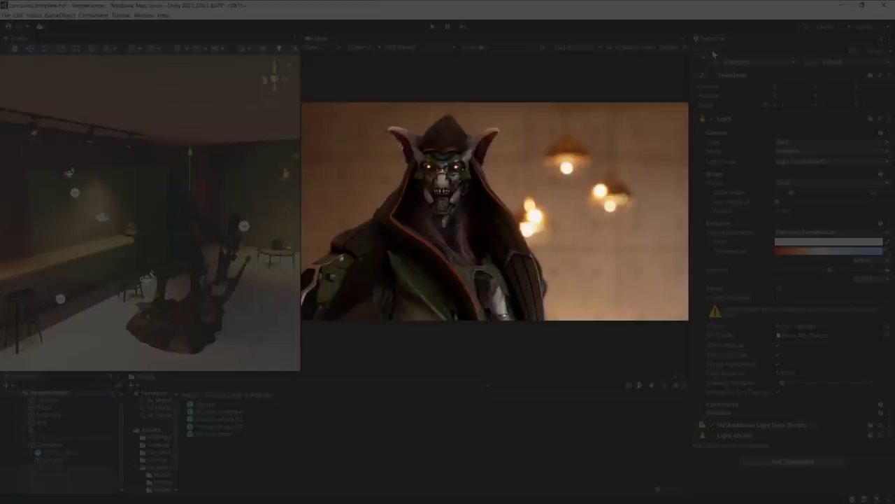
click(713, 54)
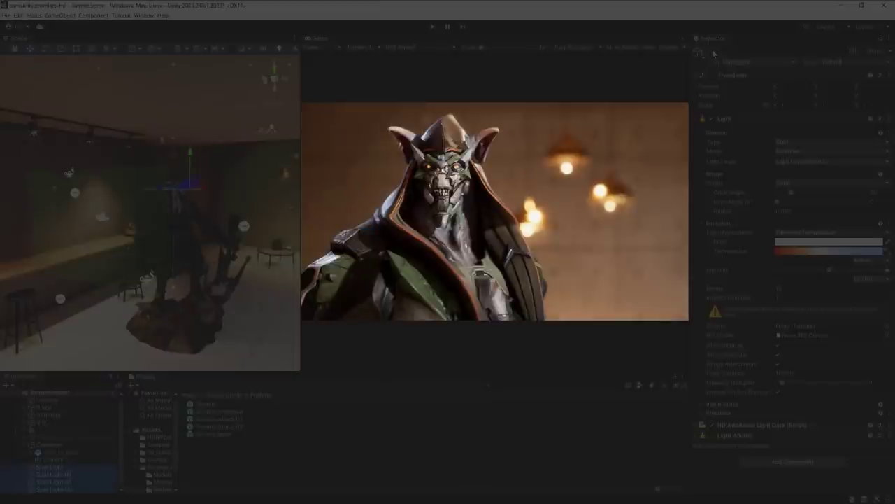
click(714, 54)
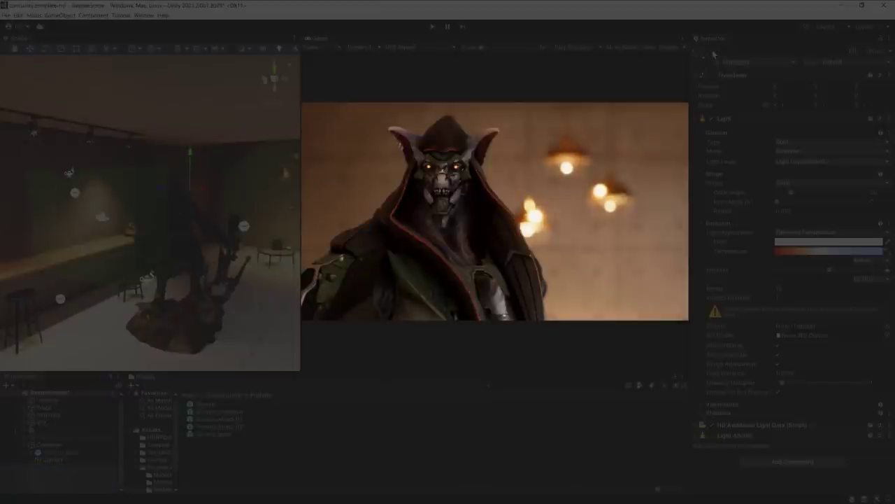
click(713, 54)
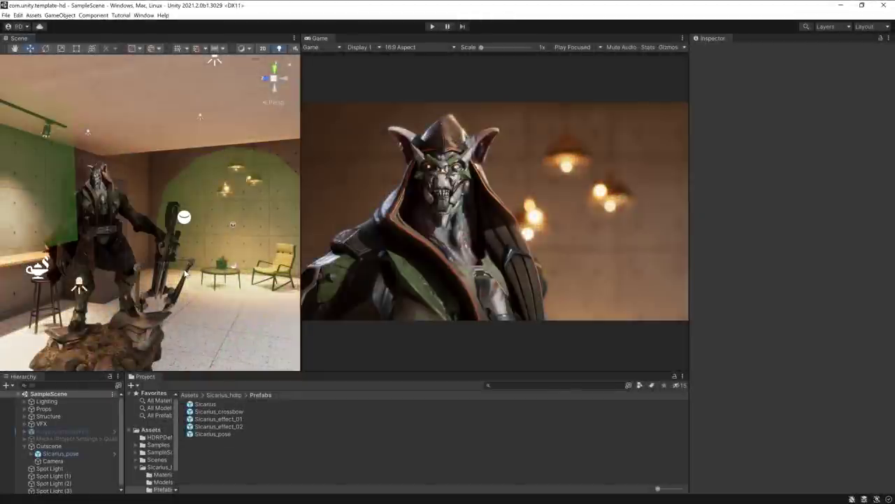
Create an empty object in the scene and add a Lens Flare (SRP) component.
click(6, 385)
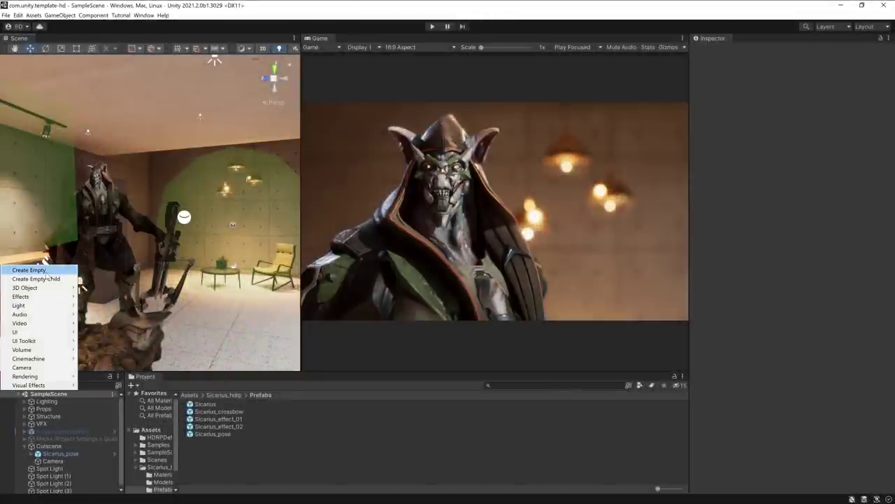
click(21, 266)
drag(155, 227, 253, 224)
click(793, 122)
text(lens)
click(773, 168)
Use Shapes flare data, allow off-screen, and place a flare beside the character's head.
click(888, 138)
click(705, 296)
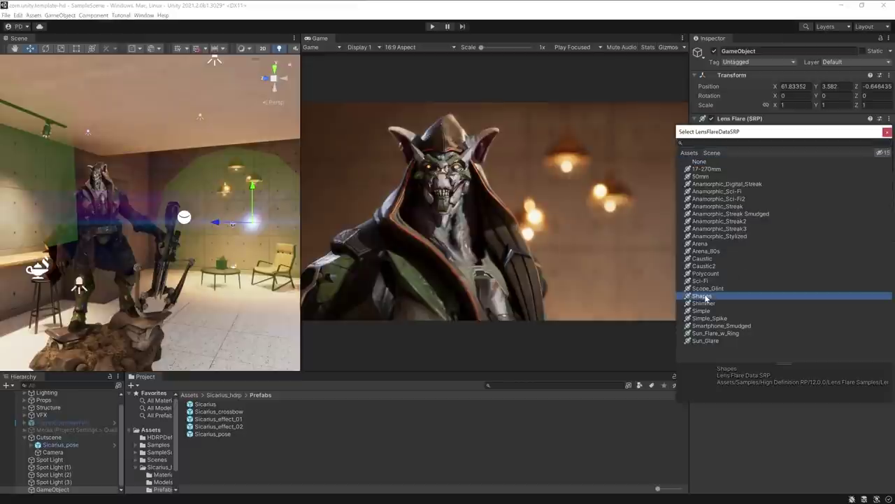
click(246, 202)
mouse_move(247, 202)
mouse_down()
mouse_move(216, 171)
mouse_move(231, 159)
mouse_up()
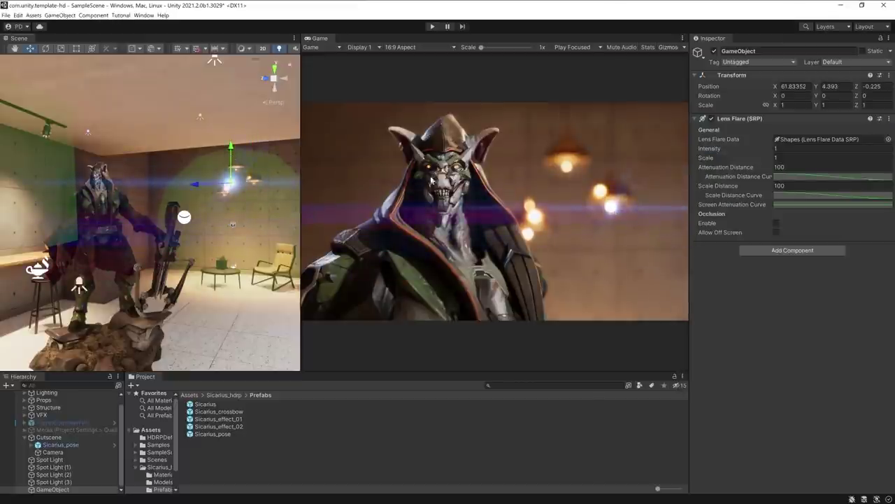
click(777, 232)
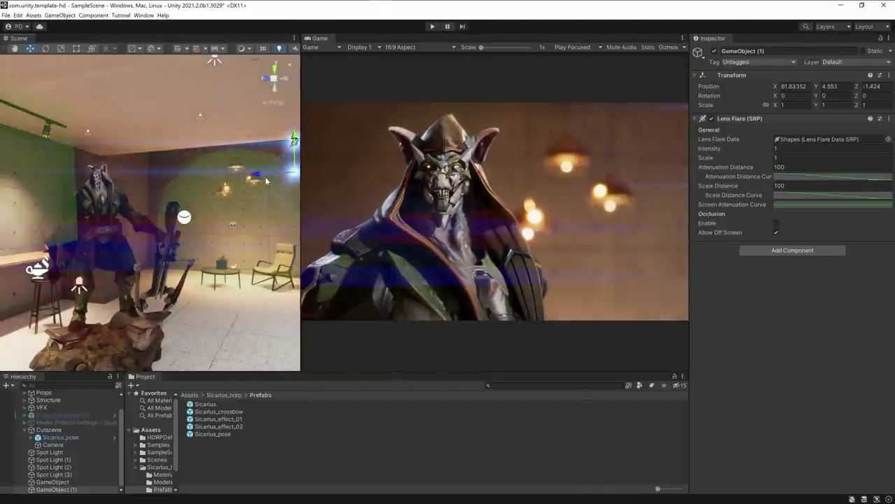
mouse_move(294, 140)
mouse_down()
mouse_move(149, 172)
mouse_move(114, 149)
mouse_up()
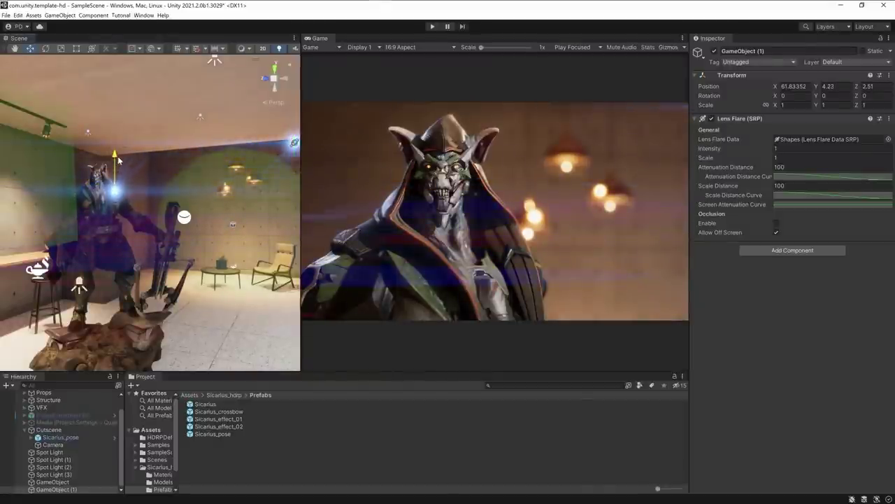
drag(120, 140, 120, 135)
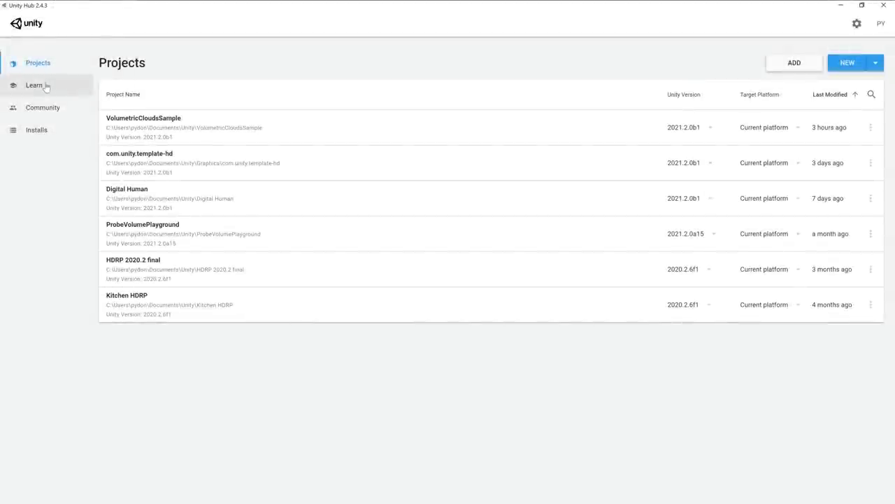
Browse Unity Hub's Learn, Community and Installs pages.
click(47, 87)
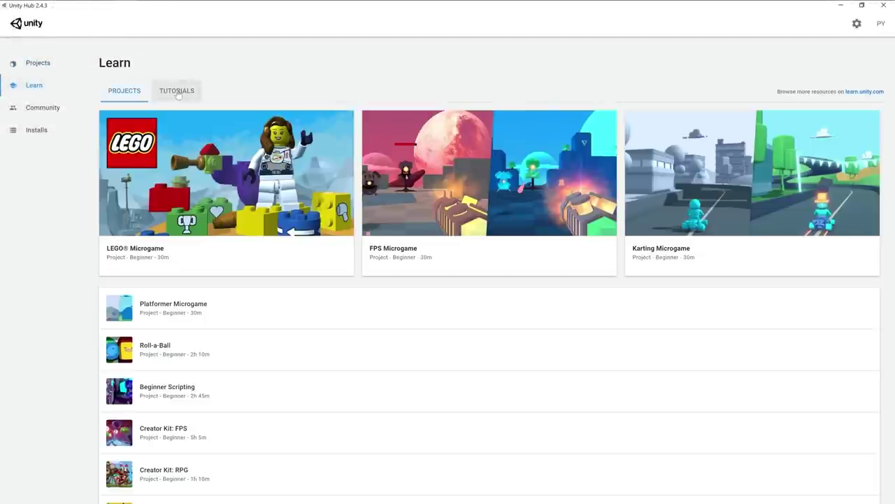
click(177, 94)
click(40, 107)
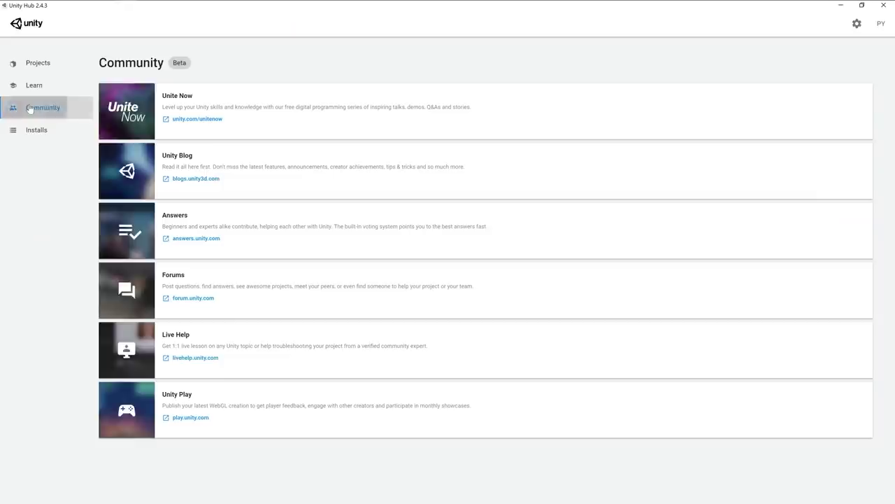
click(33, 130)
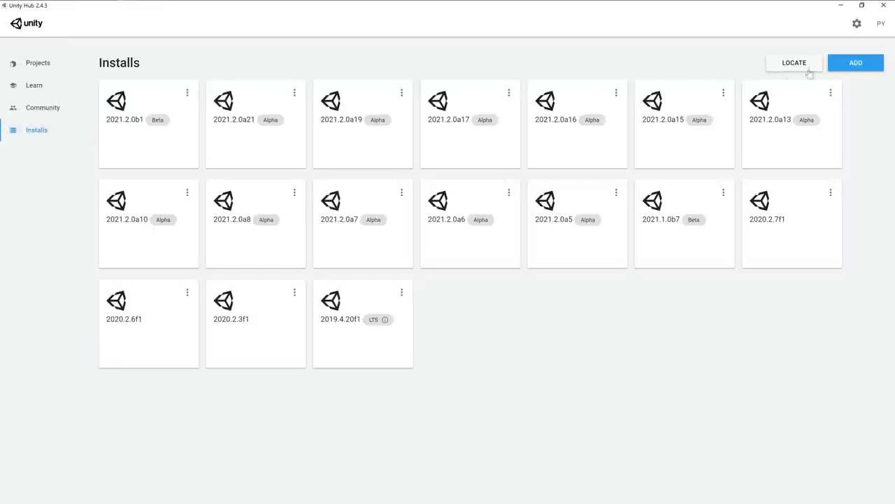
Back on the Projects list, start a new project with Unity 2021.2.0b1.
click(843, 67)
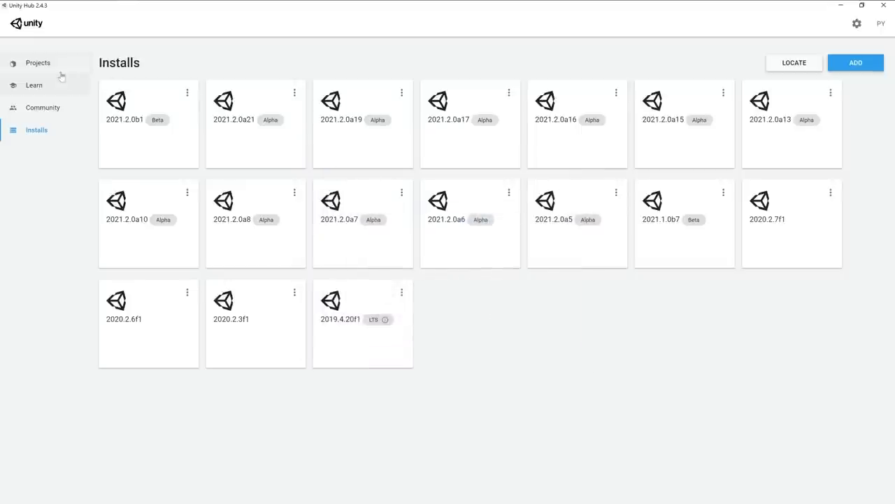
click(49, 67)
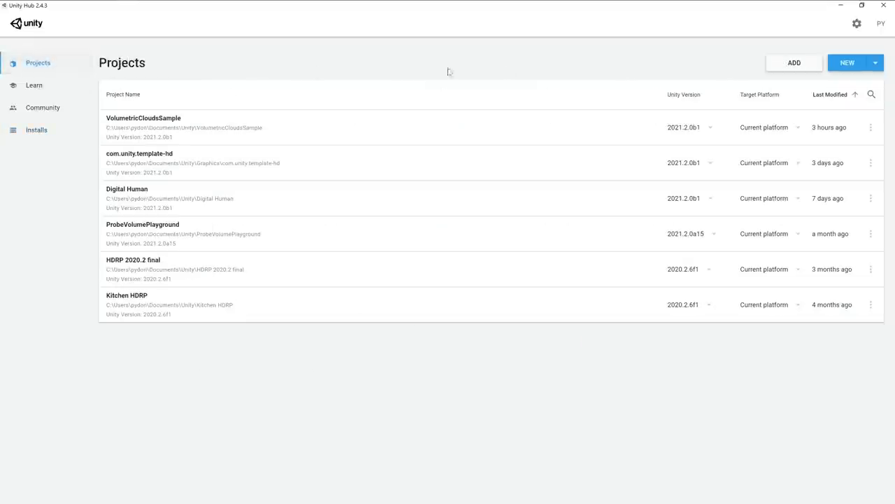
click(878, 63)
click(847, 69)
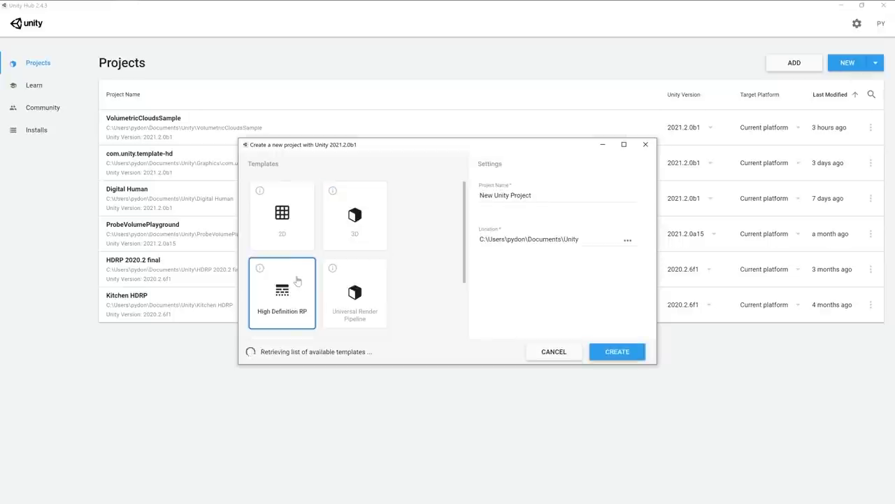